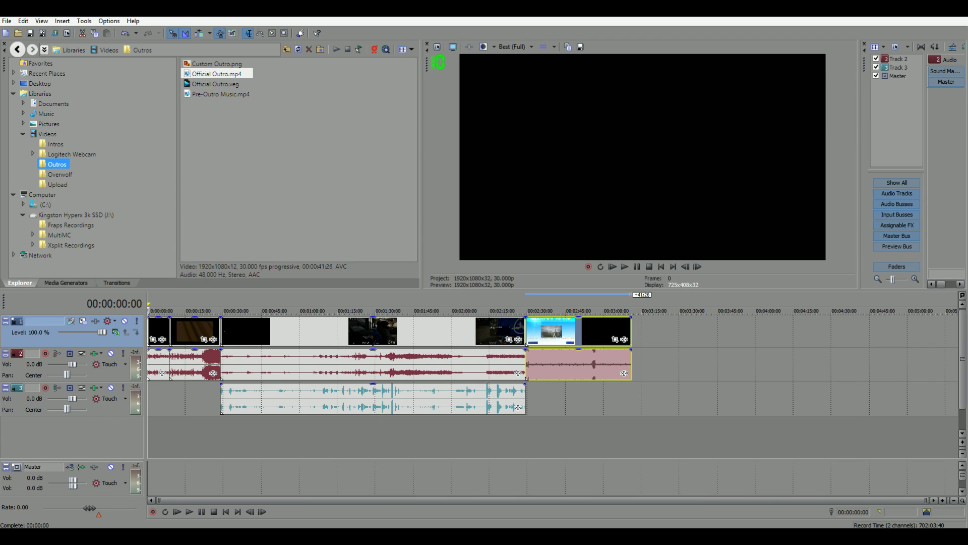
pyautogui.rightClick(504, 199)
pyautogui.click(491, 205)
pyautogui.click(295, 197)
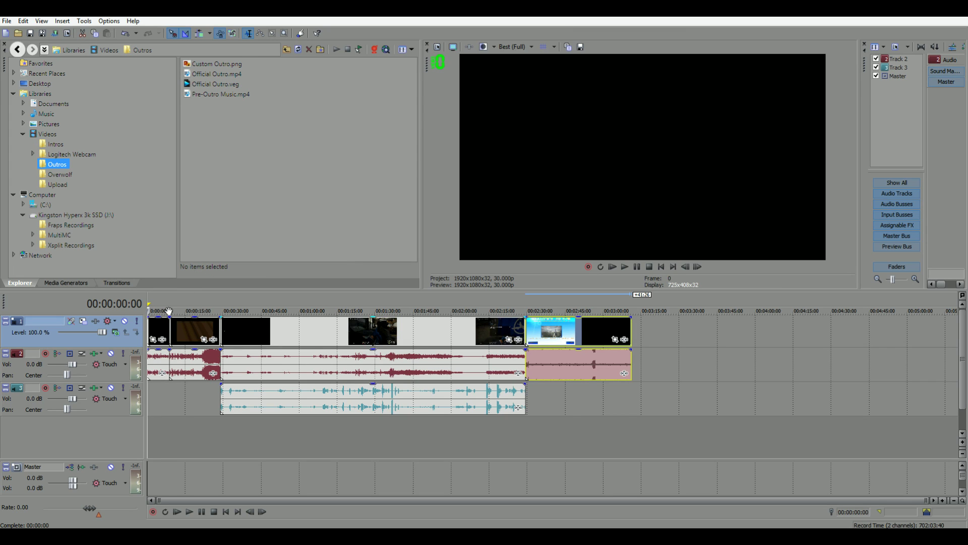
# Mark a loop region over the first clip for playback from the start, and clear the region again.
pyautogui.click(154, 327)
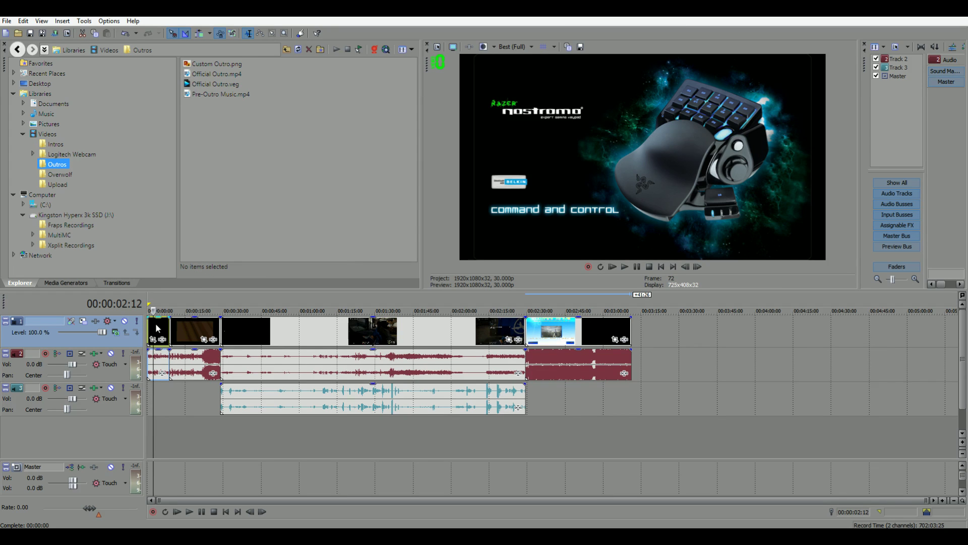
pyautogui.moveTo(148, 304); pyautogui.dragTo(170, 304)
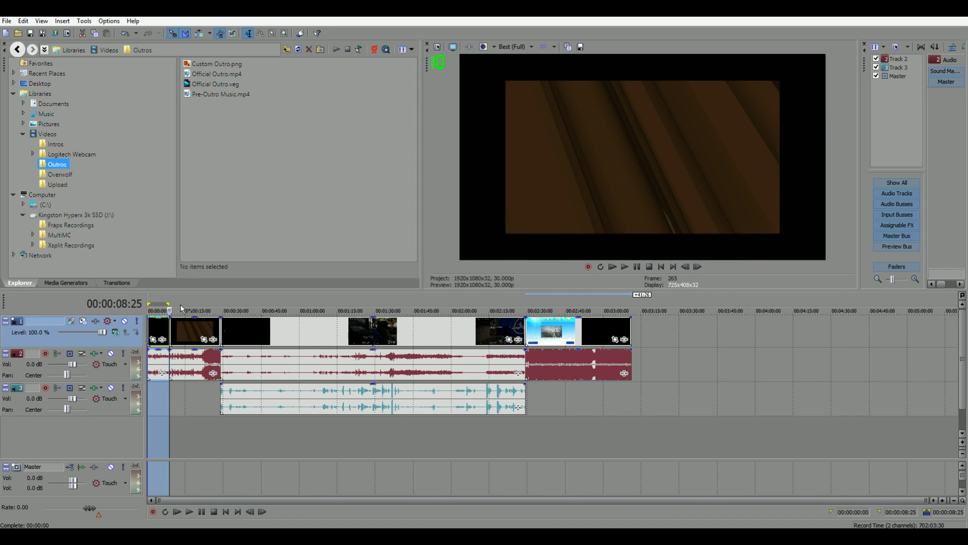
pyautogui.moveTo(170, 308); pyautogui.dragTo(164, 308)
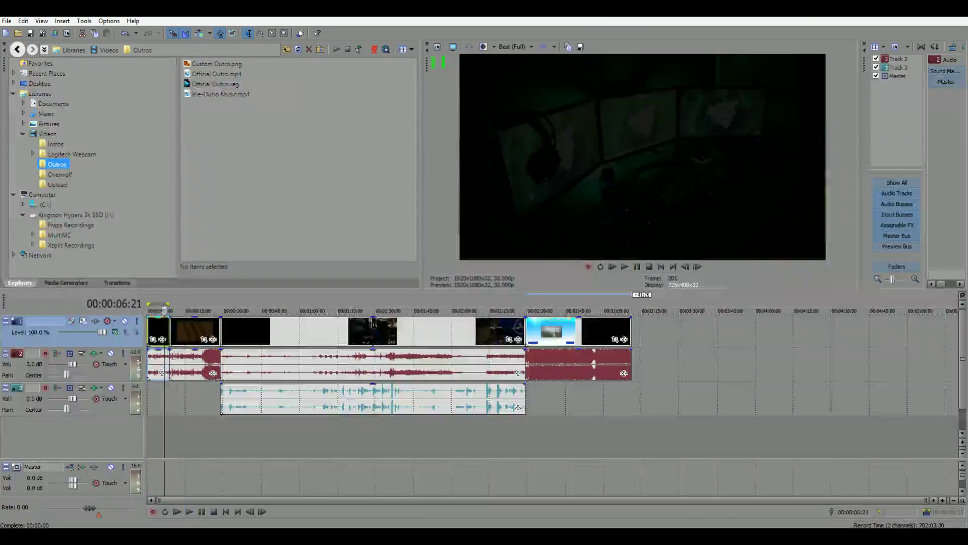
pyautogui.click(149, 305)
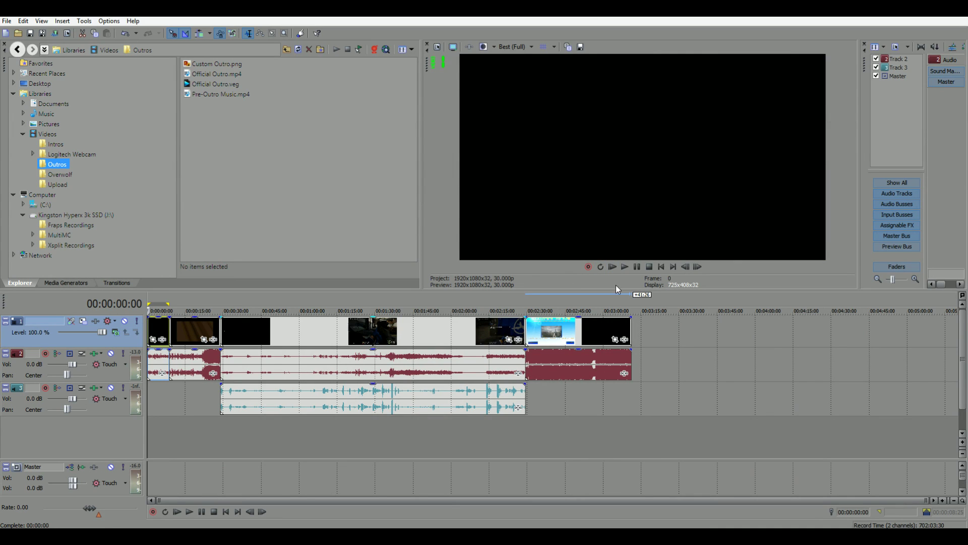
pyautogui.click(627, 266)
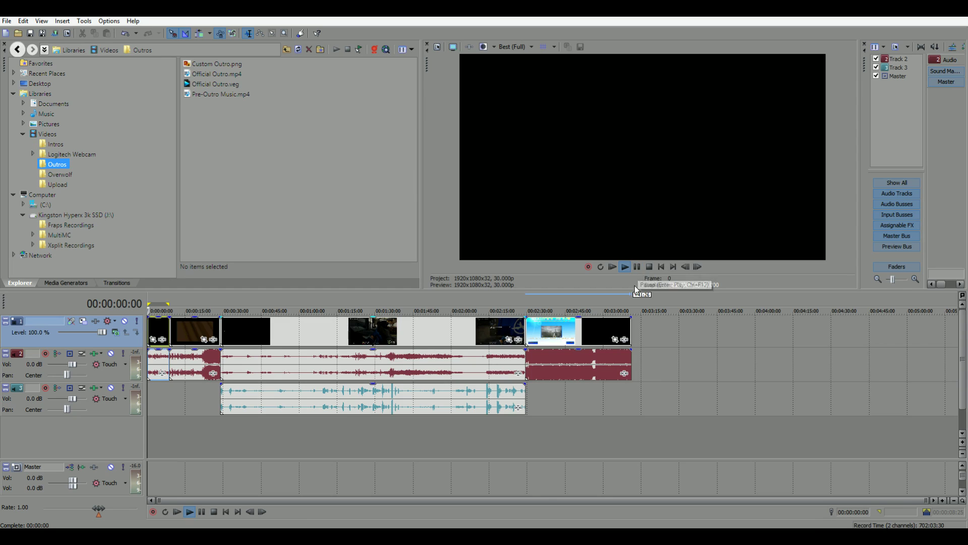
pyautogui.scroll(3, 174, 324)
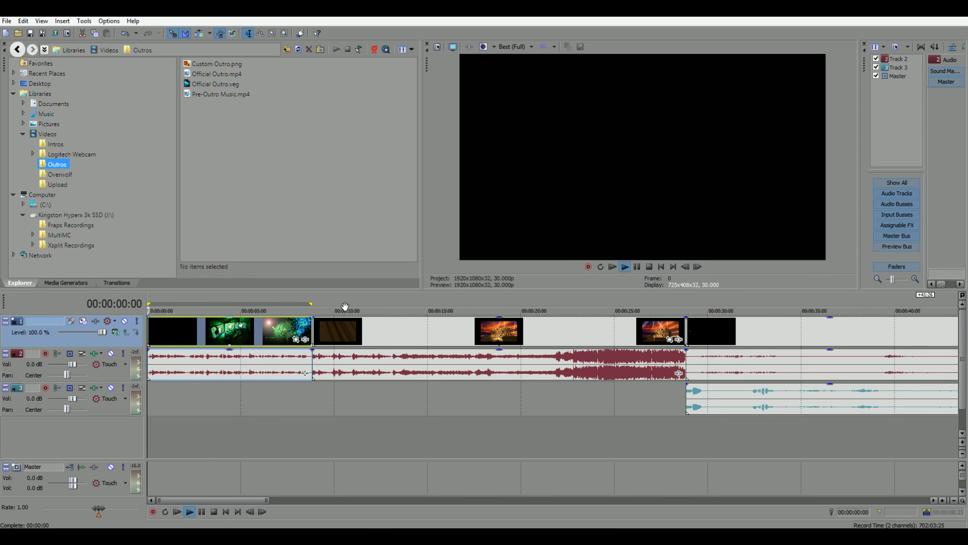
pyautogui.moveTo(312, 305); pyautogui.dragTo(150, 305)
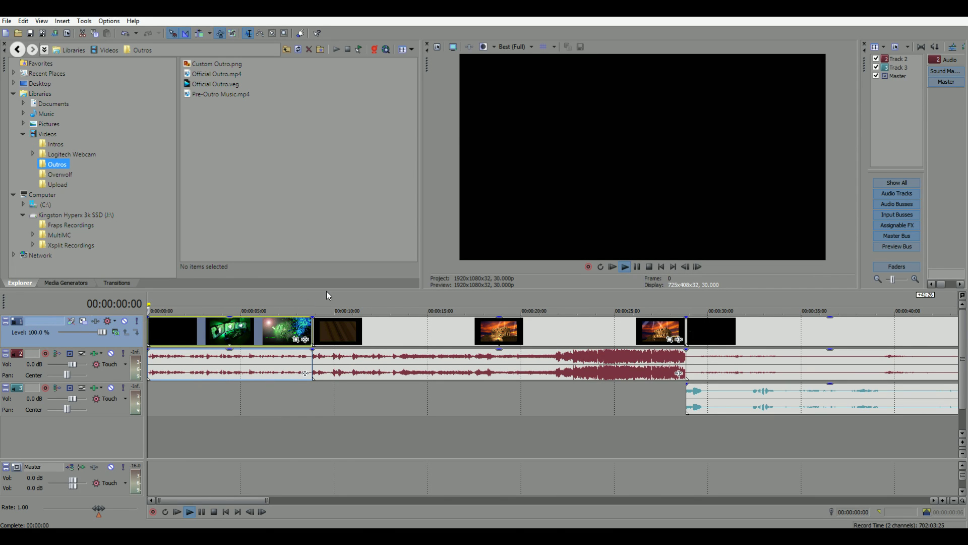
# Play the first clip from the start to hear its original audio, and return the playhead to the start.
pyautogui.click(316, 305)
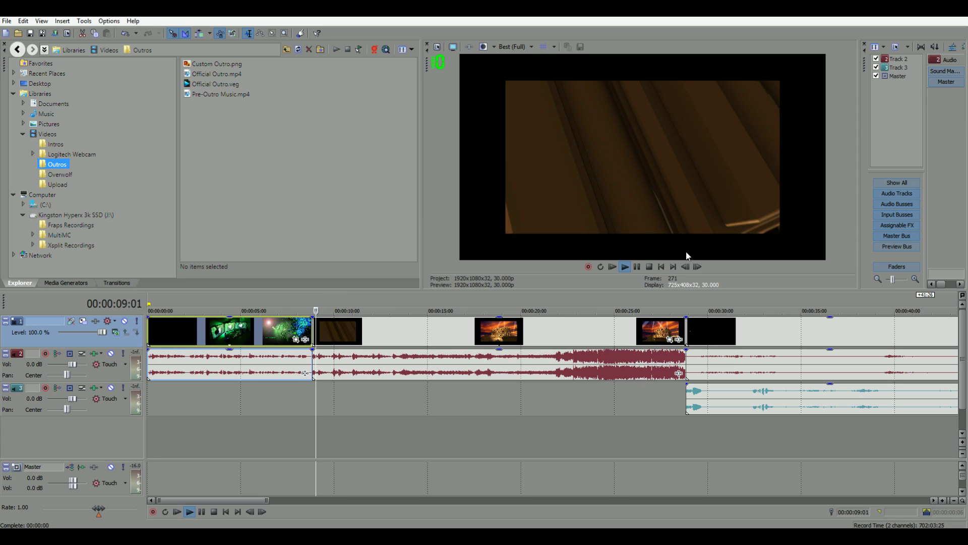
pyautogui.click(625, 269)
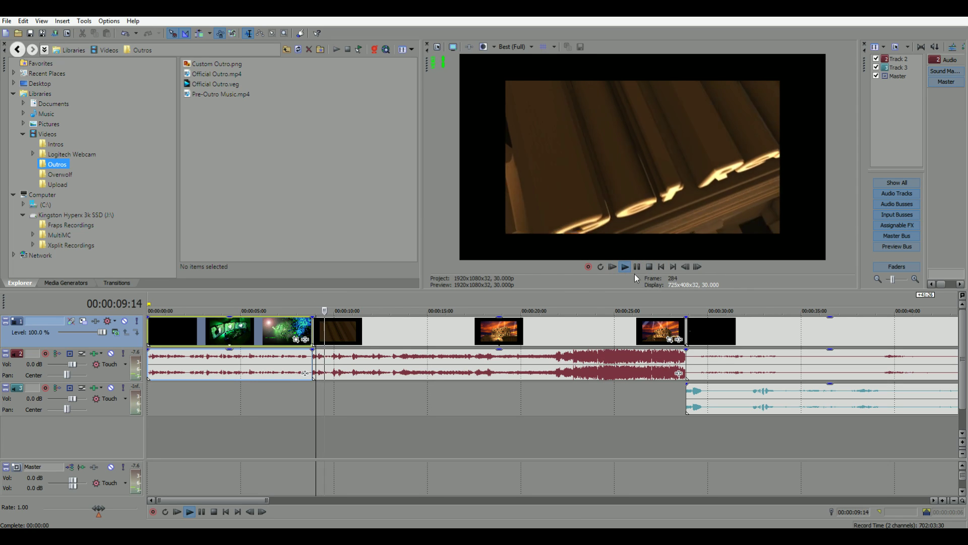
pyautogui.click(637, 269)
pyautogui.click(150, 304)
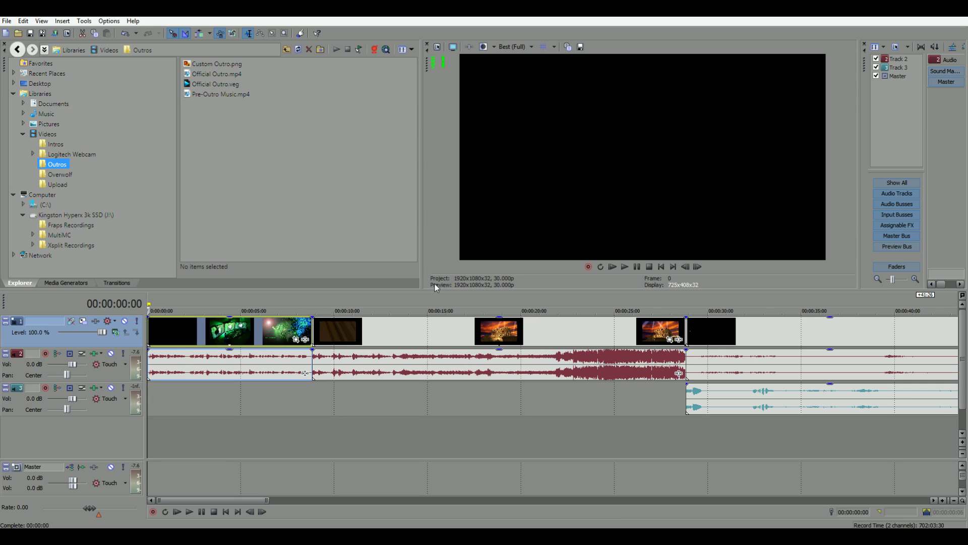
pyautogui.click(626, 268)
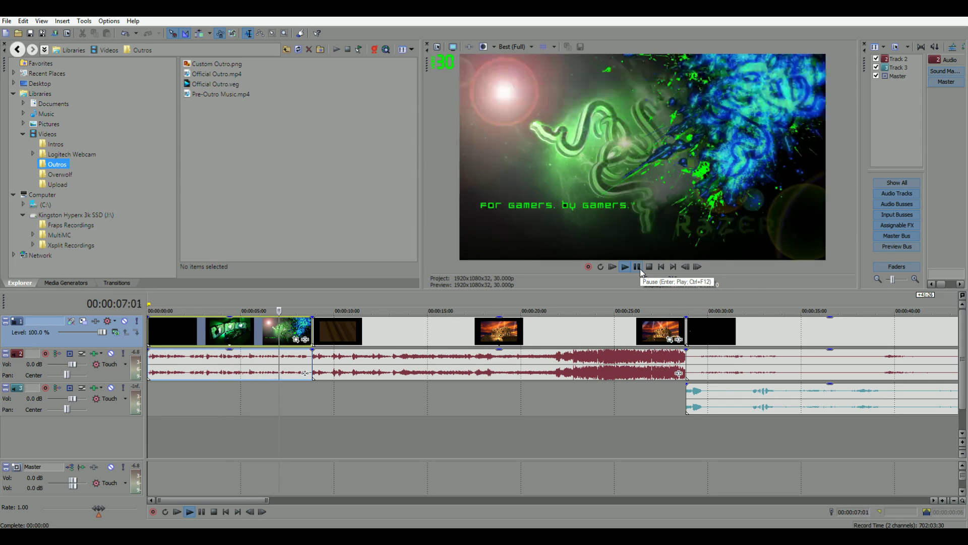
pyautogui.click(639, 268)
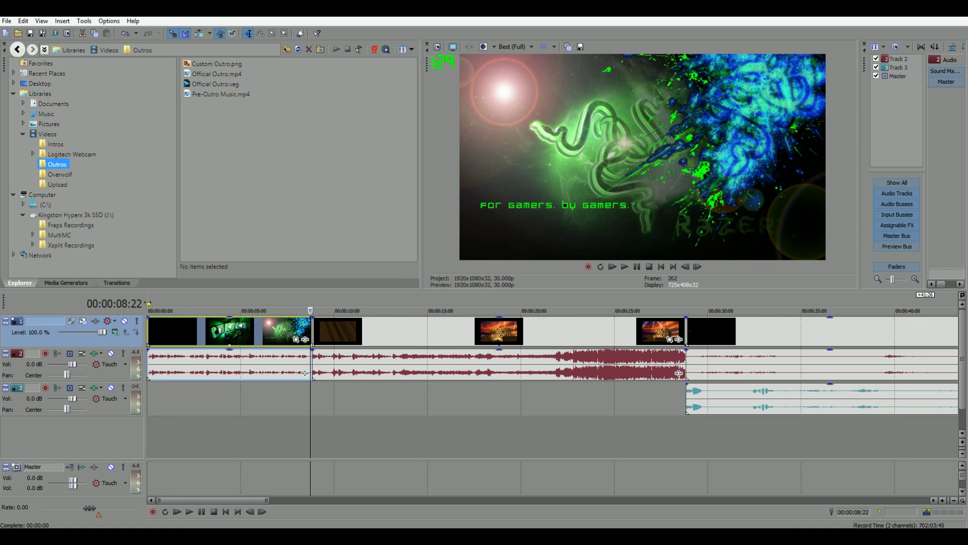
pyautogui.click(151, 302)
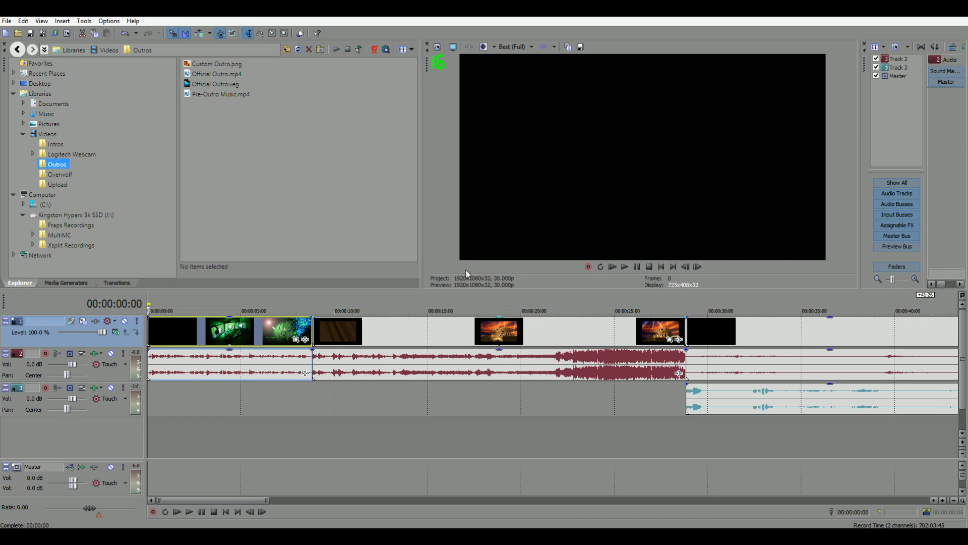
# Add the Pitch Shift effect to the first clip's audio event on Track 2.
pyautogui.rightClick(305, 373)
pyautogui.click(241, 370)
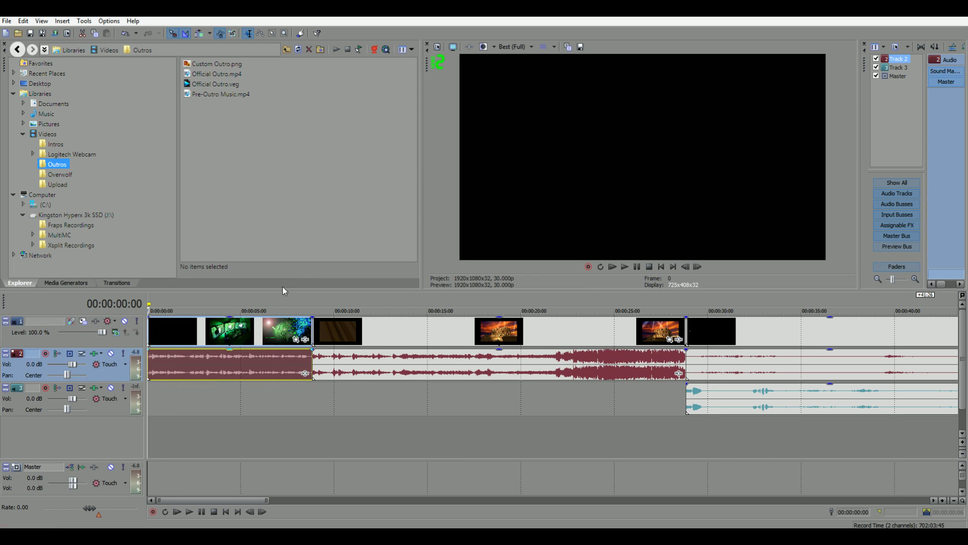
pyautogui.click(305, 373)
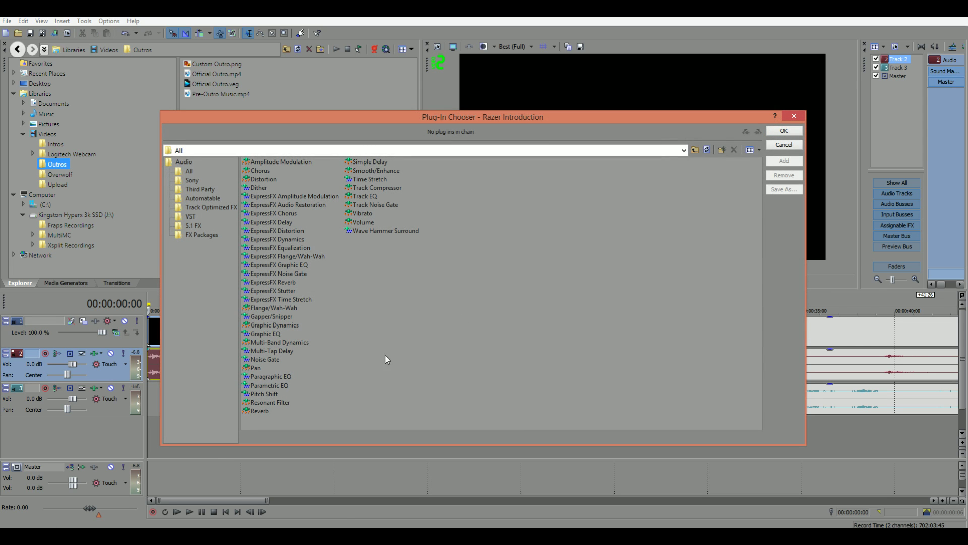
pyautogui.click(787, 130)
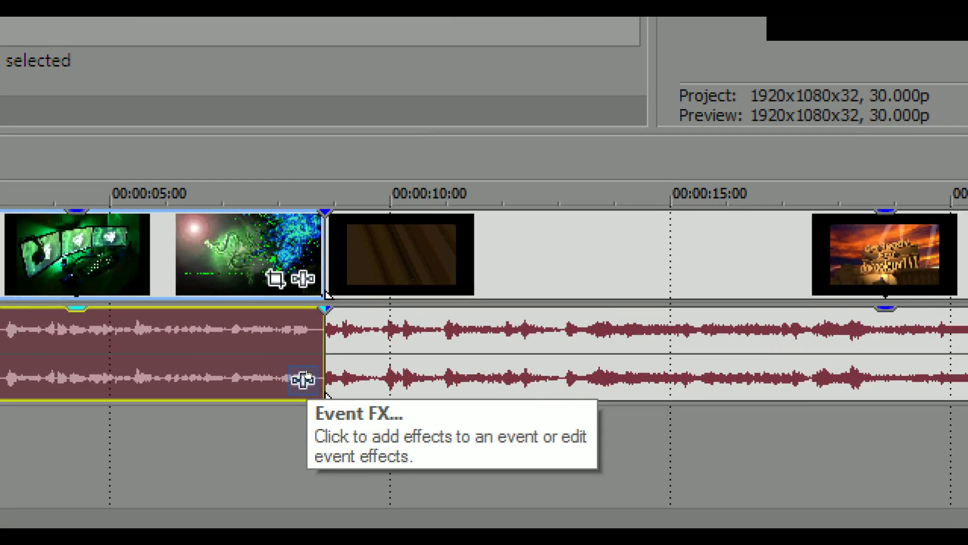
pyautogui.click(304, 379)
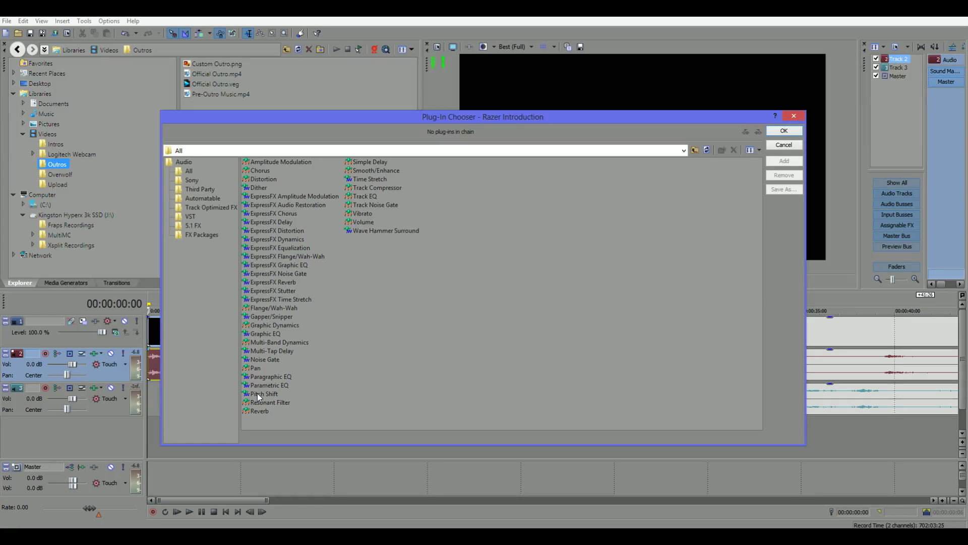
pyautogui.moveTo(257, 393); pyautogui.dragTo(194, 131)
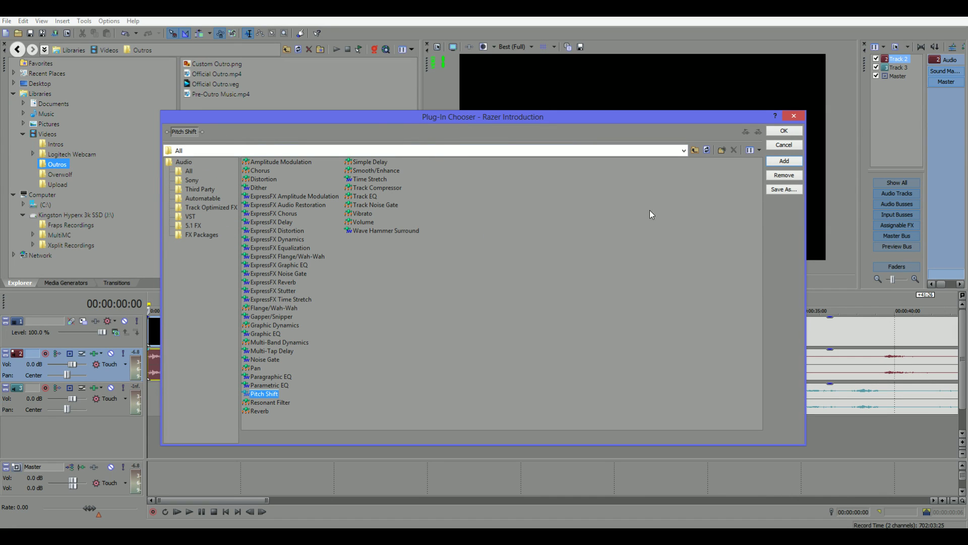
pyautogui.click(781, 132)
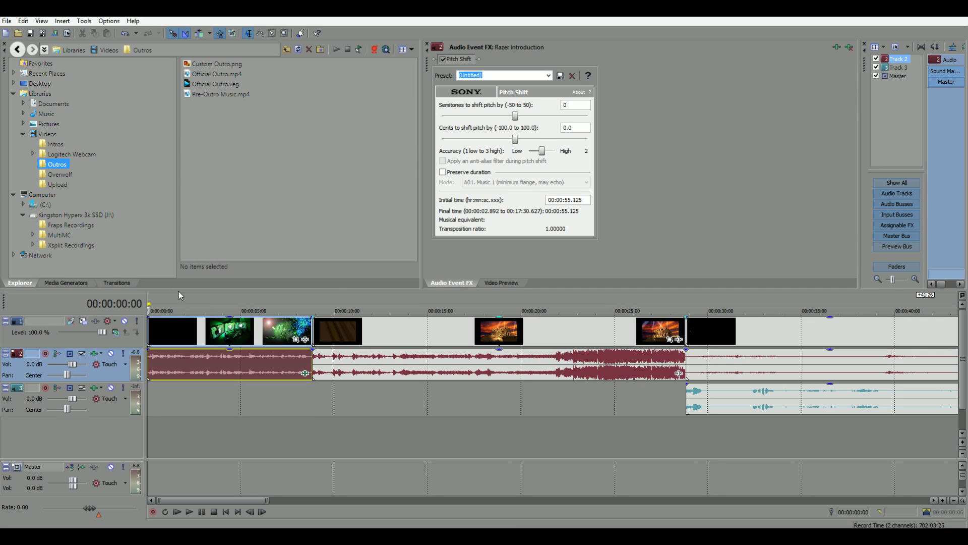
# Set the pitch shift to -10 semitones and preview the lowered audio from the start.
pyautogui.press('space')
pyautogui.press('space')
pyautogui.moveTo(516, 119); pyautogui.dragTo(503, 119)
pyautogui.press('space')
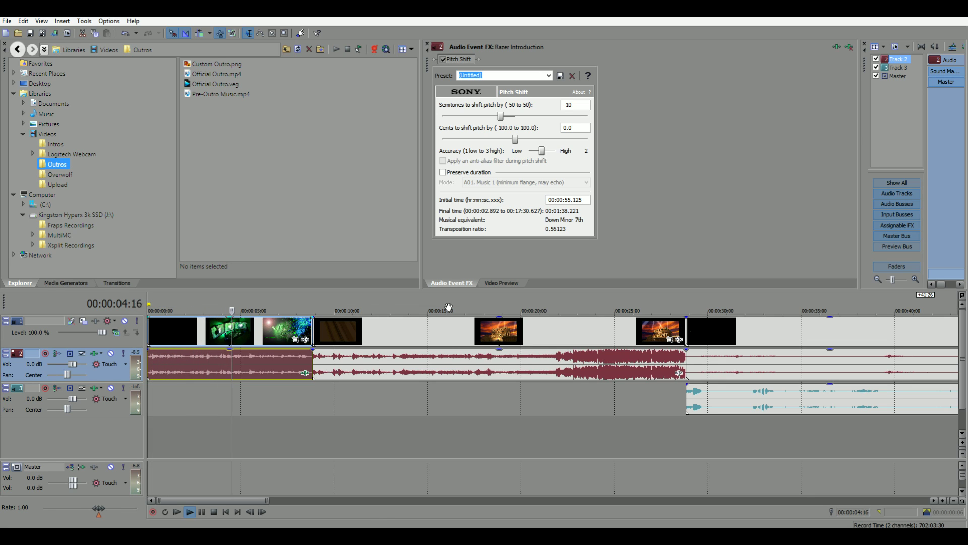
pyautogui.press('space')
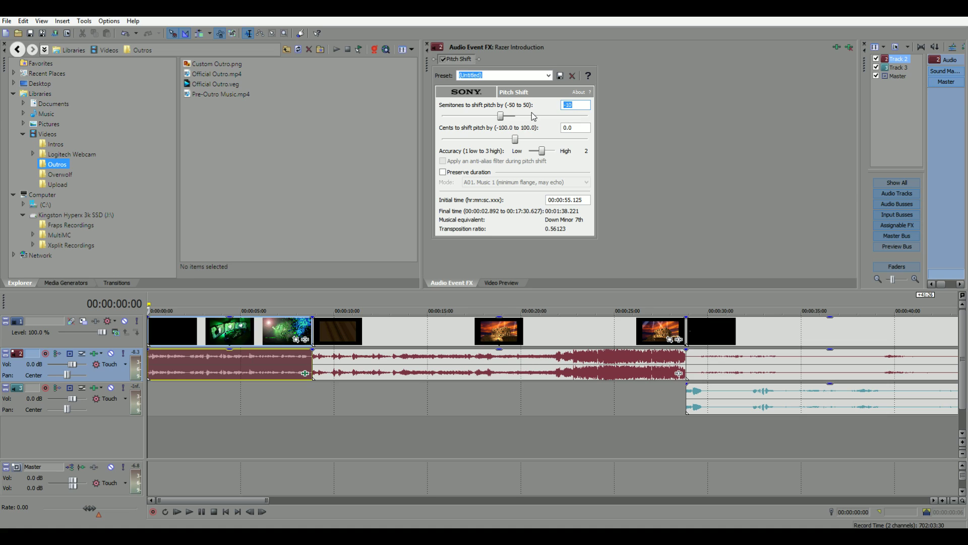
# Raise the pitch shift to 7 semitones and preview the first clip's audio from the start.
pyautogui.write('4')
pyautogui.moveTo(499, 116); pyautogui.dragTo(529, 120)
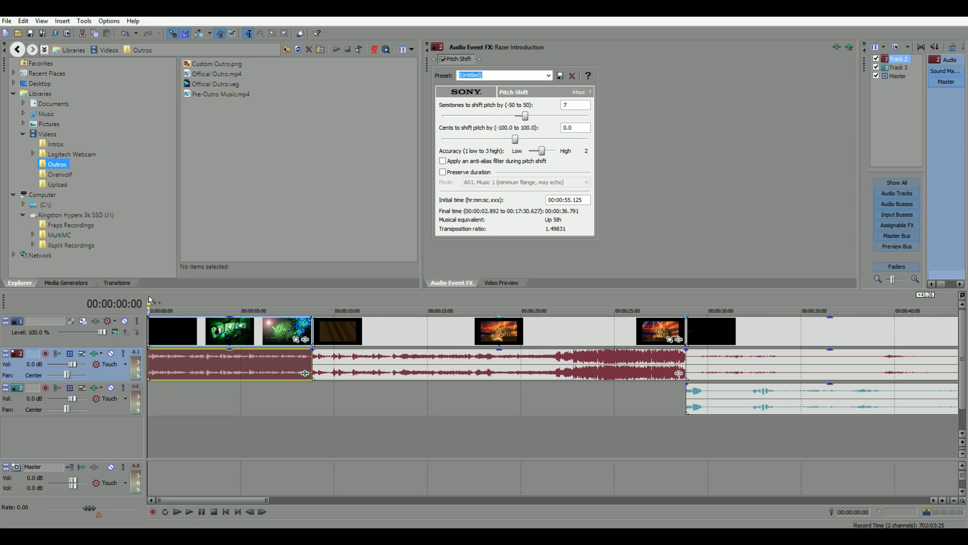
pyautogui.press('space')
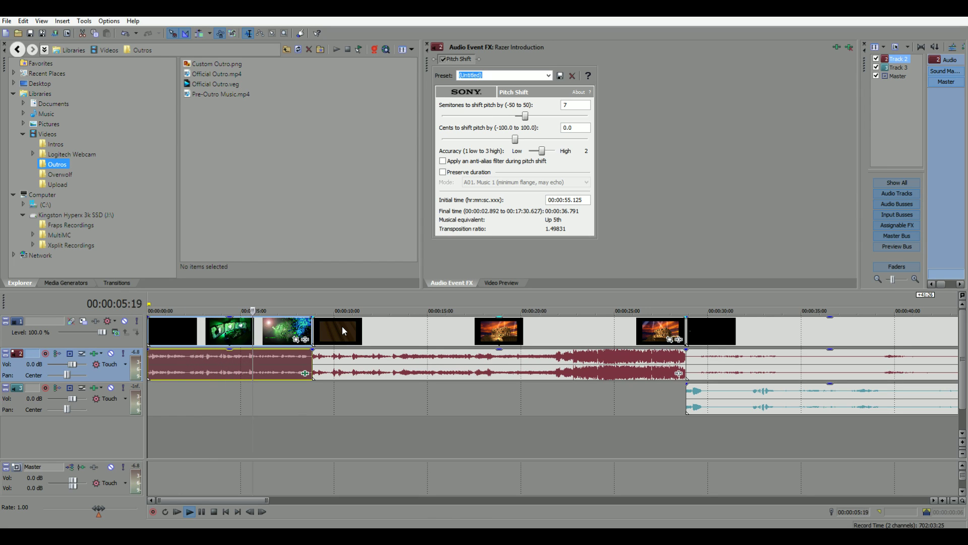
pyautogui.press('space')
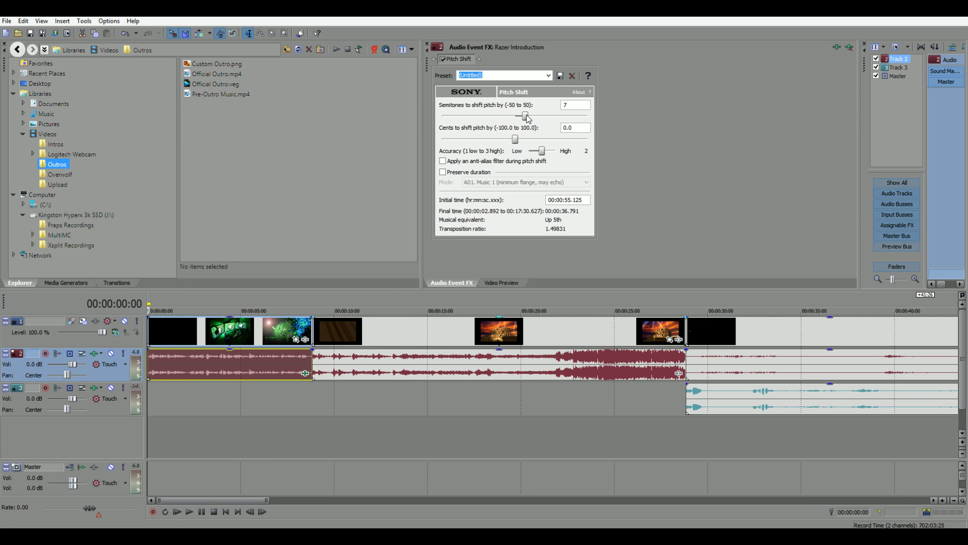
# Lower the pitch shift to -3 semitones and preview the first clip's audio from the start.
pyautogui.moveTo(529, 117); pyautogui.dragTo(519, 120)
pyautogui.moveTo(517, 120); pyautogui.dragTo(513, 119)
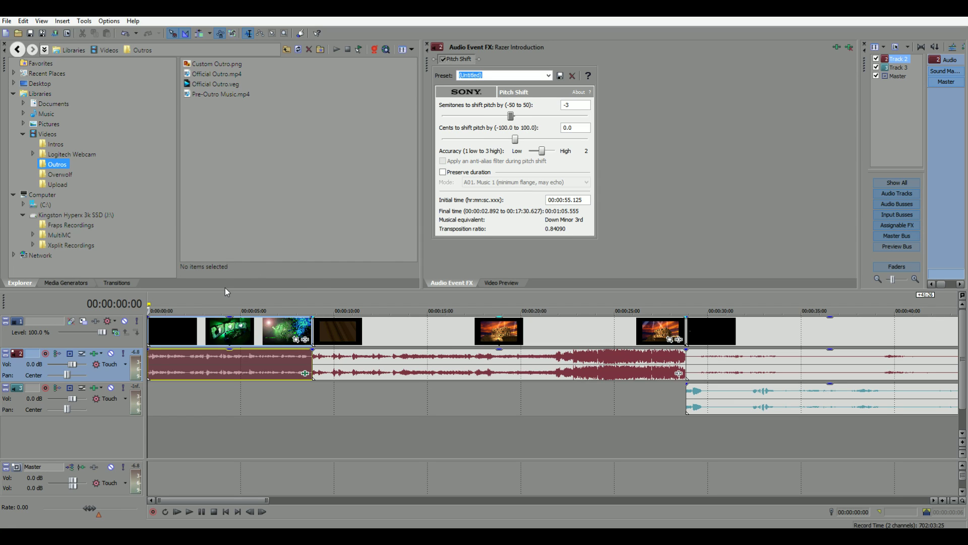
pyautogui.press('space')
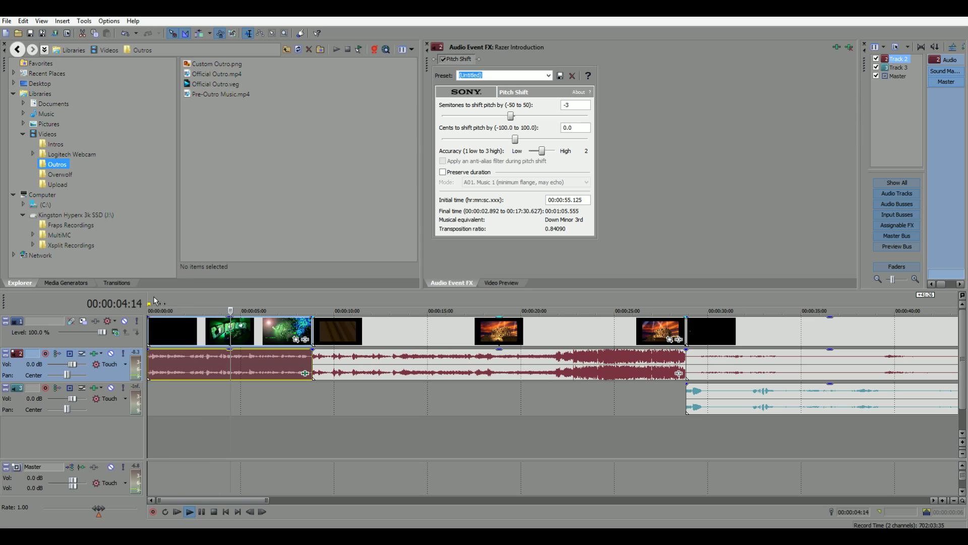
pyautogui.press('space')
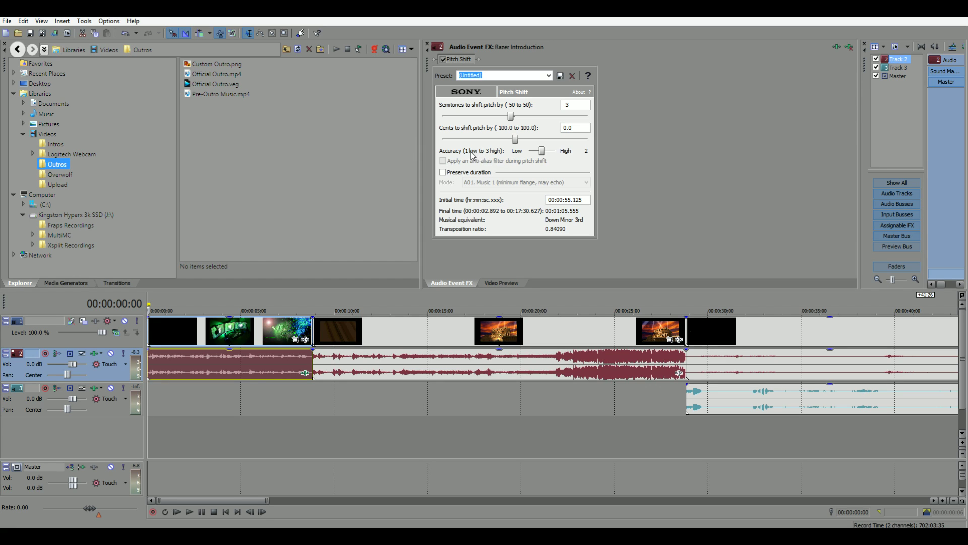
# Set the Pitch Shift accuracy to 3 and enable Preserve duration.
pyautogui.moveTo(542, 152); pyautogui.dragTo(580, 161)
pyautogui.click(443, 173)
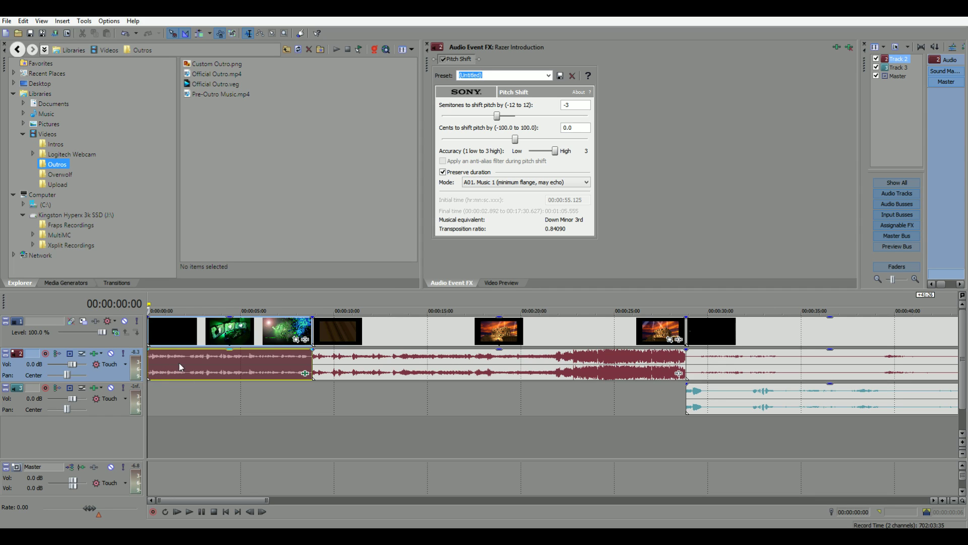
# Set the Preserve duration mode to A04. Music 4 (fast, good for bass).
pyautogui.click(525, 183)
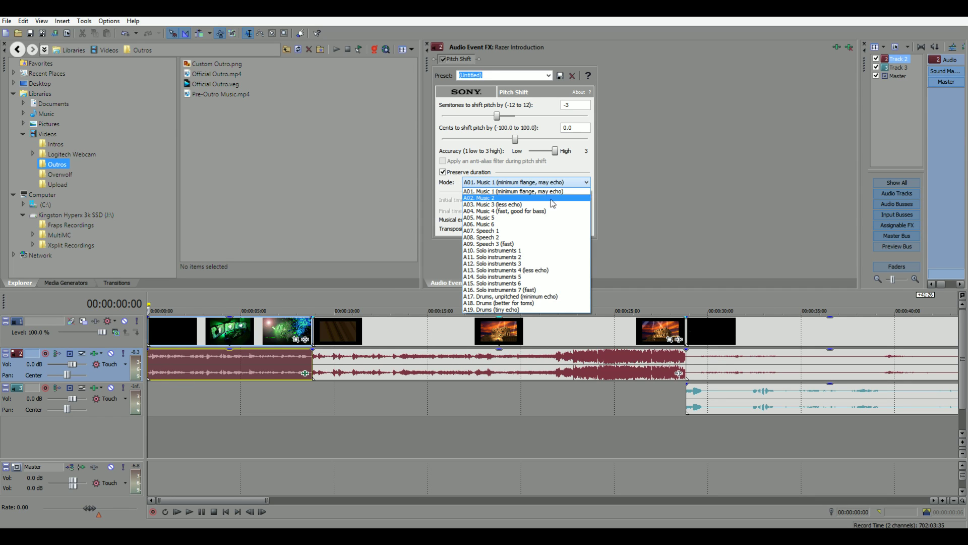
pyautogui.click(389, 283)
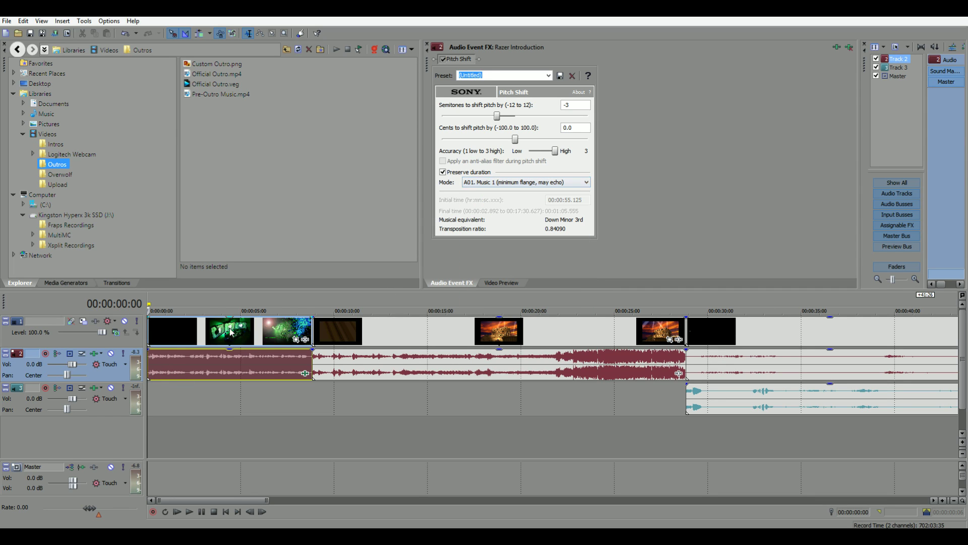
pyautogui.click(530, 185)
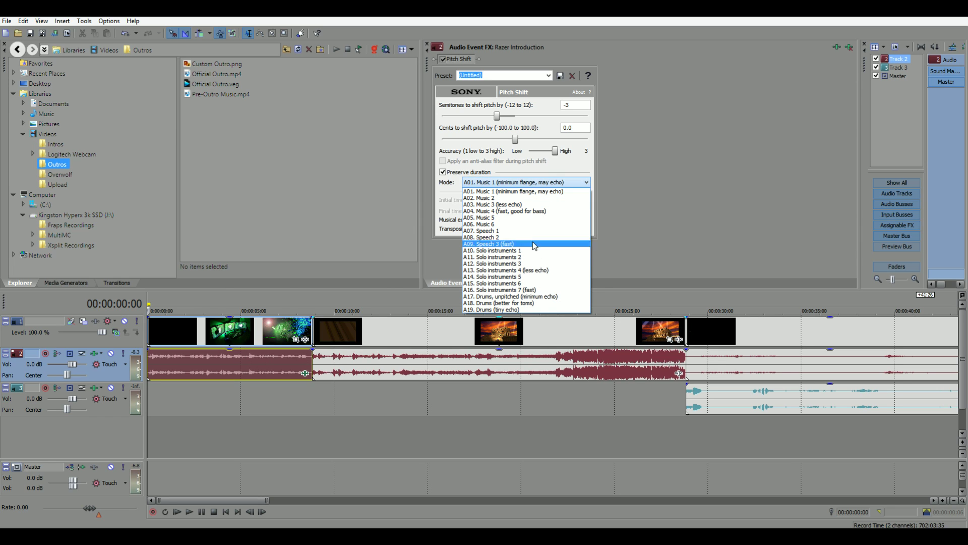
pyautogui.click(518, 212)
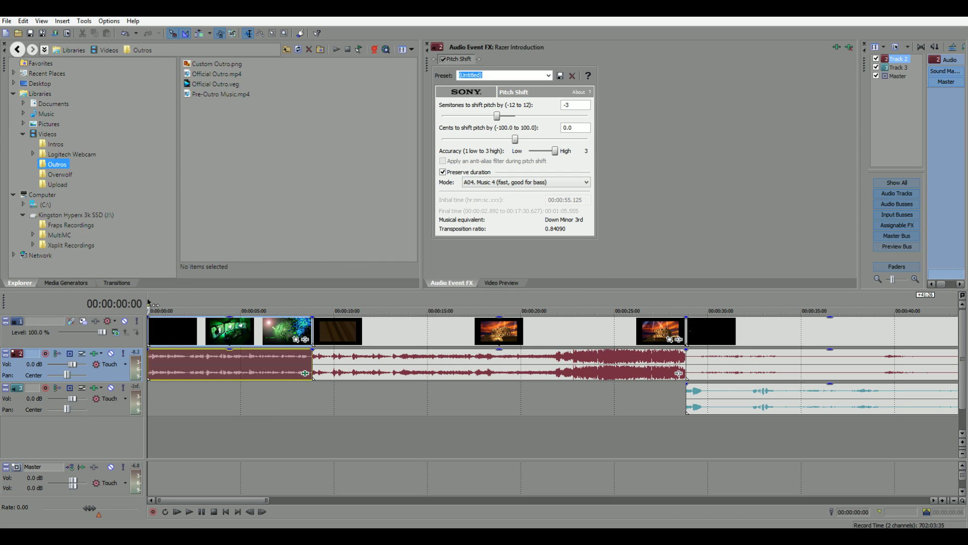
# Play the pitch-shifted audio from the start and turn off Preserve duration during playback.
pyautogui.press('space')
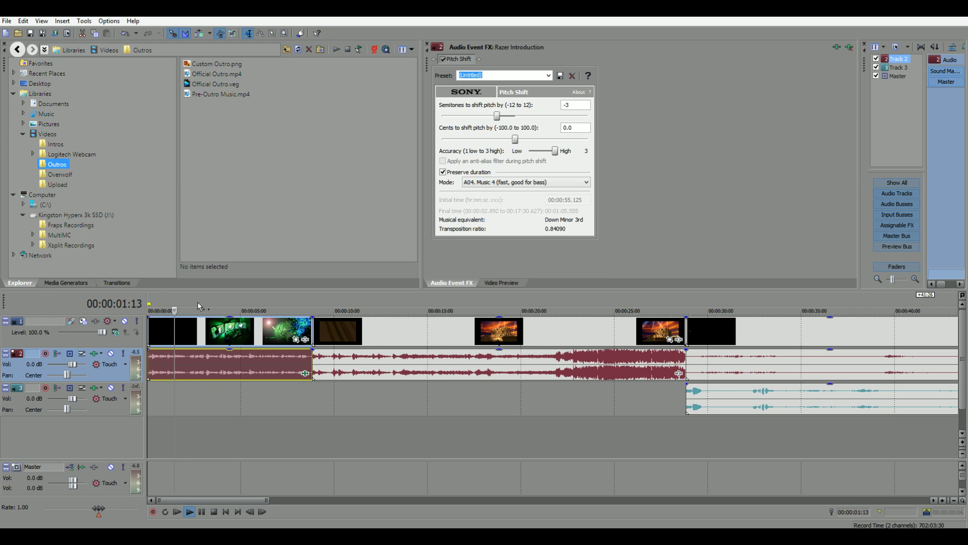
pyautogui.click(444, 172)
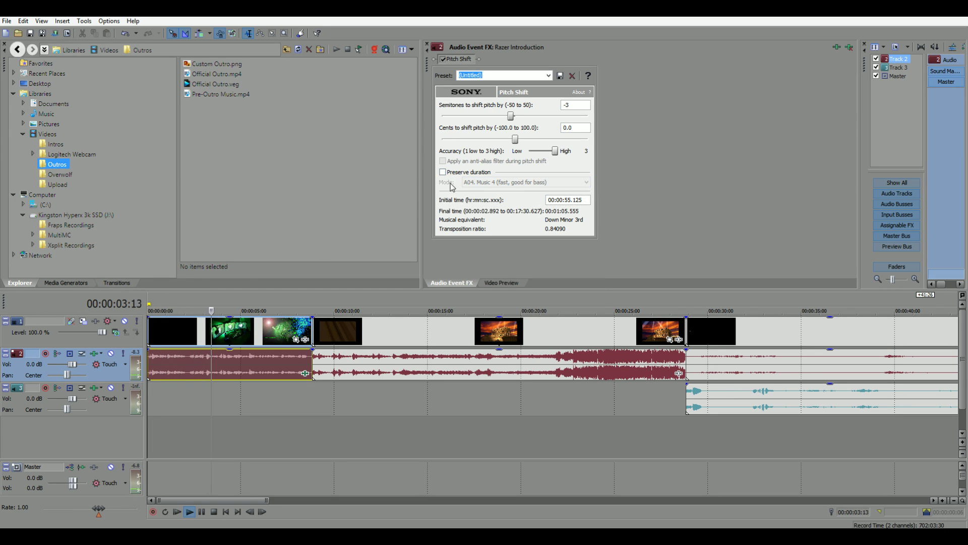
# Turn Preserve duration back on for the Pitch Shift effect and stop playback.
pyautogui.click(443, 172)
pyautogui.press('space')
pyautogui.click(469, 173)
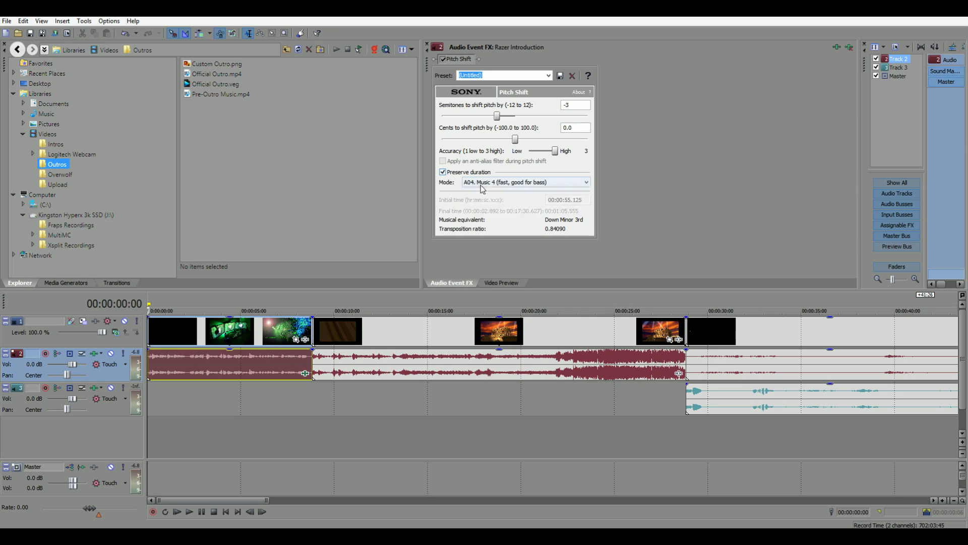
# Set the Preserve duration mode to A07. Speech 1 and preview the audio from the start.
pyautogui.click(481, 185)
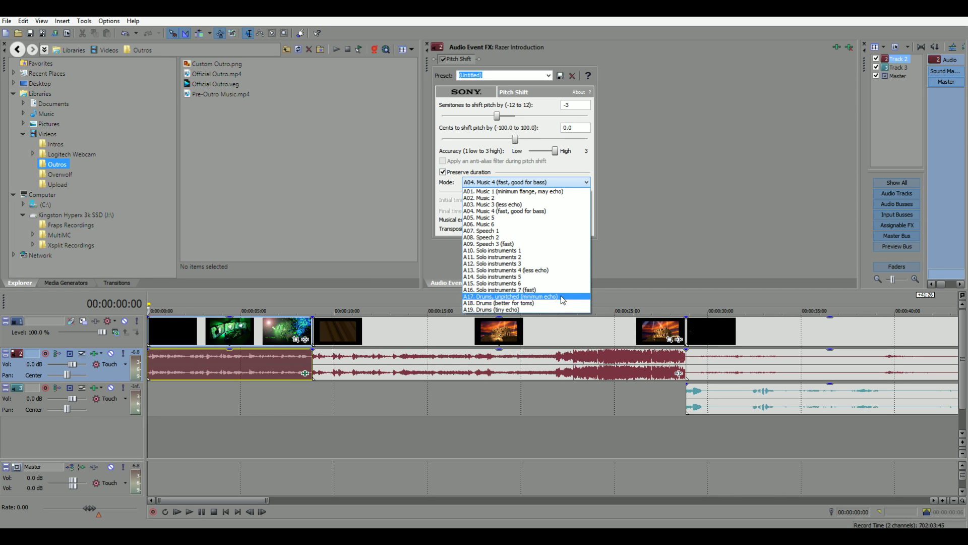
pyautogui.click(510, 232)
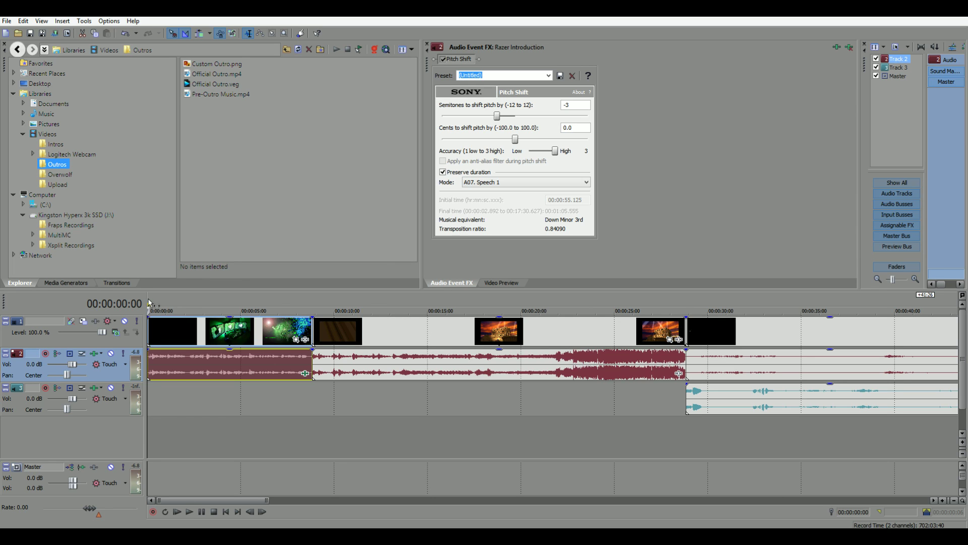
pyautogui.press('space')
pyautogui.press('space')
# Switch the Preserve duration mode to A09. Speech 3 (fast) and listen to the clip briefly.
pyautogui.click(489, 183)
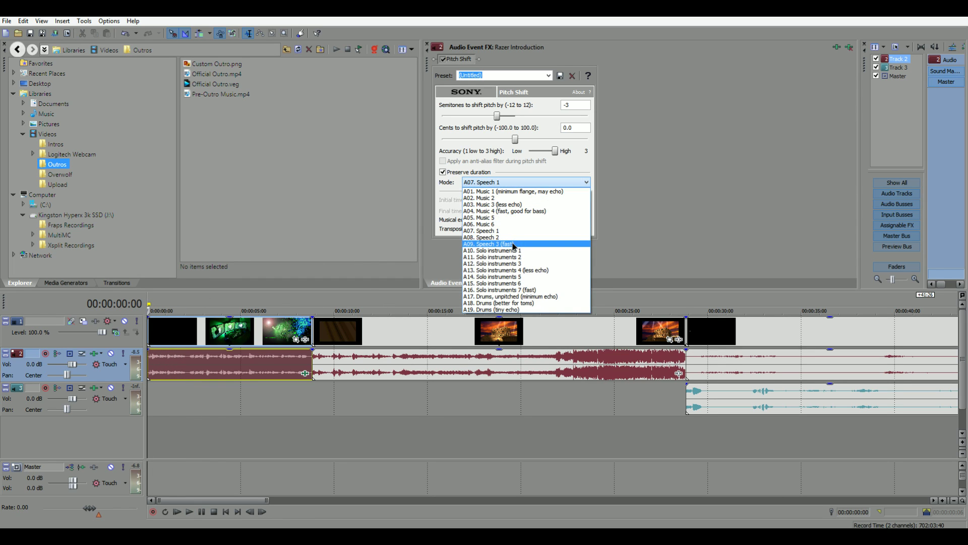
pyautogui.click(514, 246)
pyautogui.press('space')
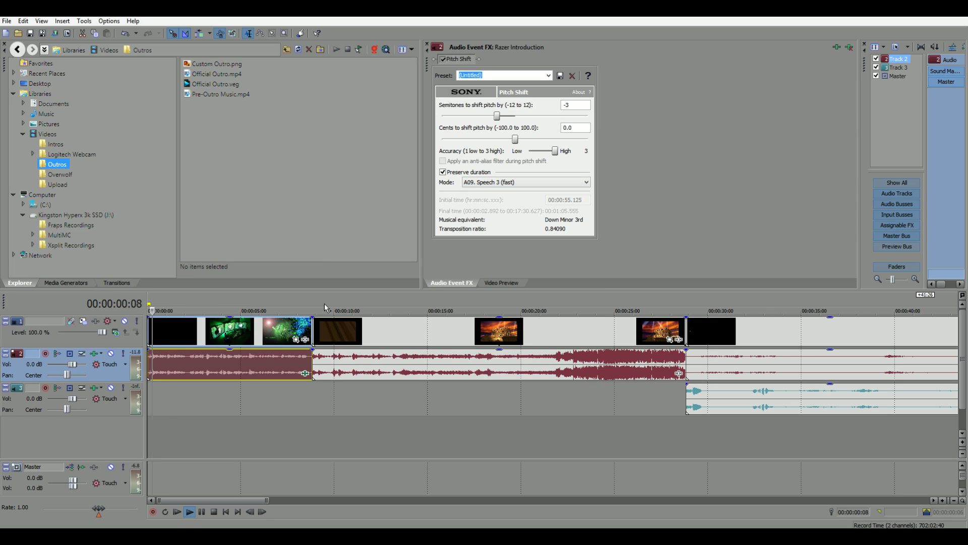
pyautogui.press('space')
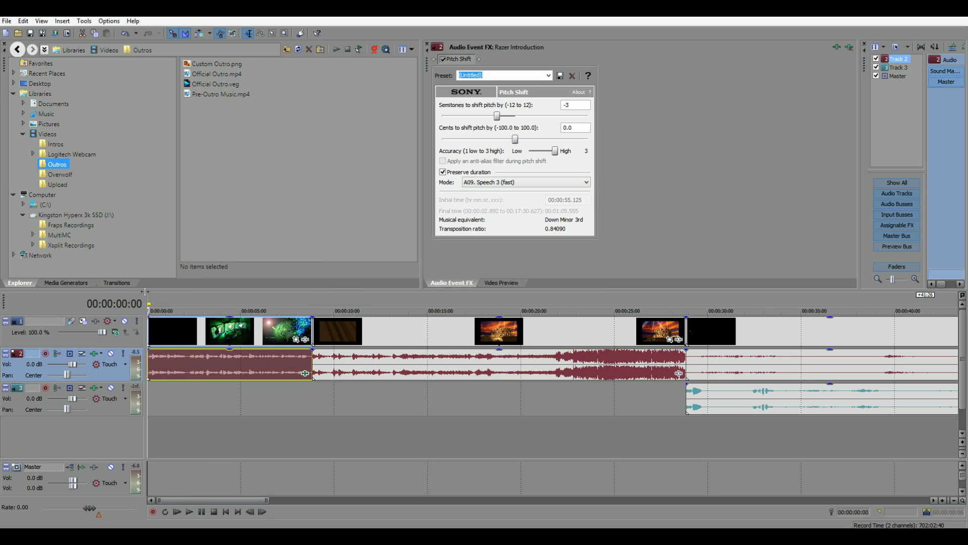
# Try the A19. Drums (tiny echo) mode for Preserve duration and play the clip from the start.
pyautogui.click(491, 183)
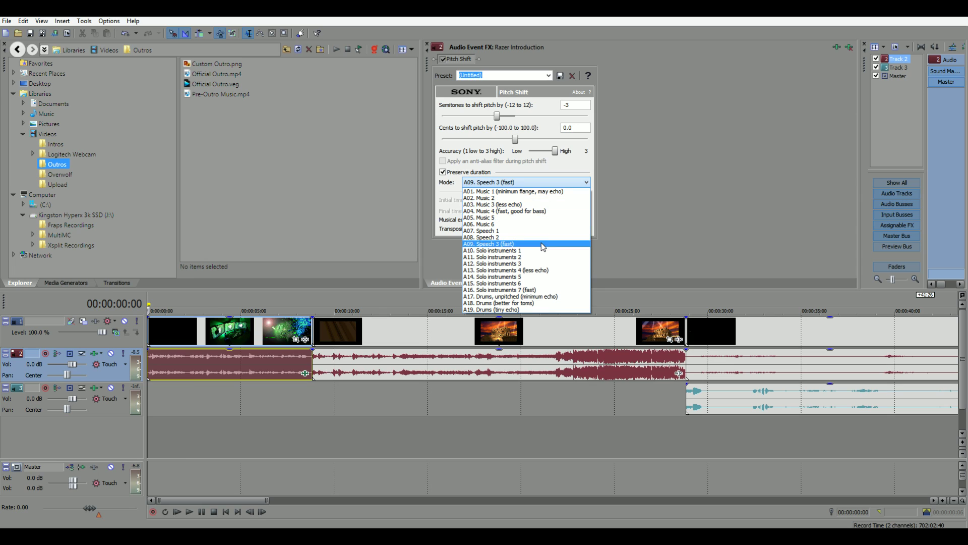
pyautogui.click(558, 310)
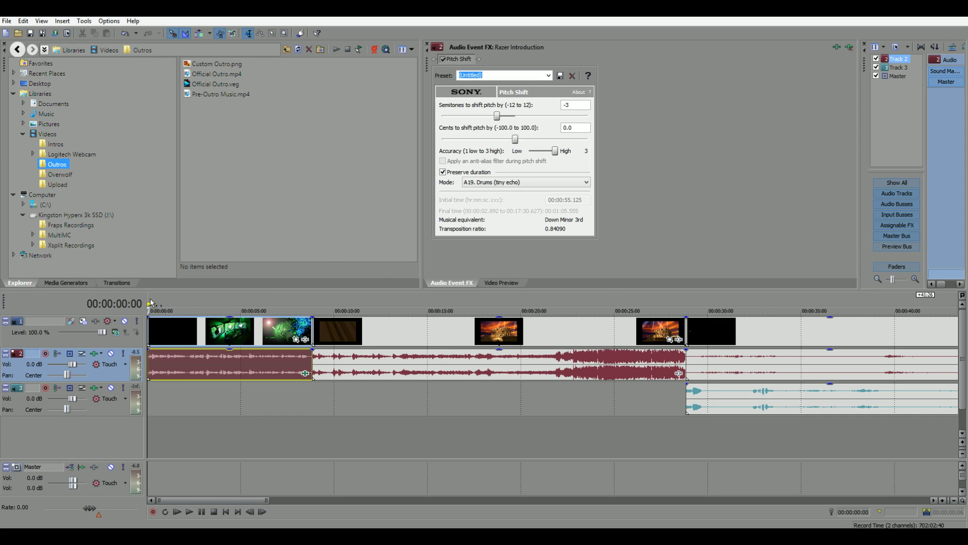
pyautogui.press('space')
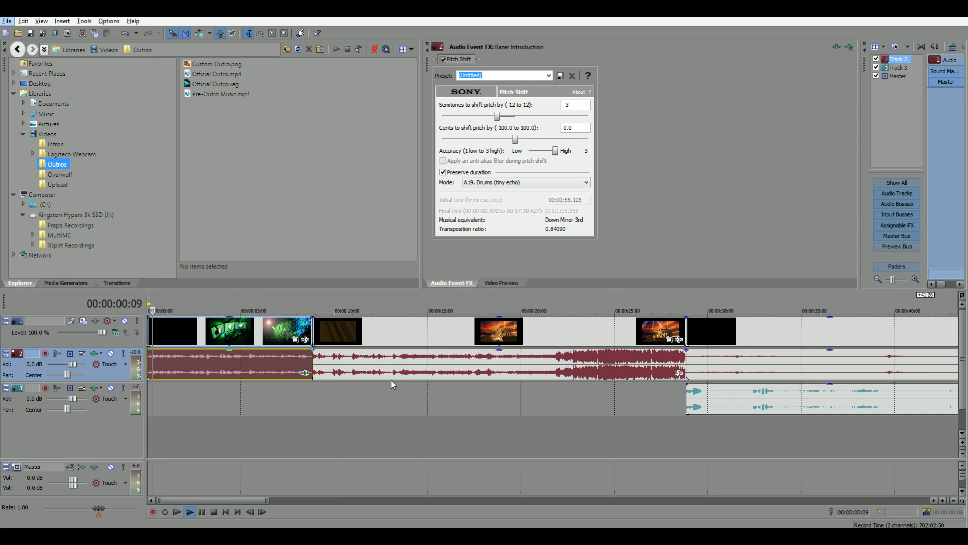
pyautogui.hotkey('alt', 'space')
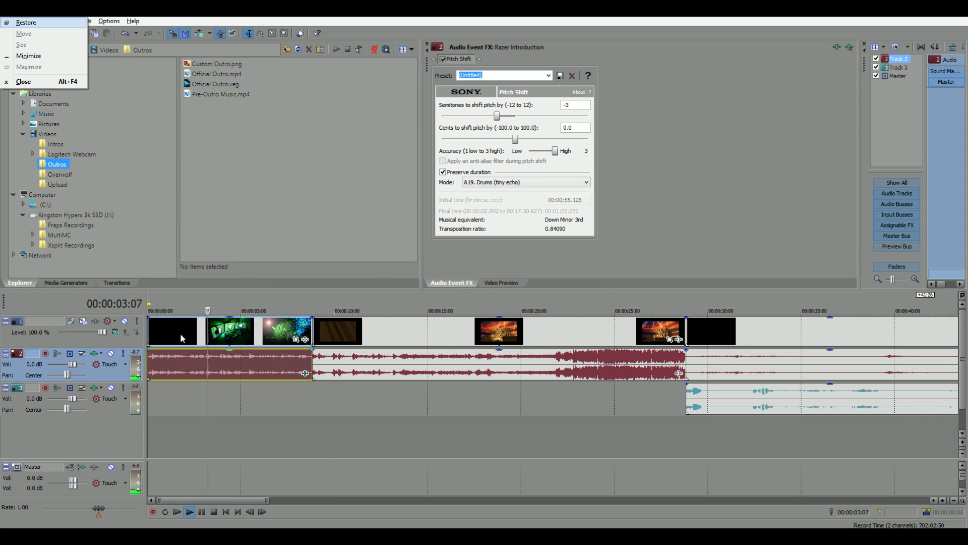
pyautogui.press('Escape')
pyautogui.press('space')
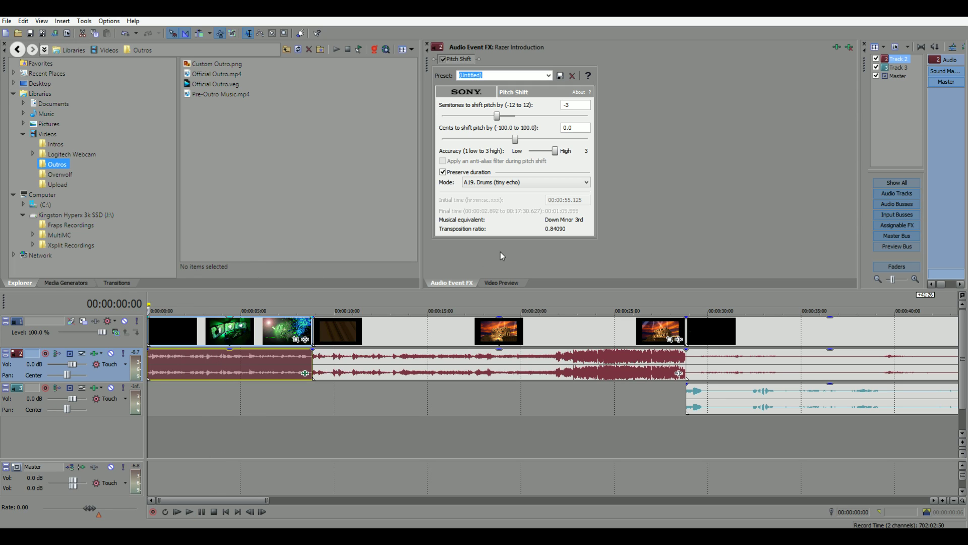
# Try the A01. Music 1 (minimum flange, may echo) mode and preview the clip's audio.
pyautogui.click(528, 182)
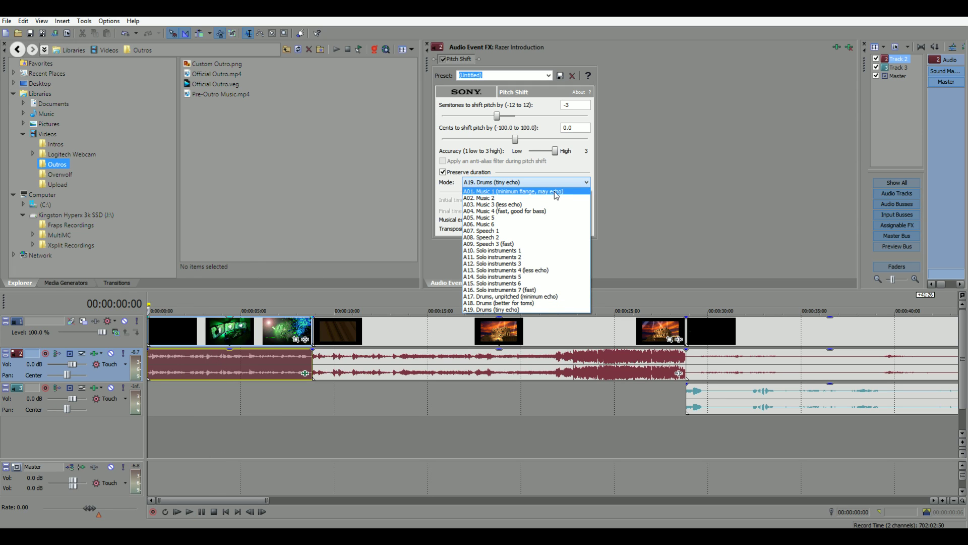
pyautogui.click(554, 192)
pyautogui.press('space')
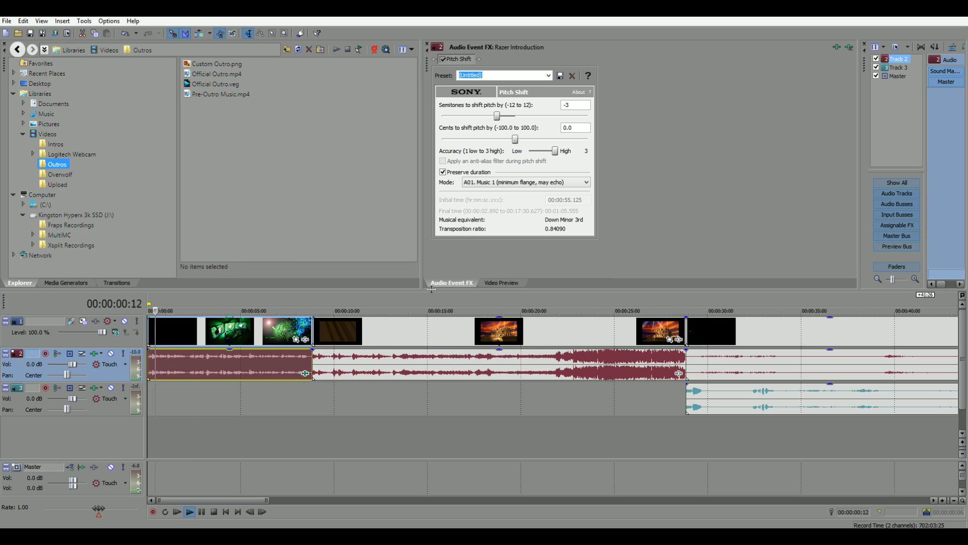
pyautogui.press('space')
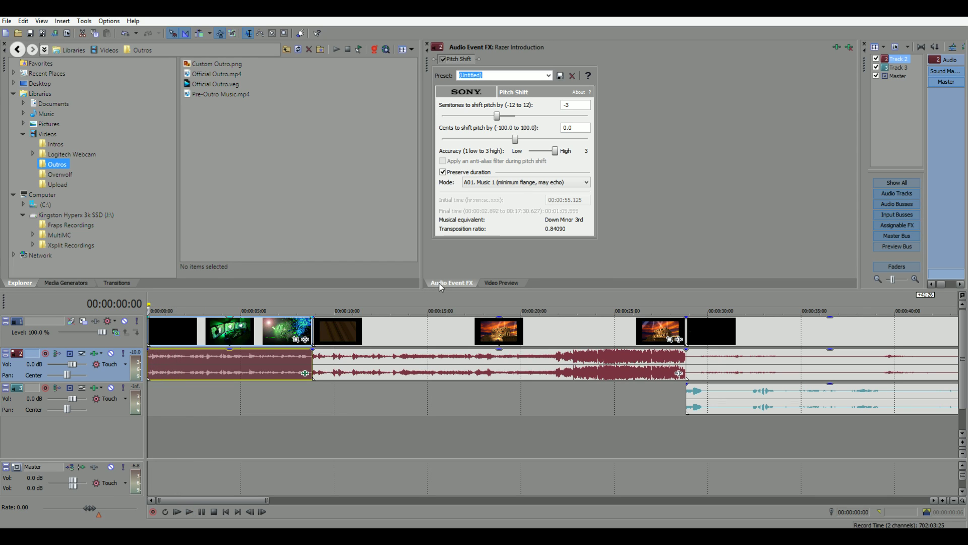
# Set the Preserve duration mode to A04. Music 4 (fast, good for bass) and preview the result.
pyautogui.click(522, 185)
pyautogui.click(556, 212)
pyautogui.press('space')
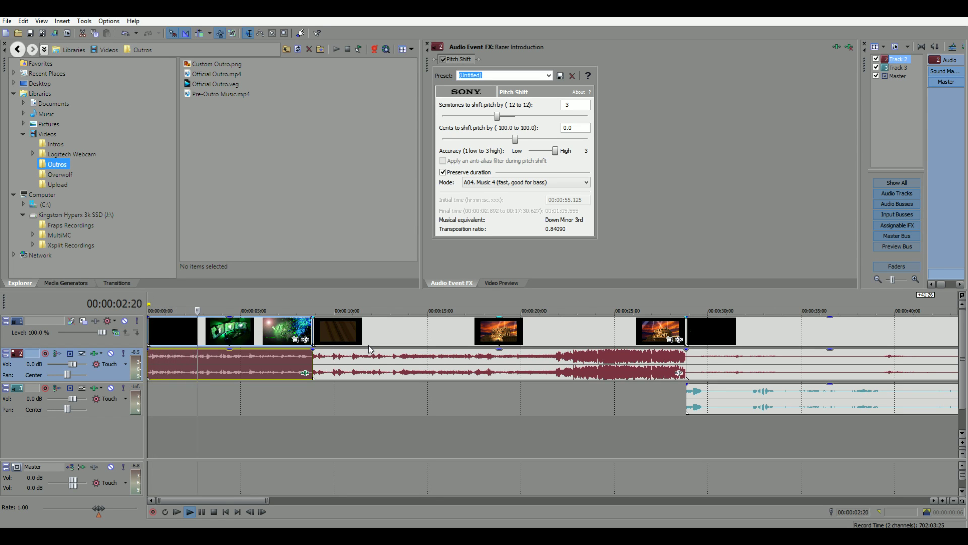
pyautogui.press('space')
# Set the cents to shift pitch by to -3.0 and play the clip from the start.
pyautogui.moveTo(515, 140); pyautogui.dragTo(511, 142)
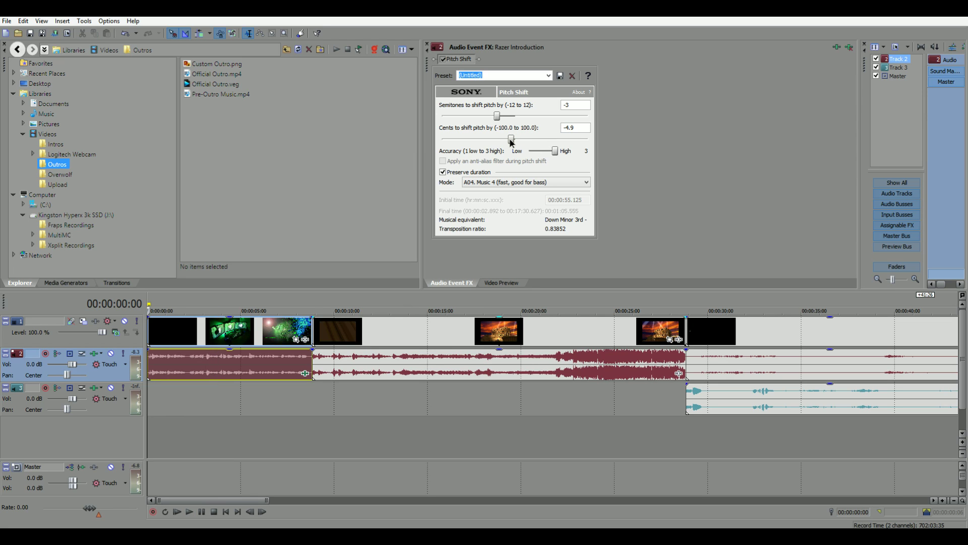
pyautogui.moveTo(578, 129); pyautogui.dragTo(563, 128)
pyautogui.write('-3')
pyautogui.click(149, 302)
pyautogui.press('space')
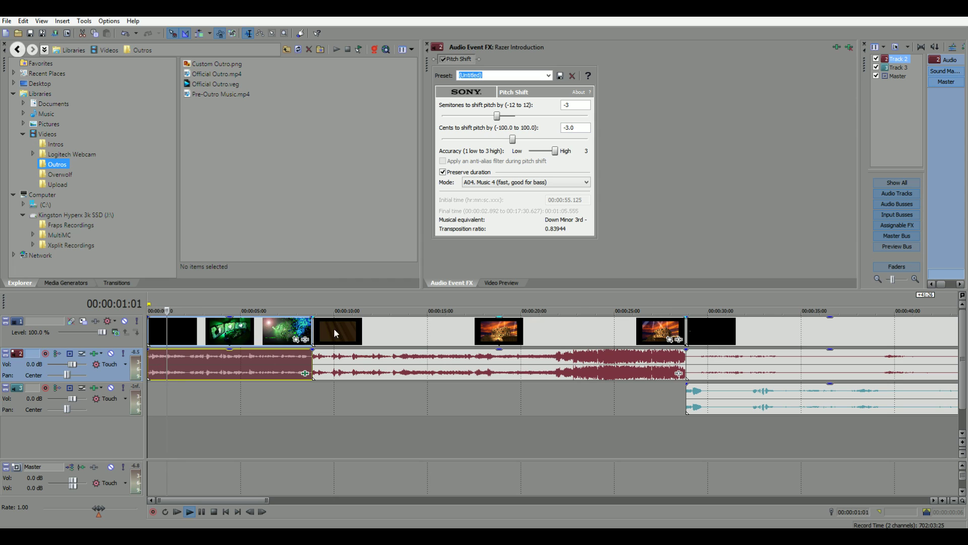
pyautogui.press('space')
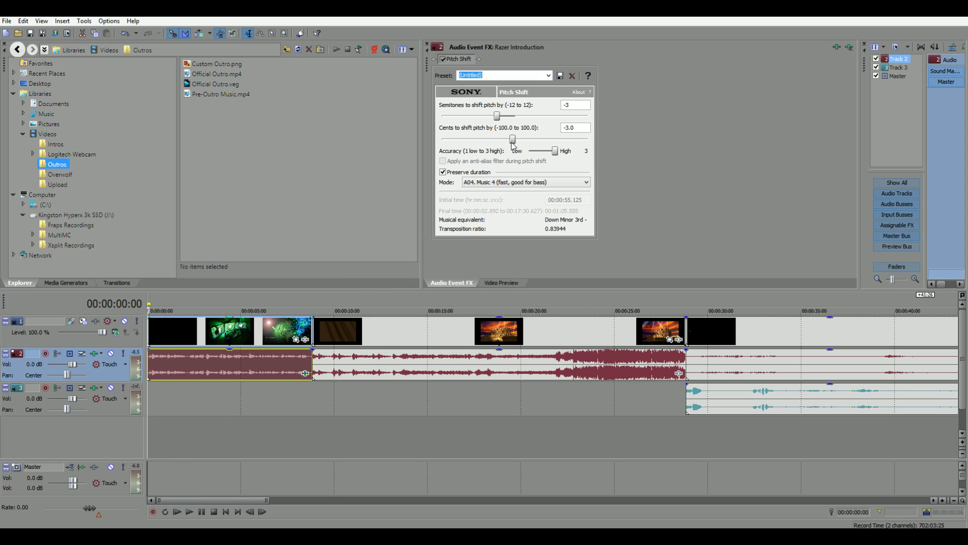
# Lower the cents pitch shift to the minimum of -100.0 and preview the audio.
pyautogui.moveTo(513, 137); pyautogui.dragTo(442, 139)
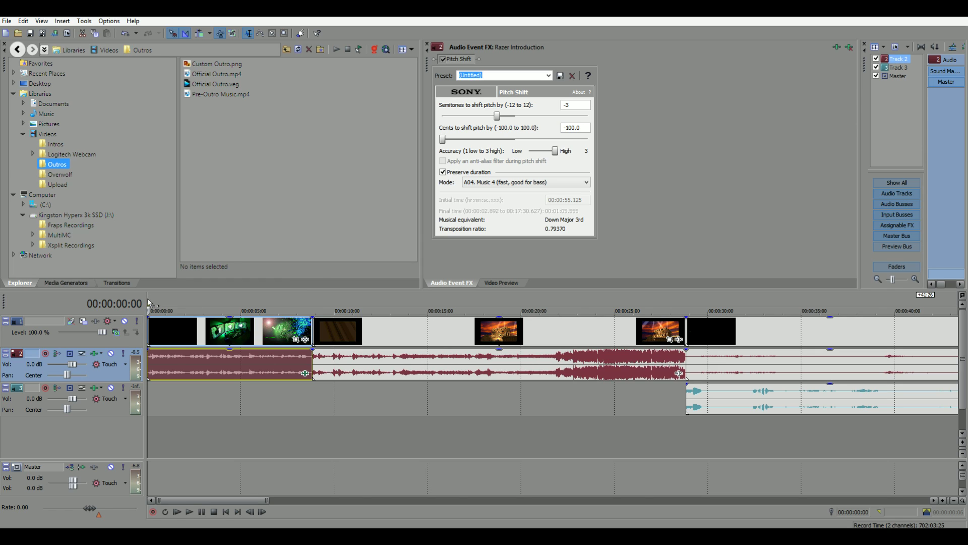
pyautogui.press('space')
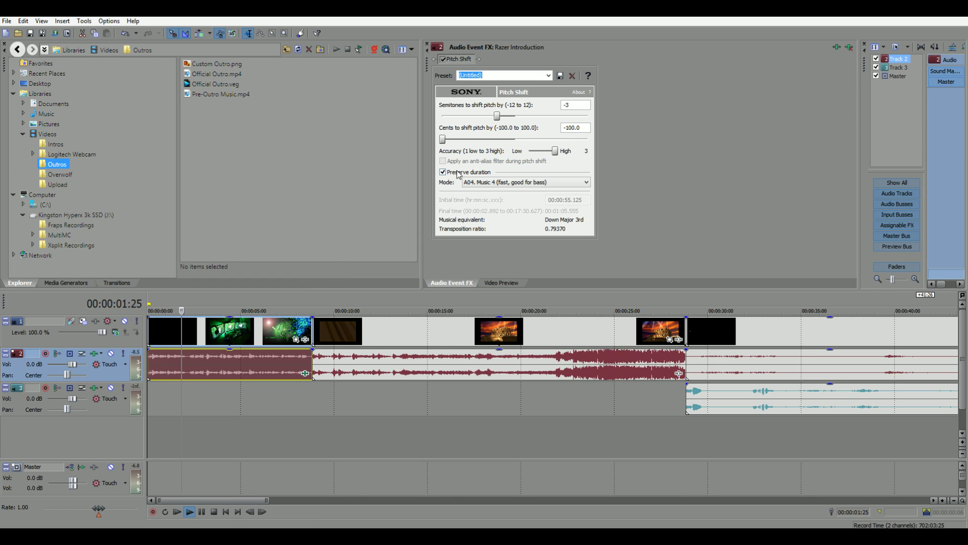
pyautogui.press('space')
# Raise the cents pitch shift to the maximum of 100.0 and preview the audio.
pyautogui.moveTo(443, 138); pyautogui.dragTo(597, 146)
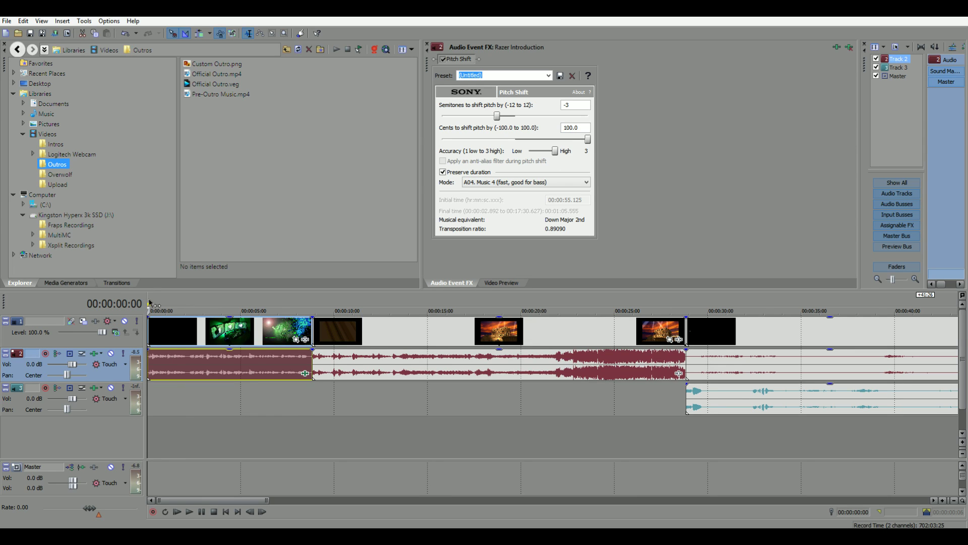
pyautogui.press('space')
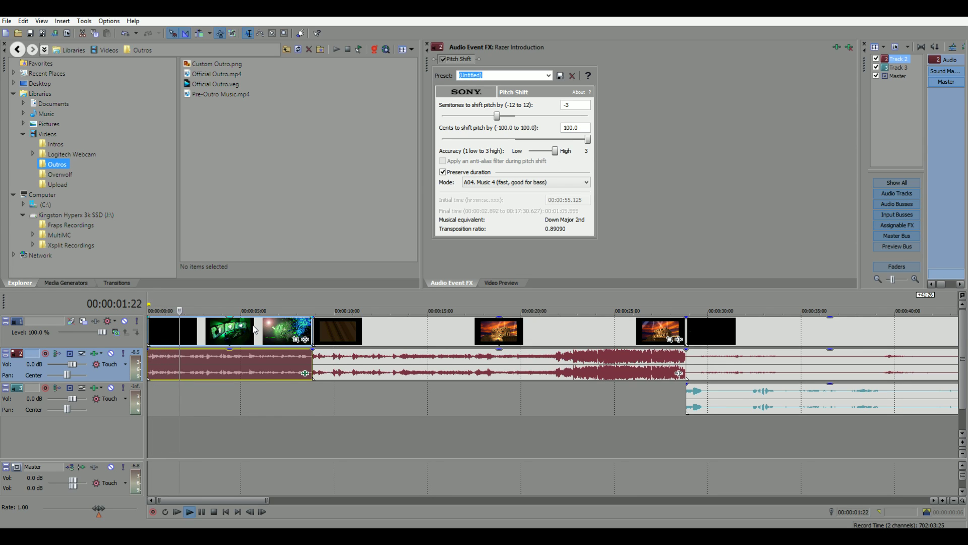
pyautogui.press('space')
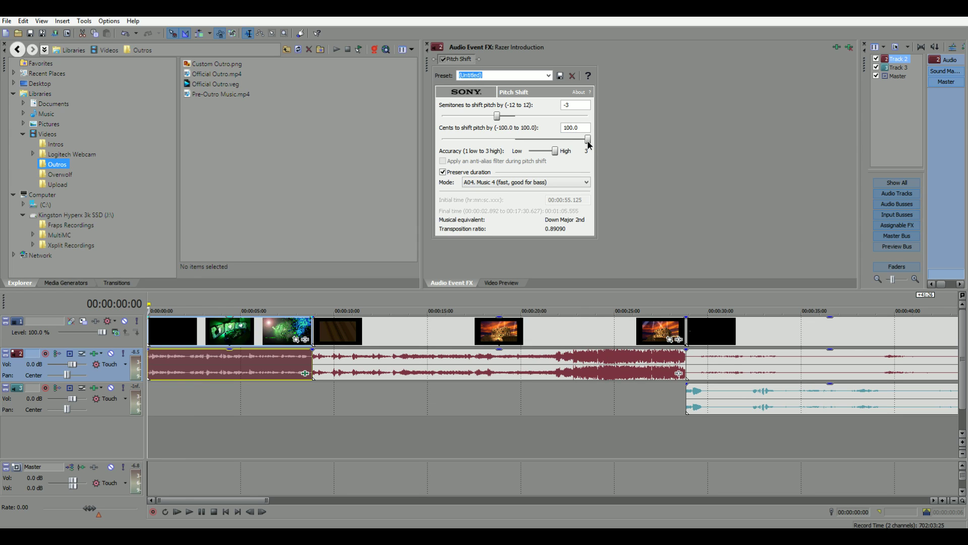
# Reset the cents pitch shift to 0 and close the Audio Event FX window.
pyautogui.moveTo(588, 140); pyautogui.dragTo(518, 145)
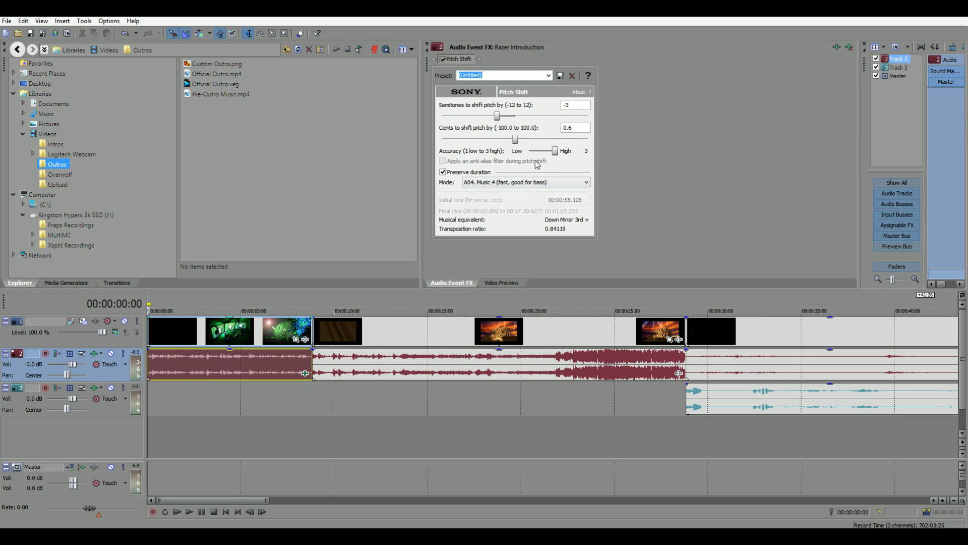
pyautogui.moveTo(575, 128); pyautogui.dragTo(559, 128)
pyautogui.write('0.')
pyautogui.click(428, 45)
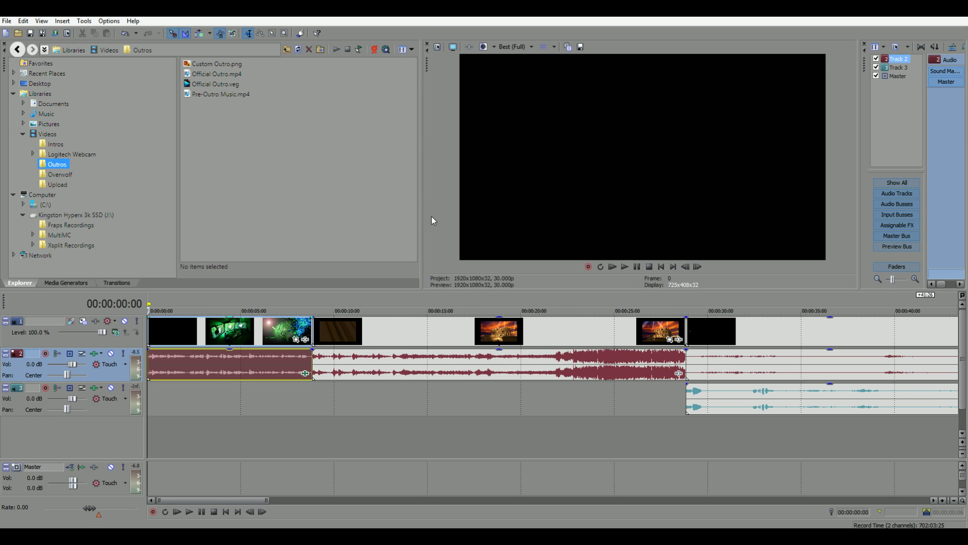
# Play the first clip in the video preview, pause it and return the playhead to the timeline start.
pyautogui.click(625, 267)
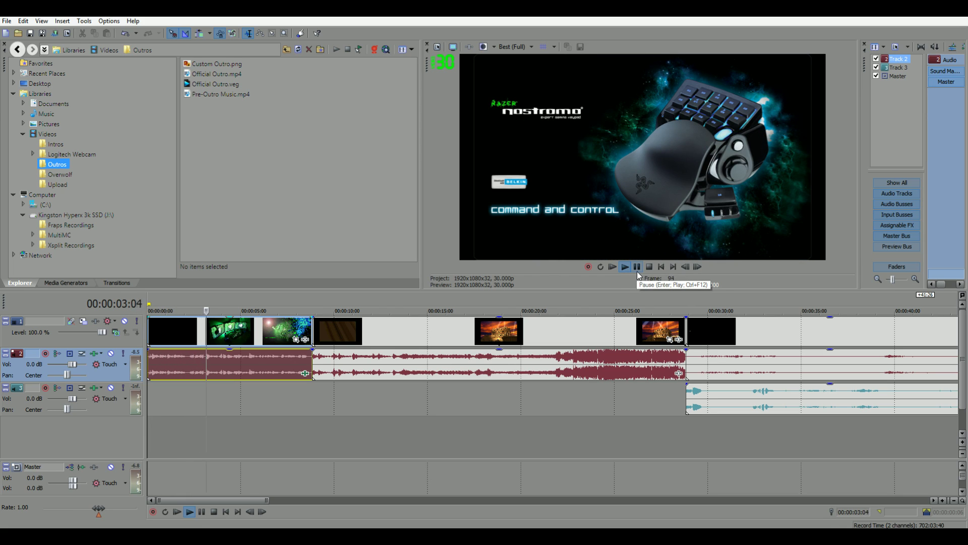
pyautogui.click(637, 273)
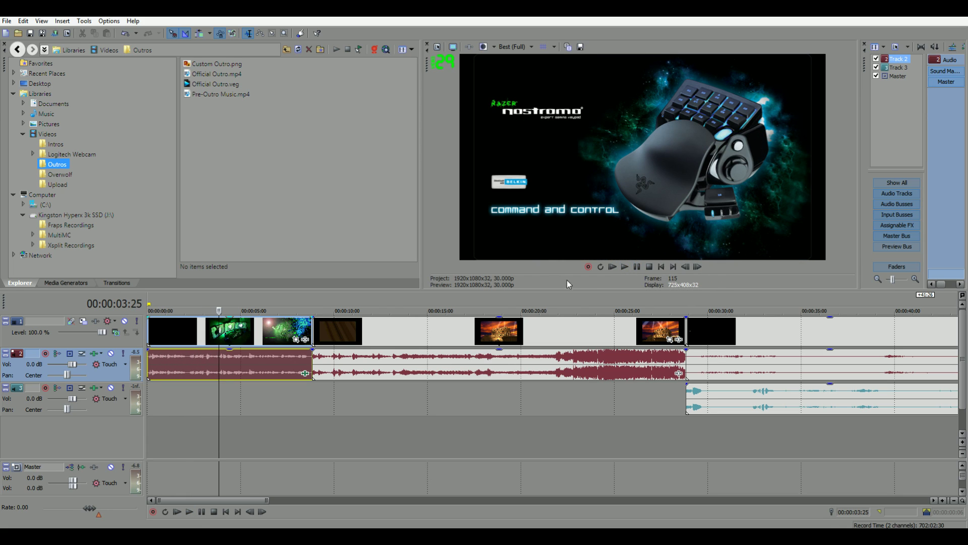
pyautogui.click(150, 307)
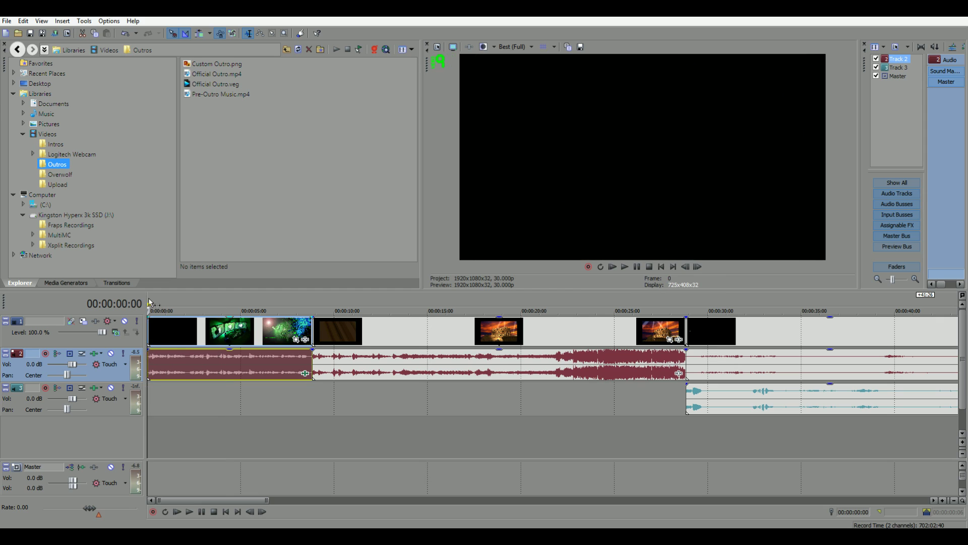
pyautogui.click(304, 341)
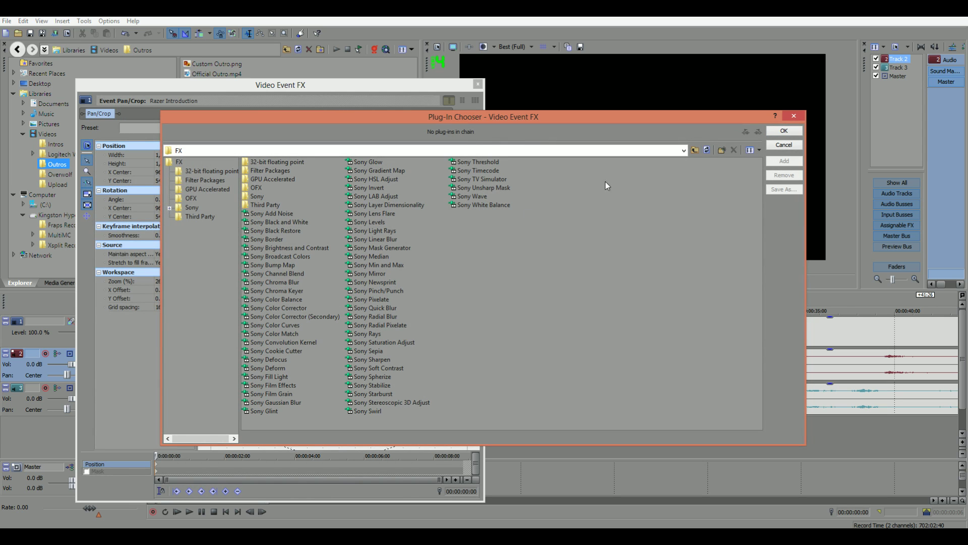
pyautogui.click(794, 116)
pyautogui.click(477, 84)
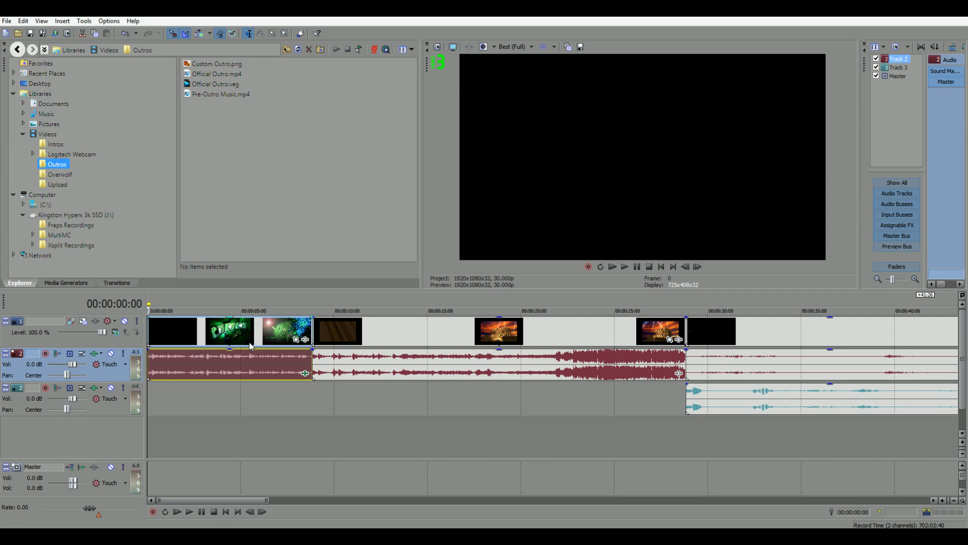
# Play the second clip from its start at 00:00:08:25 to hear its audio, and stop playback.
pyautogui.scroll(-5, 441, 361)
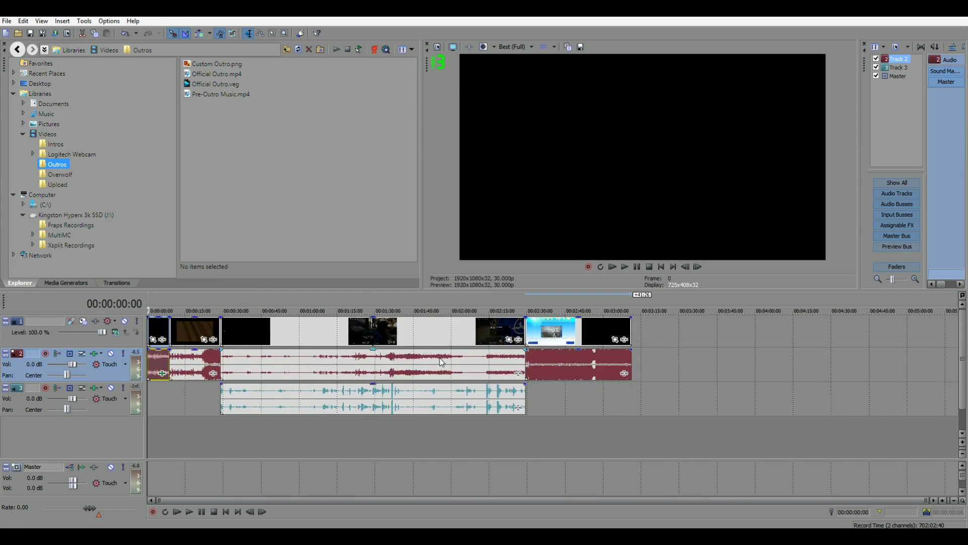
pyautogui.scroll(5, 441, 362)
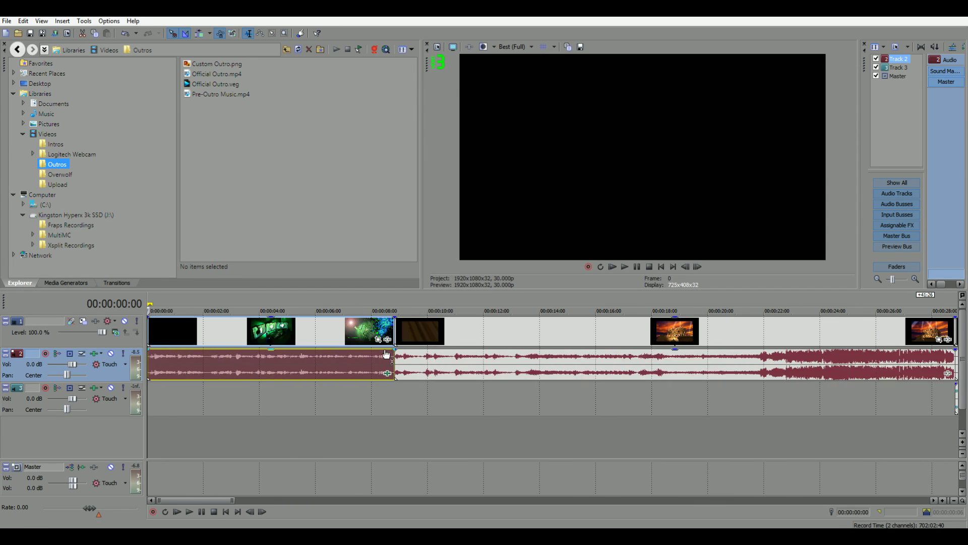
pyautogui.click(397, 305)
pyautogui.press('space')
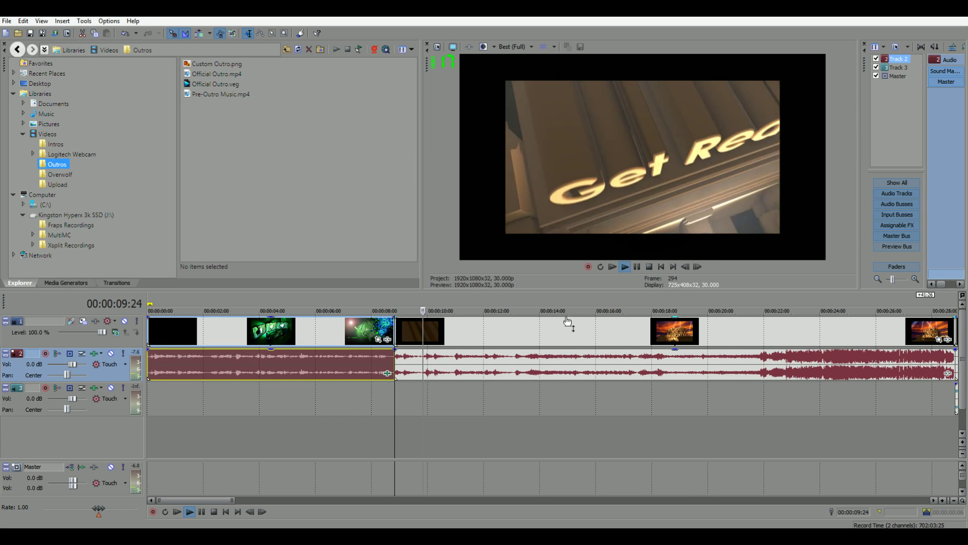
pyautogui.press('space')
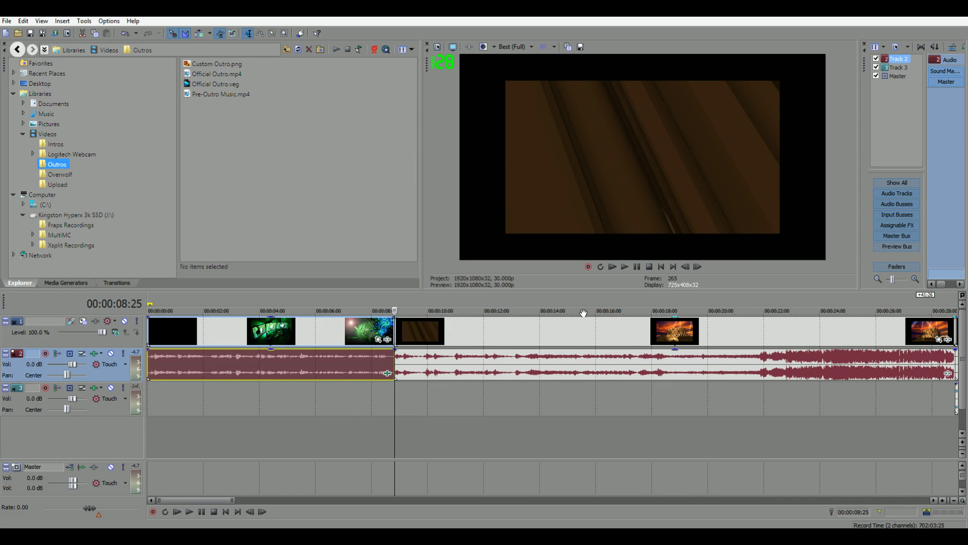
pyautogui.scroll(-2, 459, 335)
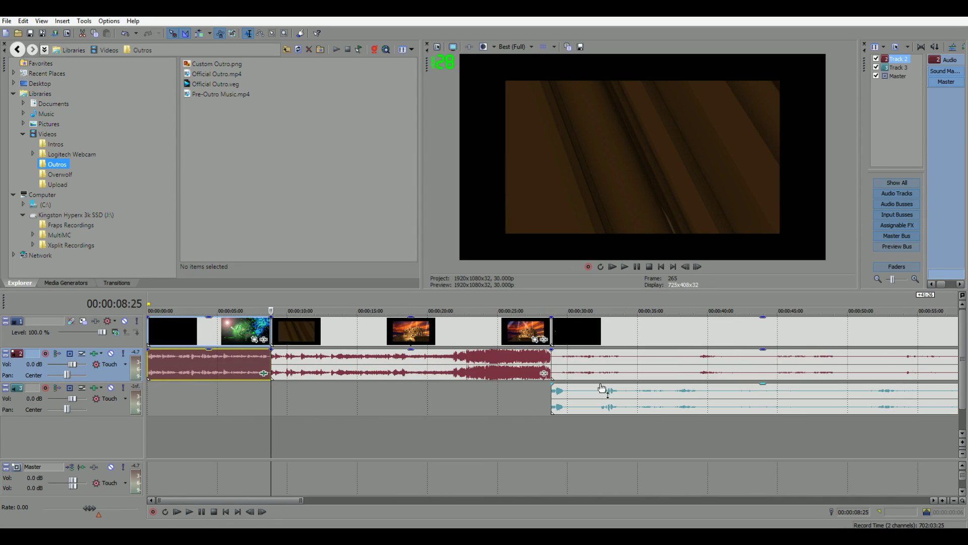
pyautogui.click(544, 339)
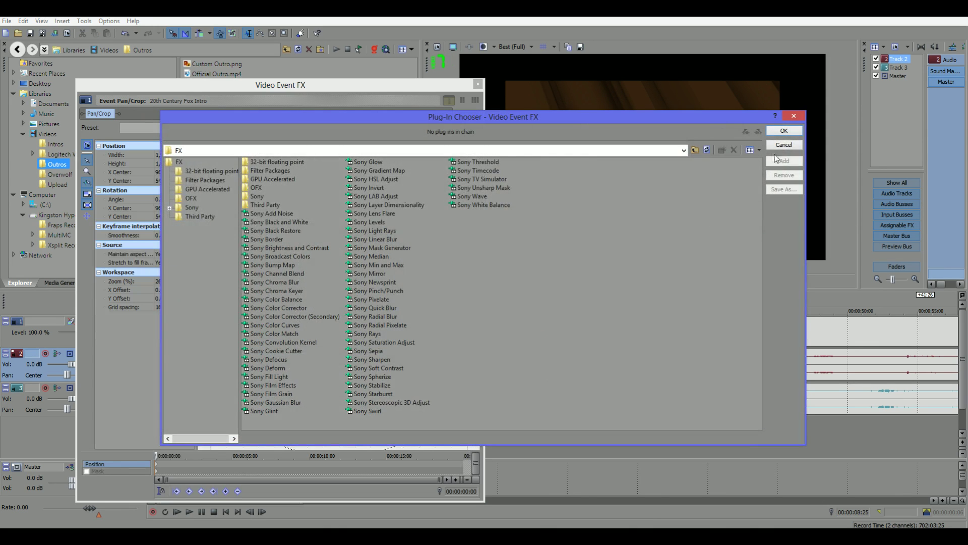
pyautogui.click(794, 117)
pyautogui.click(477, 84)
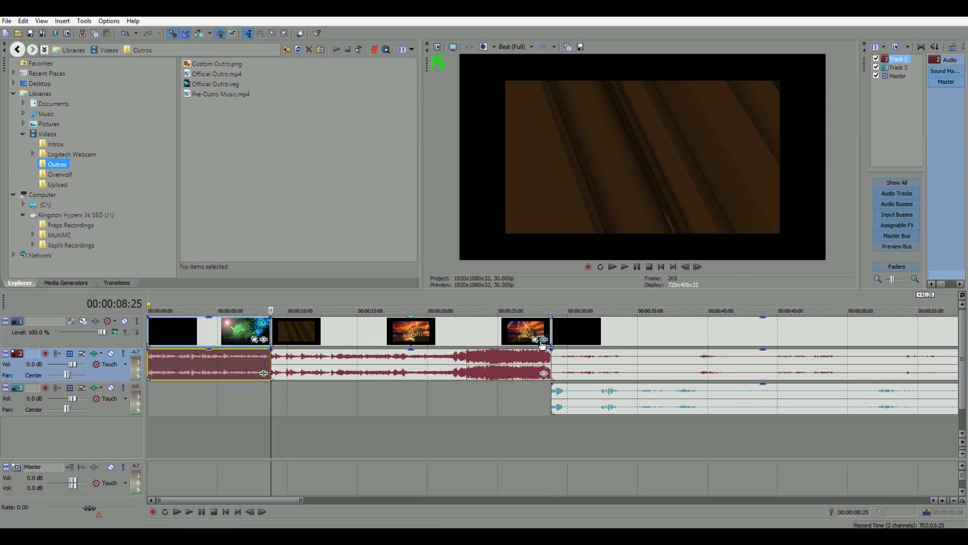
# Place the playhead at 00:00:19:14 in the 20th Century Fox Intro clip and add the Sony Glint video effect with the Sparkle preset.
pyautogui.click(454, 332)
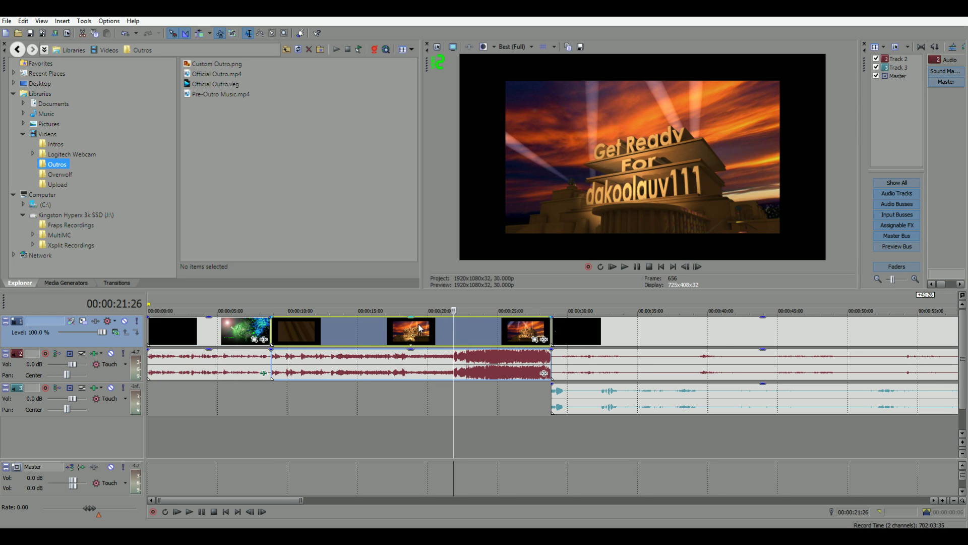
pyautogui.click(420, 375)
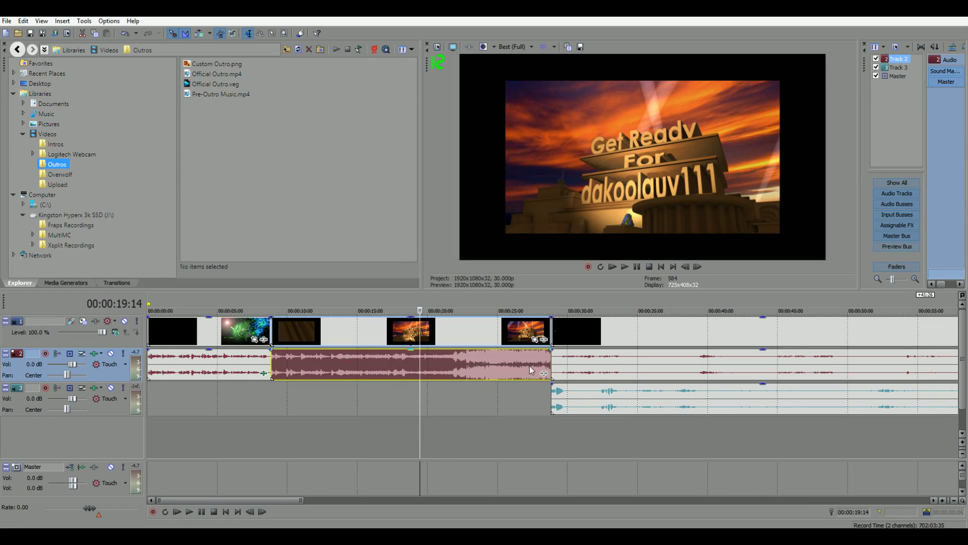
pyautogui.click(544, 339)
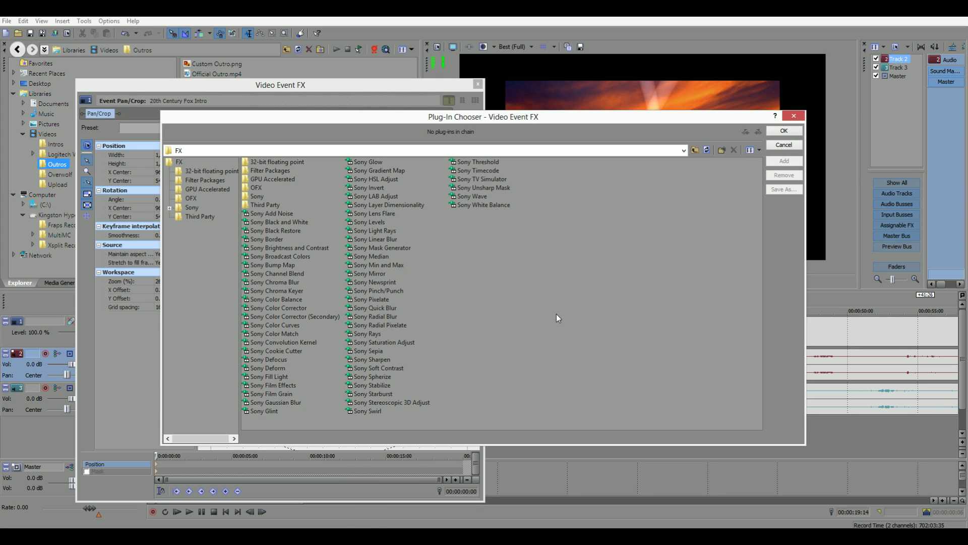
pyautogui.moveTo(260, 407); pyautogui.dragTo(194, 135)
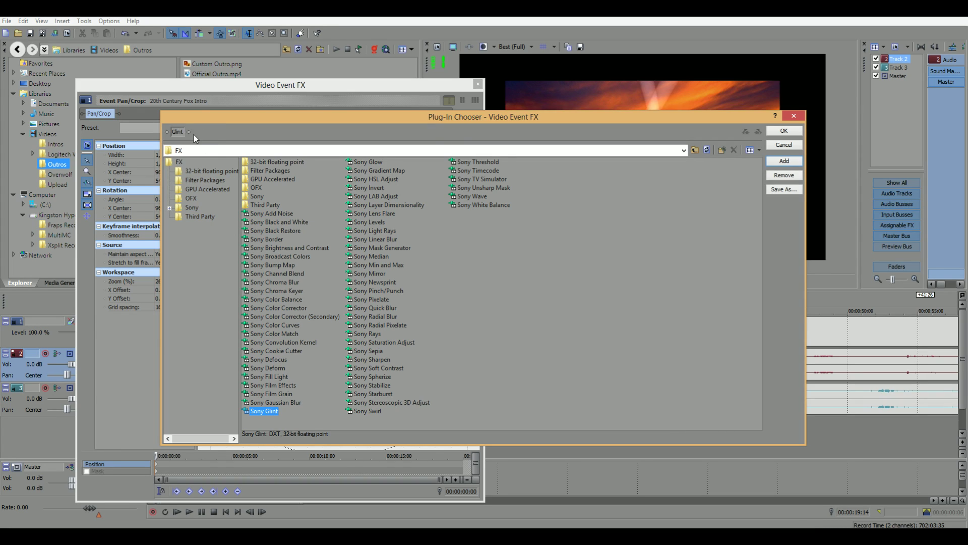
pyautogui.click(272, 420)
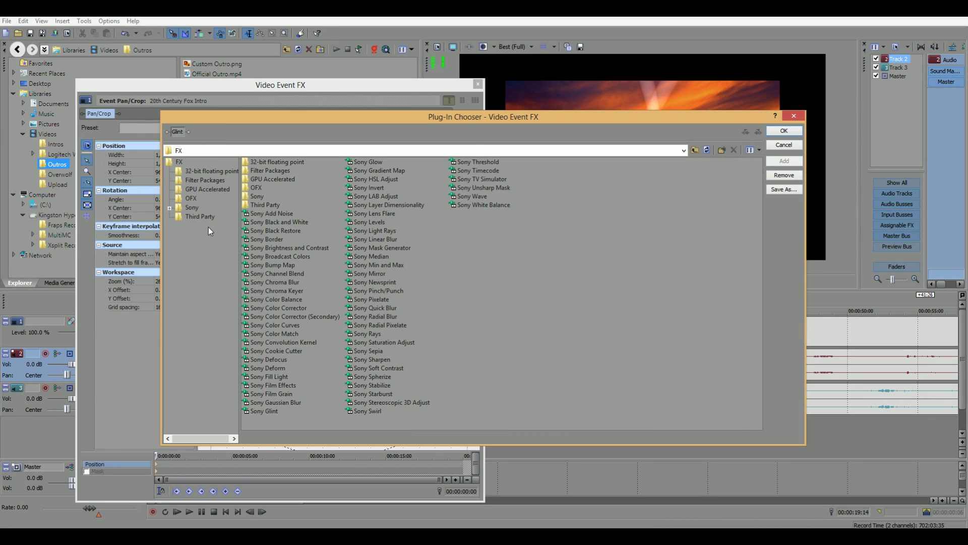
pyautogui.click(178, 163)
pyautogui.click(784, 131)
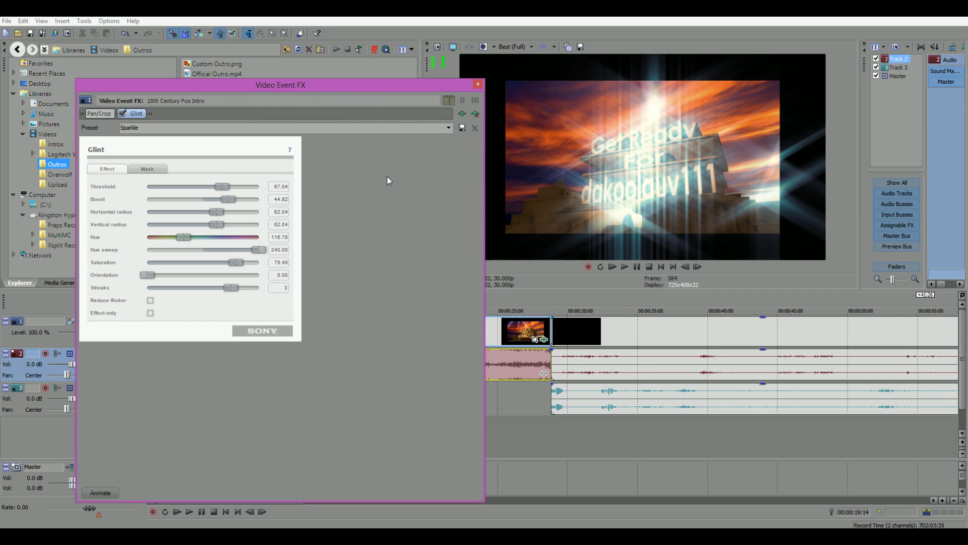
# Tone down the Glint effect by setting Threshold to 71.57 and Boost to 16.86.
pyautogui.moveTo(222, 187); pyautogui.dragTo(235, 187)
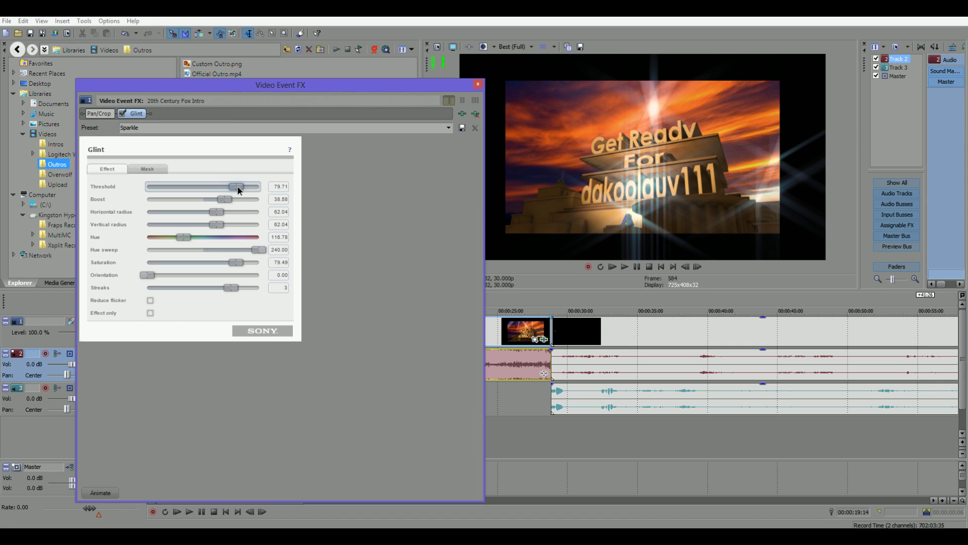
pyautogui.moveTo(237, 187); pyautogui.dragTo(222, 197)
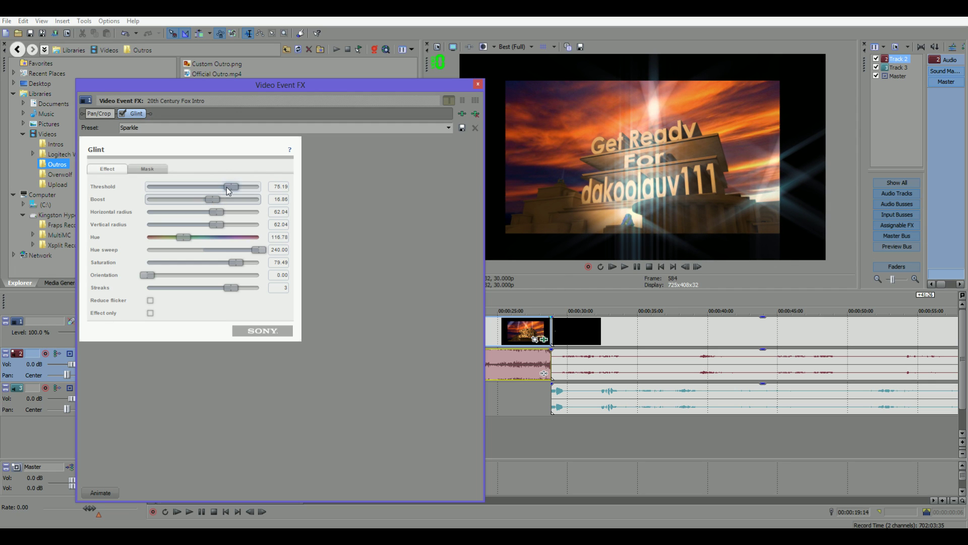
pyautogui.moveTo(228, 187); pyautogui.dragTo(227, 186)
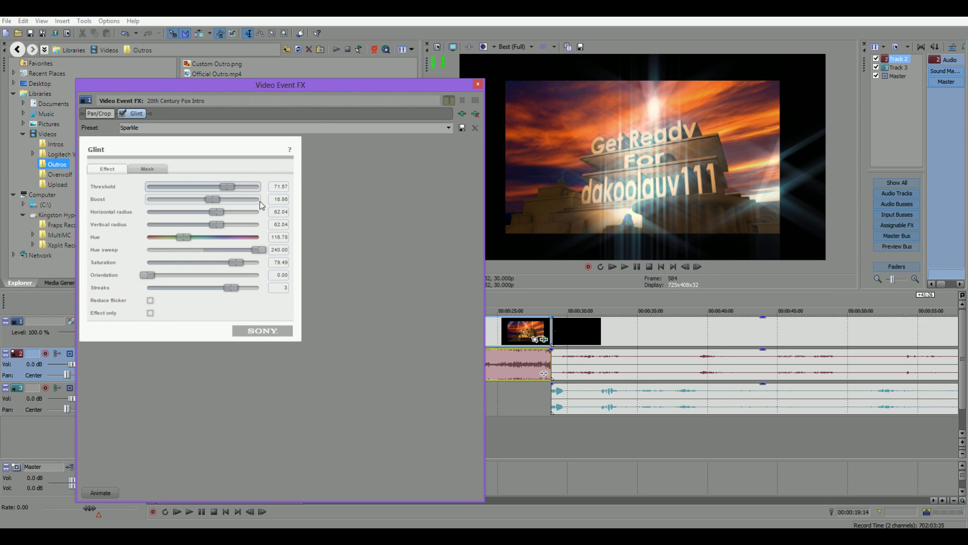
# Move the effect window off the preview, play the second clip from its start at 00:00:08:25, and pause.
pyautogui.moveTo(298, 85); pyautogui.dragTo(689, 319)
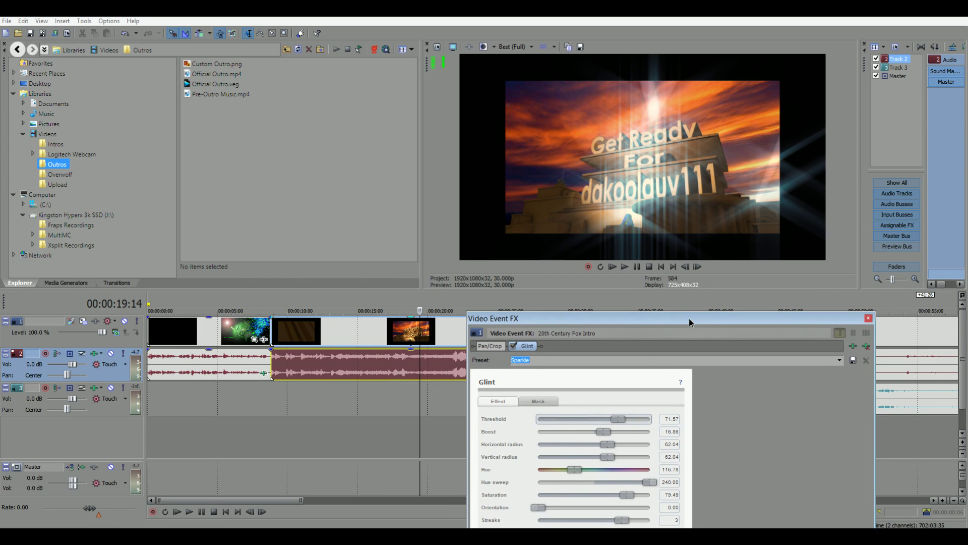
pyautogui.click(271, 298)
pyautogui.press('space')
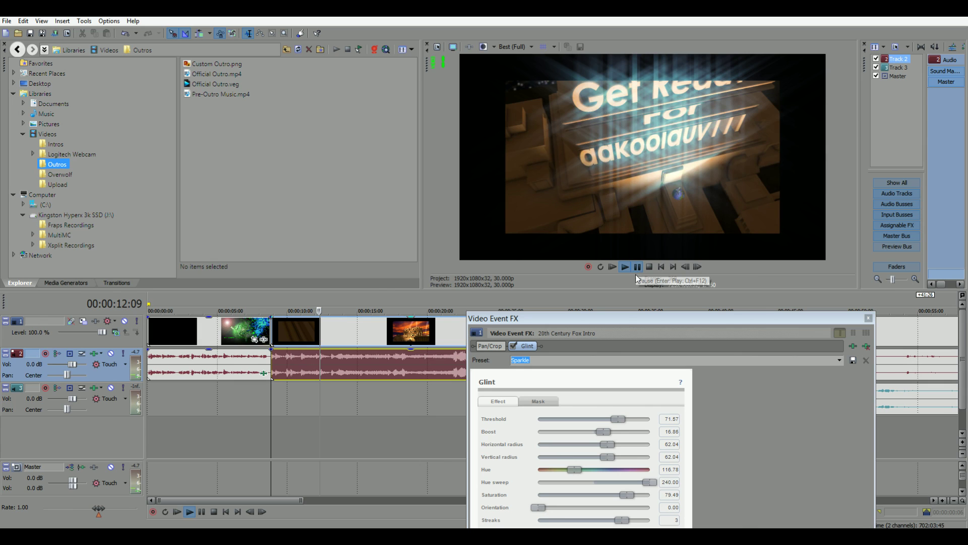
pyautogui.click(635, 275)
# Set the Glint effect's Boost to -17.53, Streaks to 4 and Threshold to 74.74.
pyautogui.moveTo(598, 315); pyautogui.dragTo(247, 116)
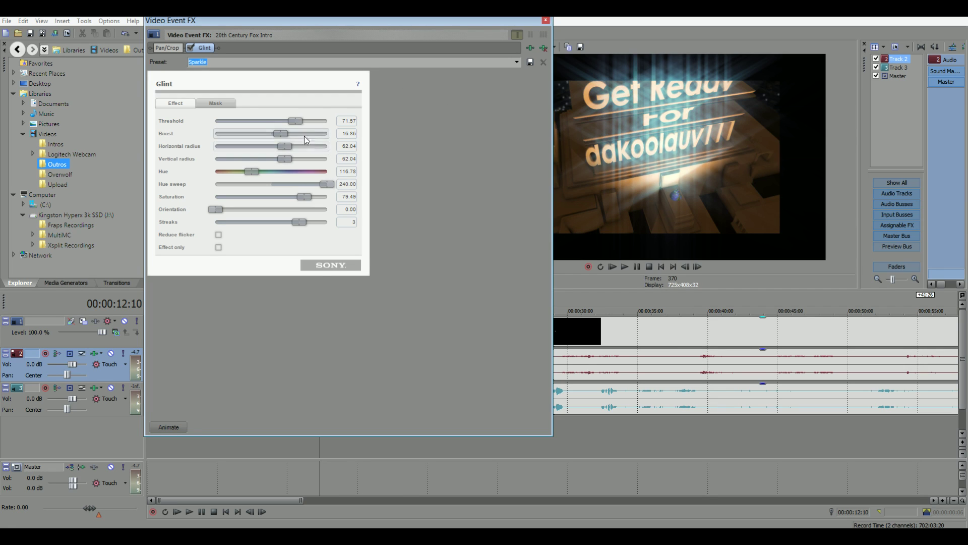
pyautogui.moveTo(286, 136); pyautogui.dragTo(279, 135)
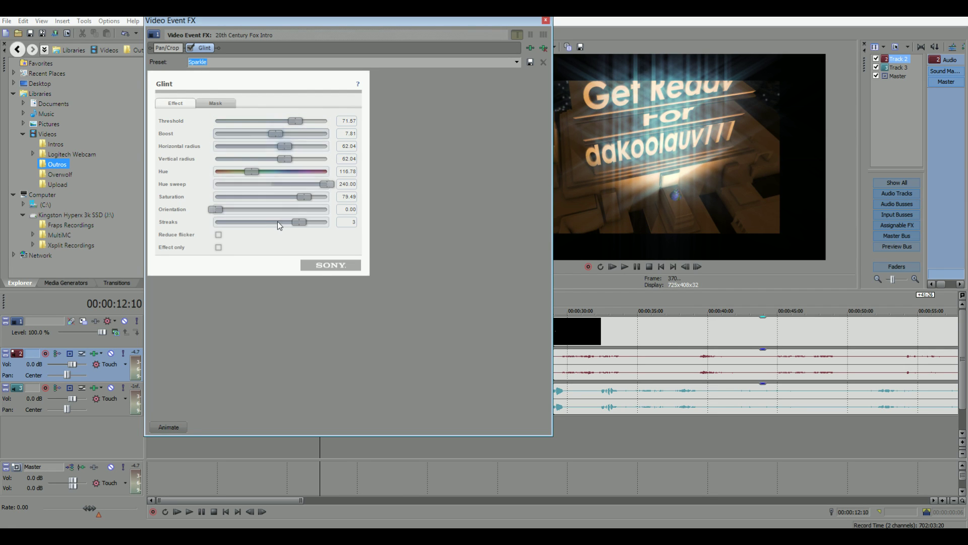
pyautogui.moveTo(297, 222); pyautogui.dragTo(386, 228)
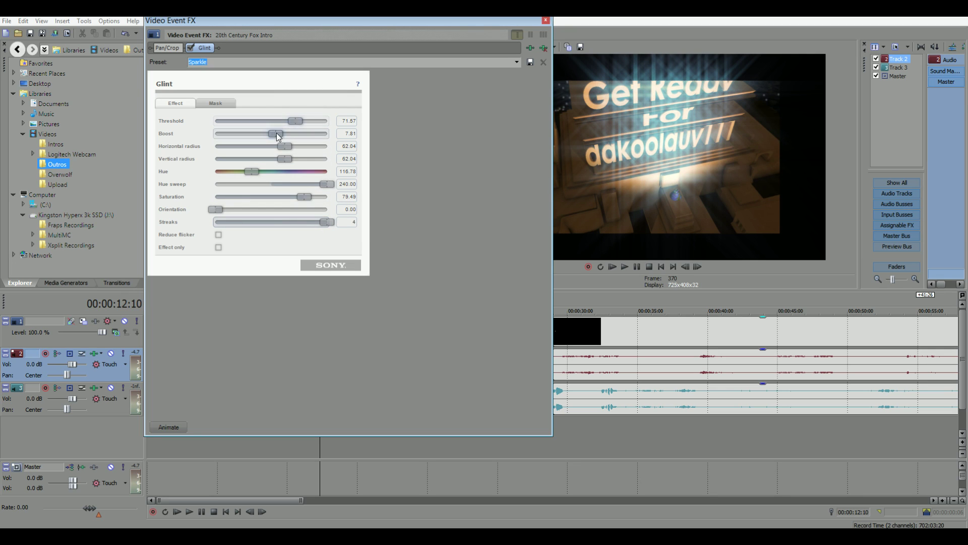
pyautogui.moveTo(276, 132); pyautogui.dragTo(299, 120)
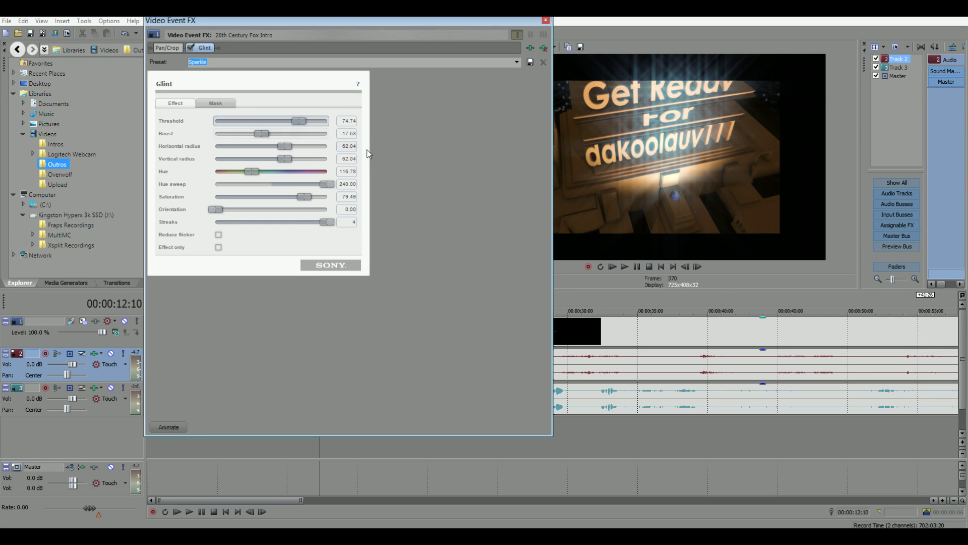
# Look through the video plug-in list without adding another effect, and close the Video Event FX window.
pyautogui.click(531, 47)
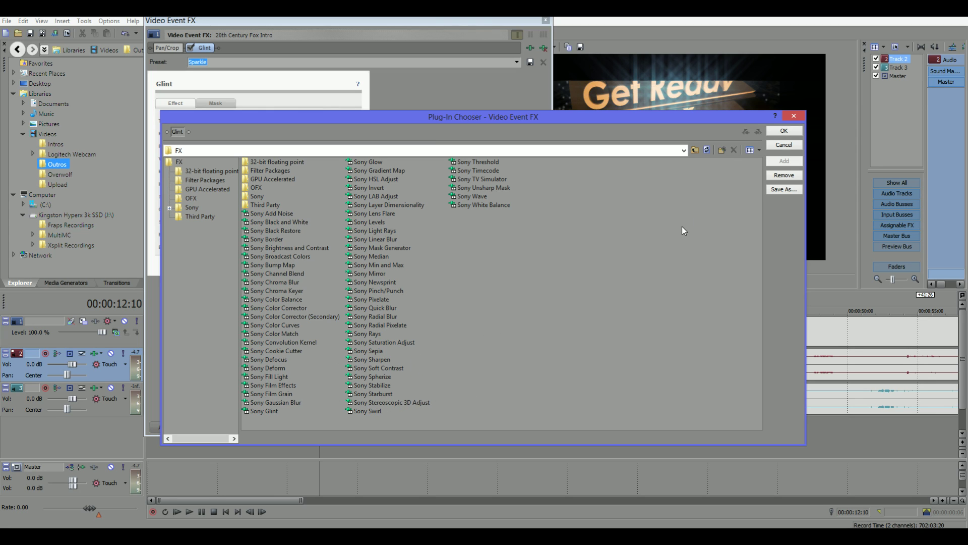
pyautogui.click(775, 132)
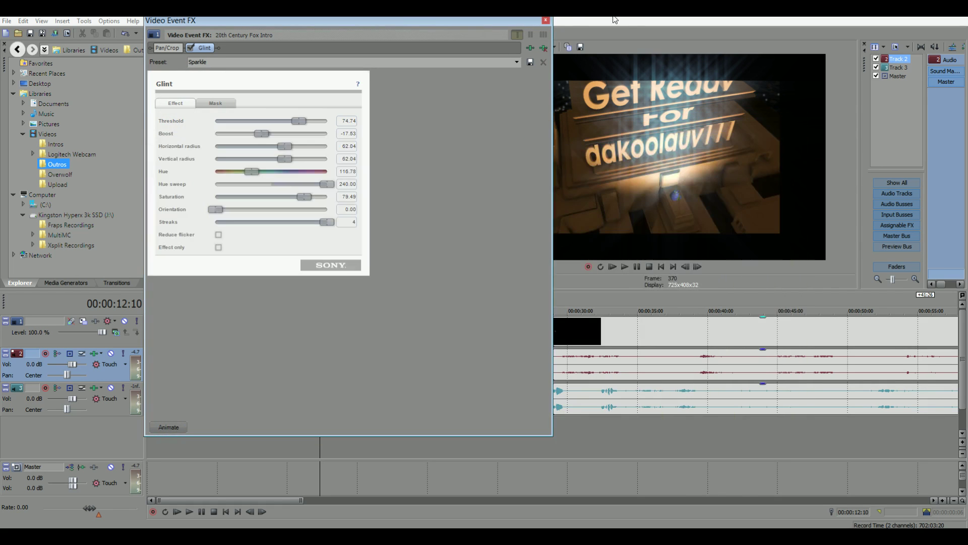
pyautogui.click(545, 20)
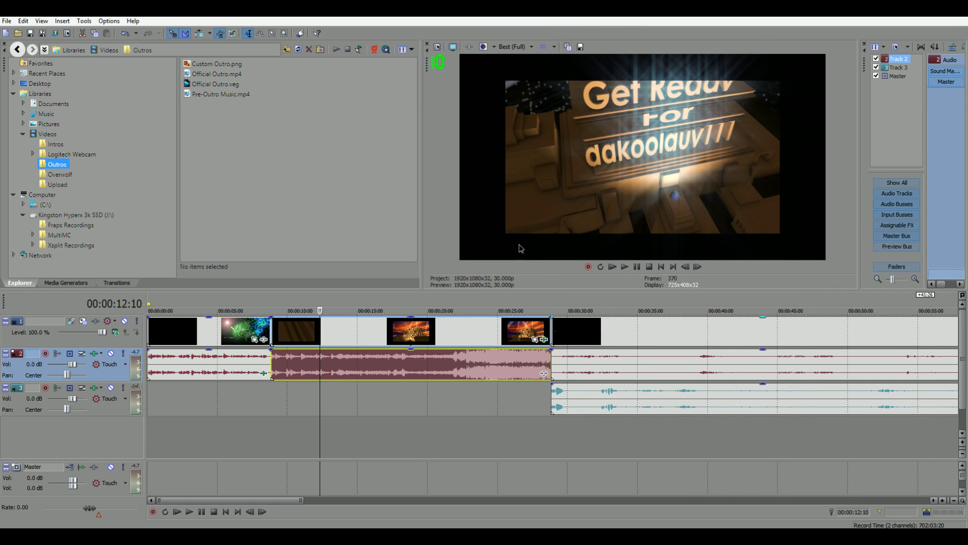
# Check the Glint effect at several points across the second clip and return the playhead near the clip's start.
pyautogui.click(273, 305)
pyautogui.click(350, 297)
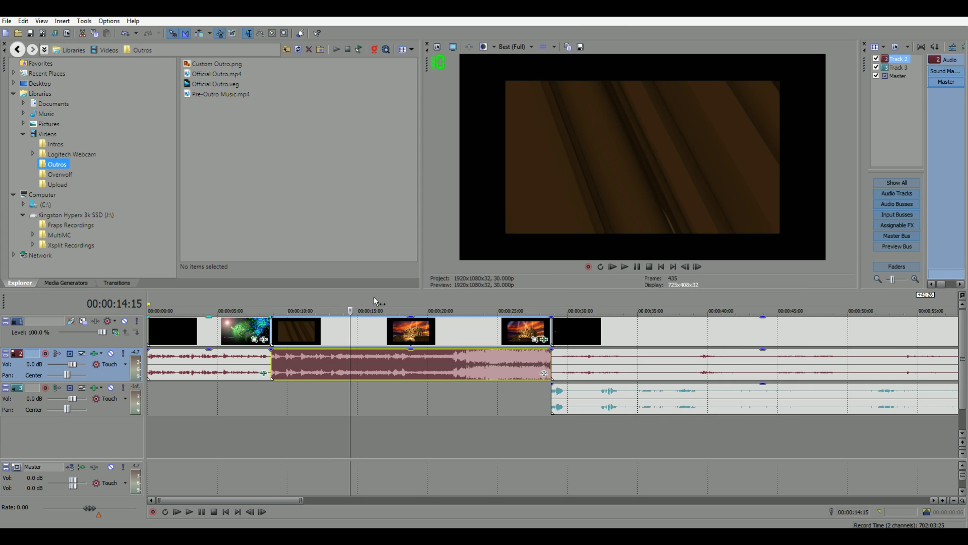
pyautogui.click(418, 295)
pyautogui.click(526, 297)
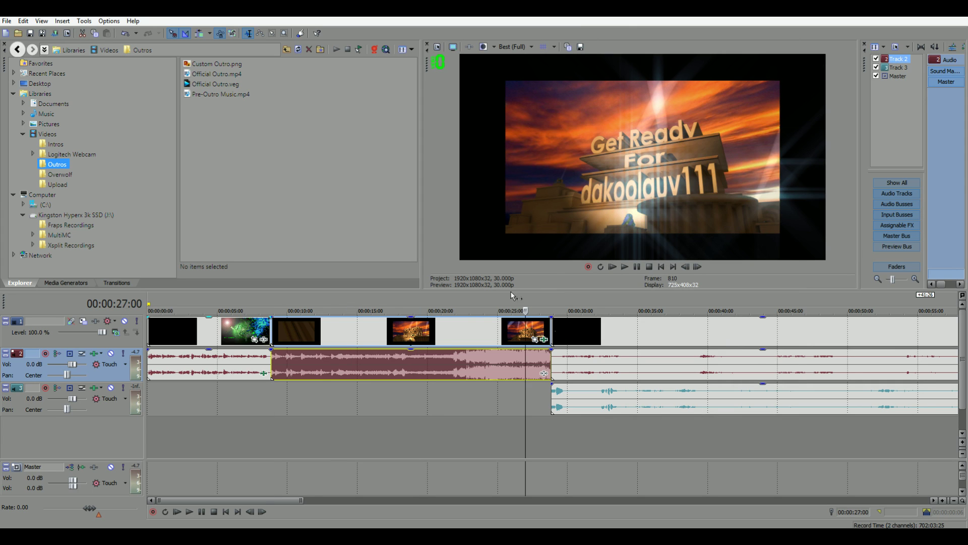
pyautogui.click(277, 296)
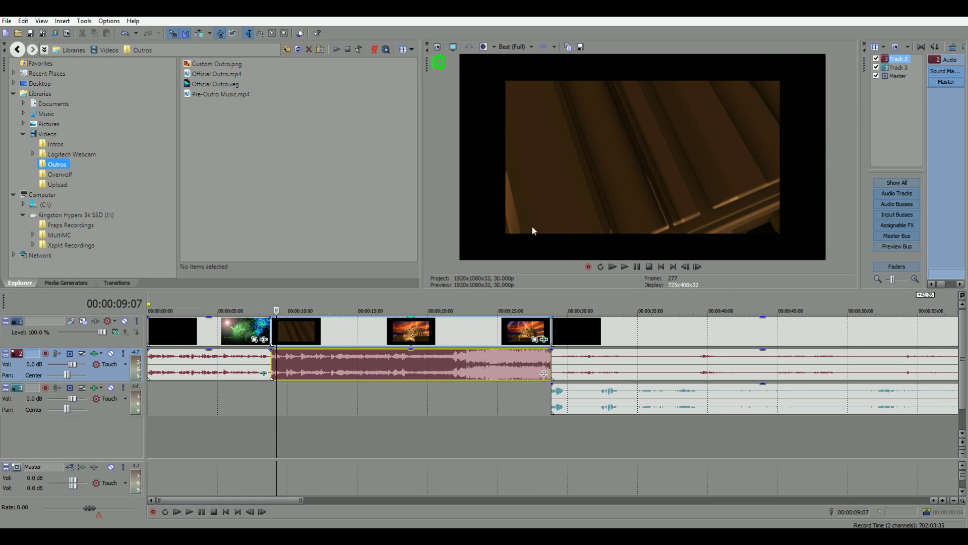
# Open Event Pan/Crop for the second clip, try shifting the crop frame, and undo the shift.
pyautogui.click(535, 339)
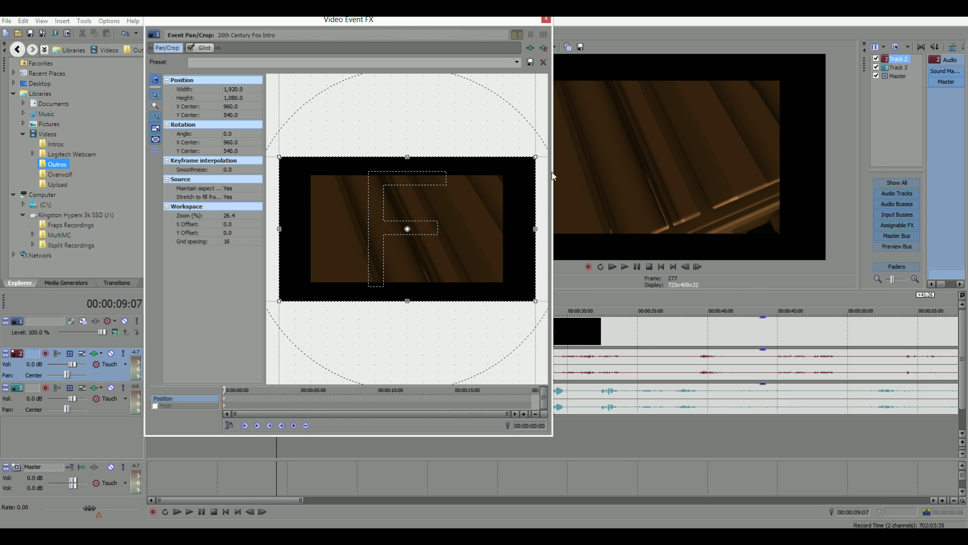
pyautogui.click(546, 19)
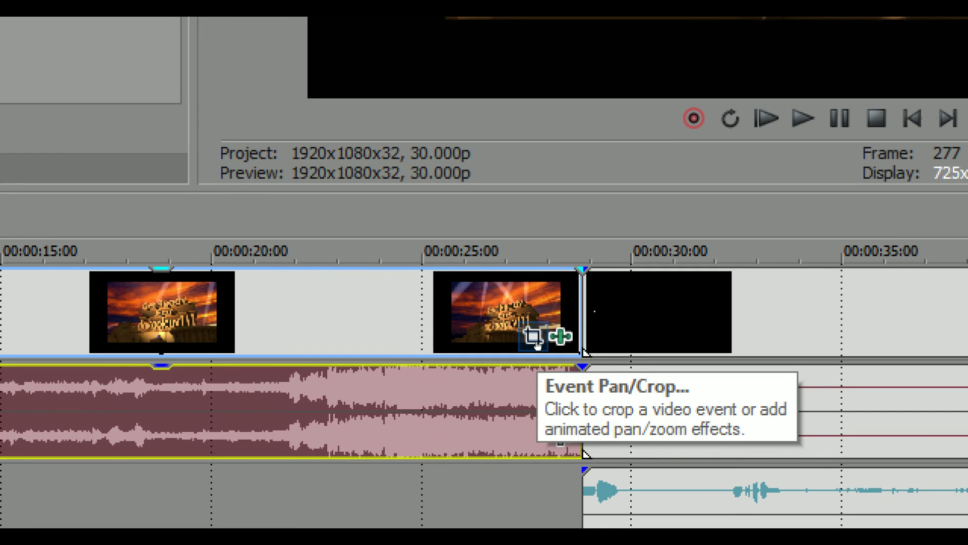
pyautogui.click(535, 339)
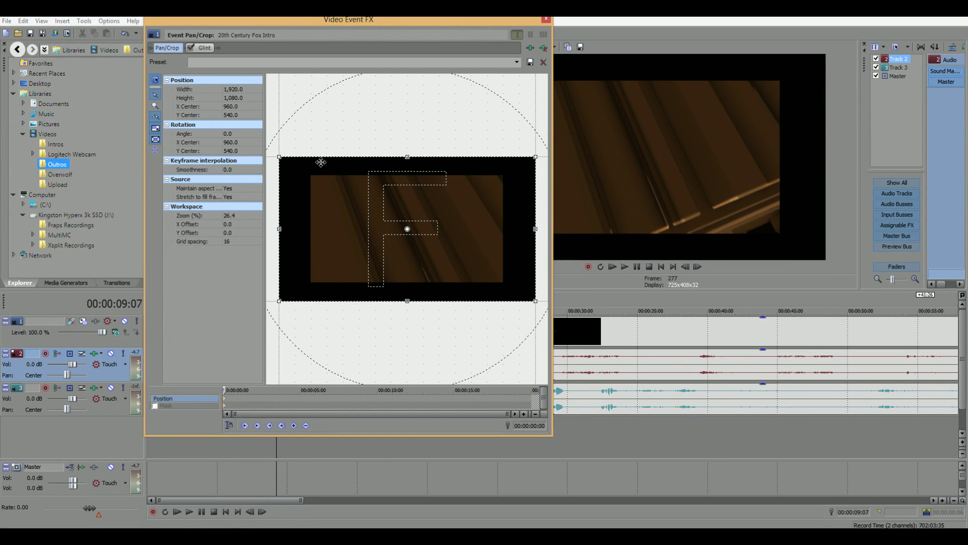
pyautogui.moveTo(430, 251)
pyautogui.mouseDown()
pyautogui.moveTo(413, 227)
pyautogui.moveTo(443, 250)
pyautogui.moveTo(434, 246)
pyautogui.mouseUp()
pyautogui.hotkey('ctrl', 'z')
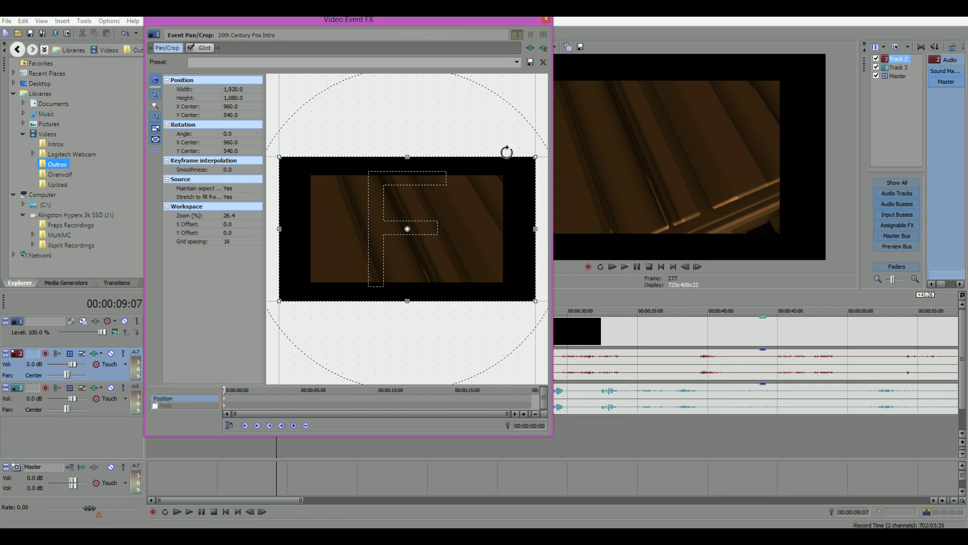
# Shrink the centred crop frame to 1,440 × 810 to remove the black borders, and close the Pan/Crop window.
pyautogui.click(155, 118)
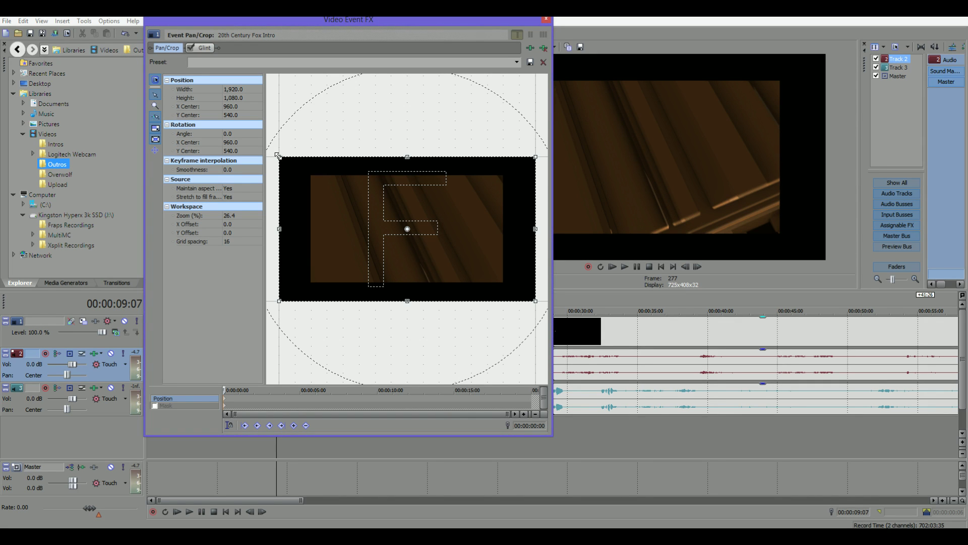
pyautogui.moveTo(277, 155)
pyautogui.mouseDown()
pyautogui.moveTo(299, 168)
pyautogui.moveTo(279, 157)
pyautogui.mouseUp()
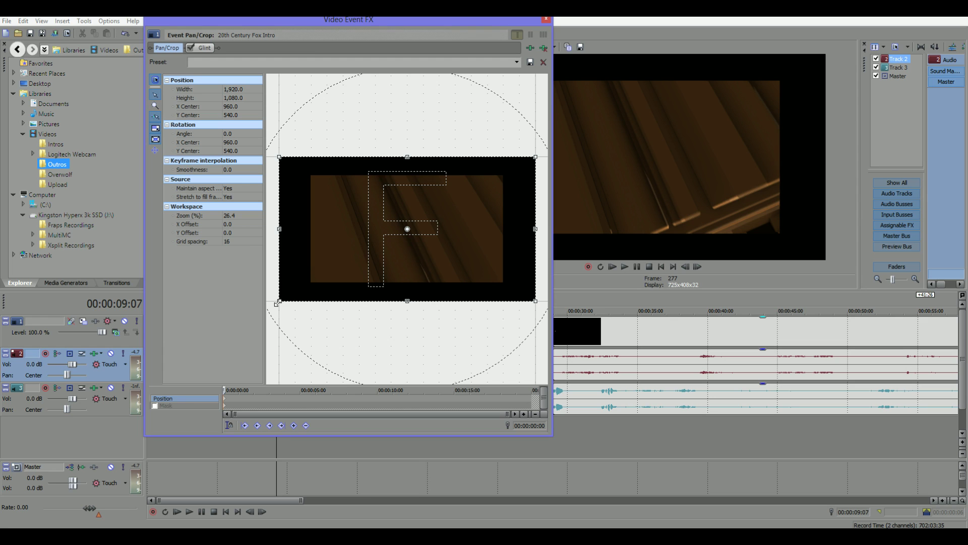
pyautogui.moveTo(278, 303); pyautogui.dragTo(303, 292)
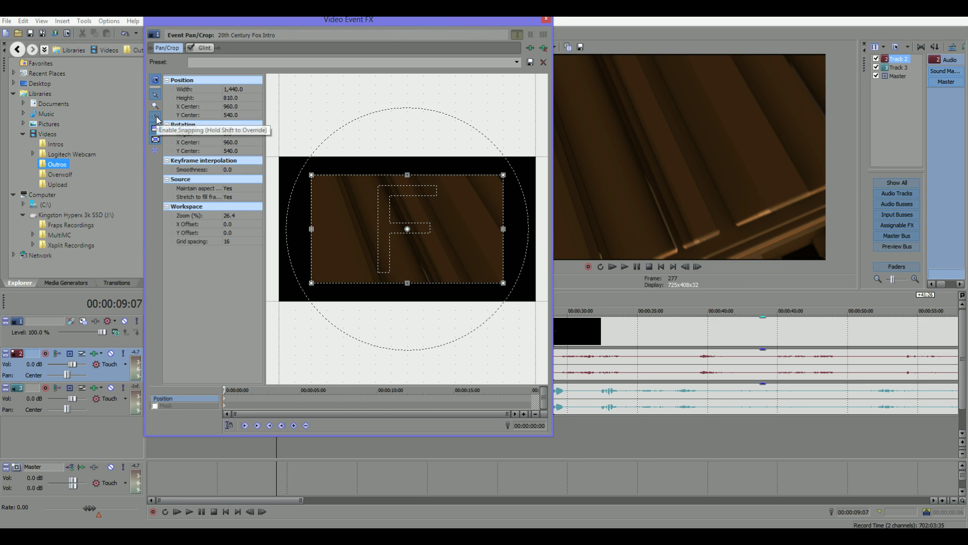
pyautogui.click(546, 19)
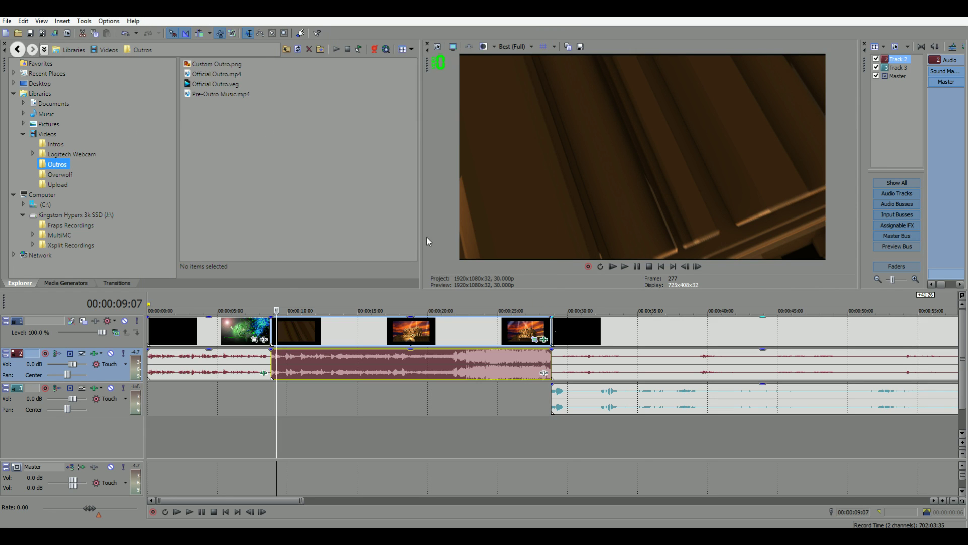
# Play the cropped clip from 00:00:08:25, pause it, and return the playhead to the clip's start.
pyautogui.click(274, 299)
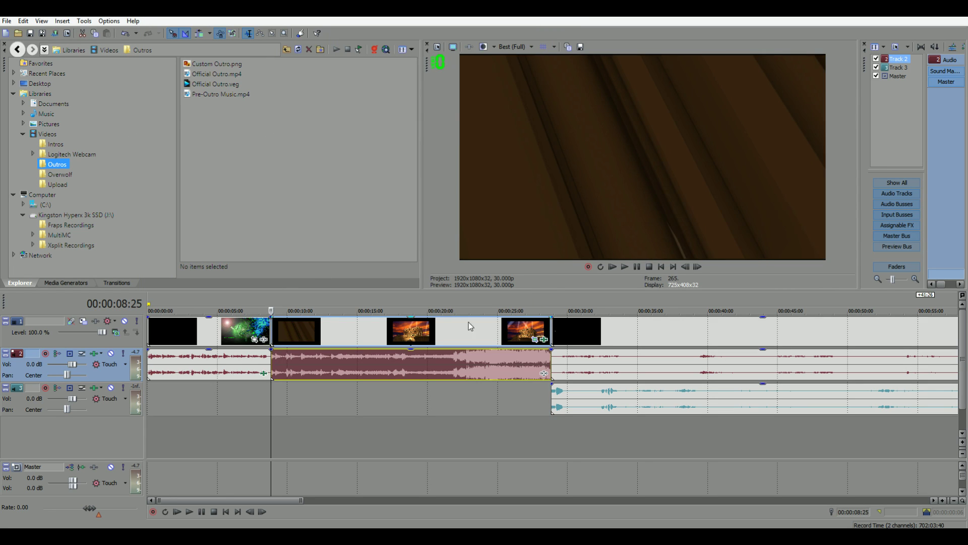
pyautogui.click(625, 267)
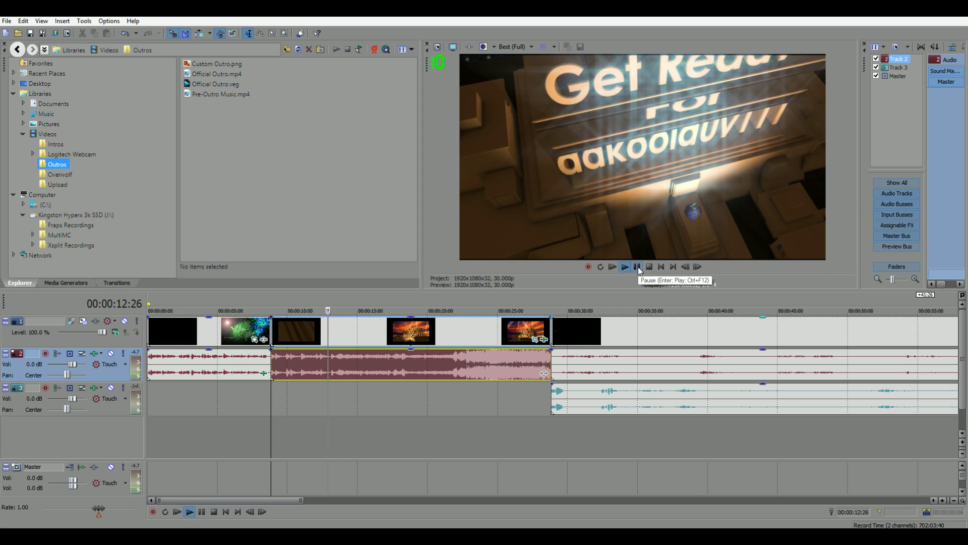
pyautogui.click(638, 267)
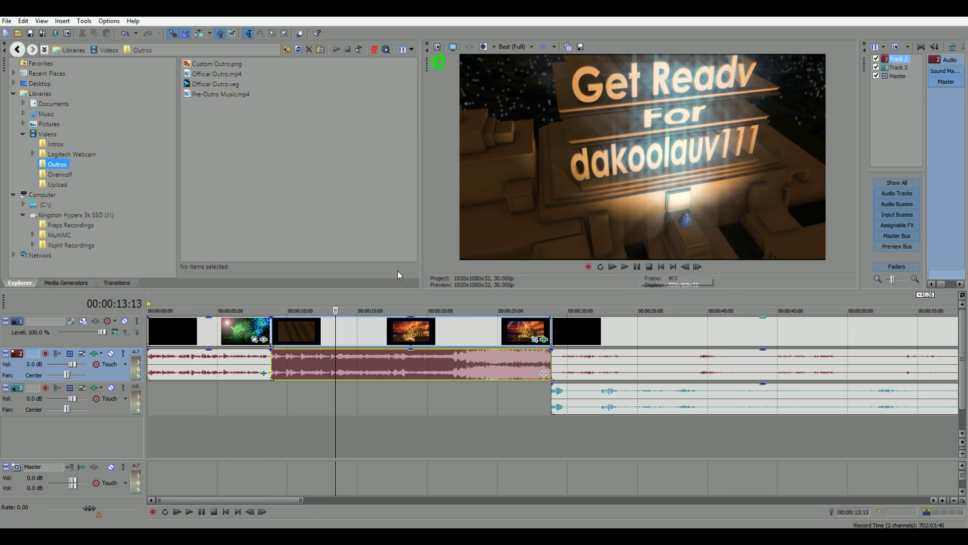
pyautogui.click(274, 306)
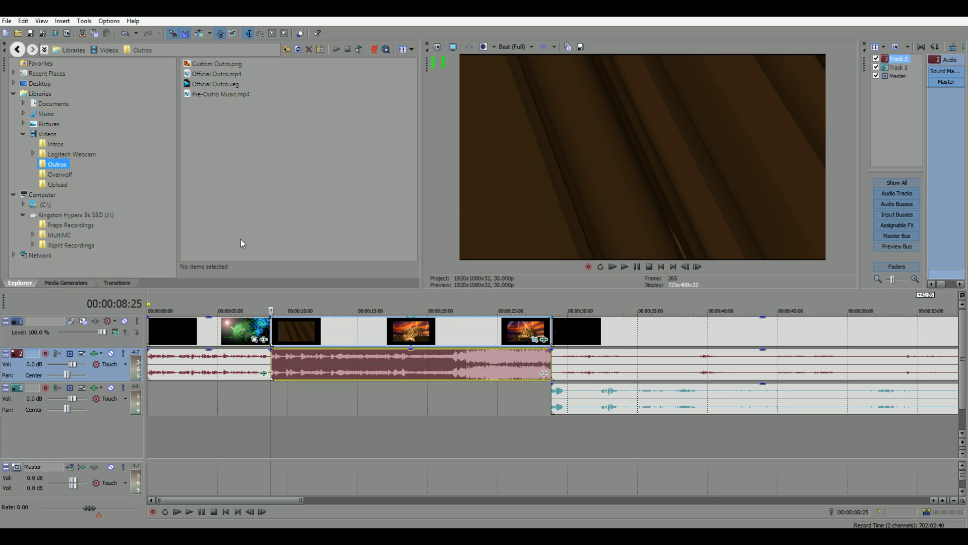
pyautogui.click(126, 284)
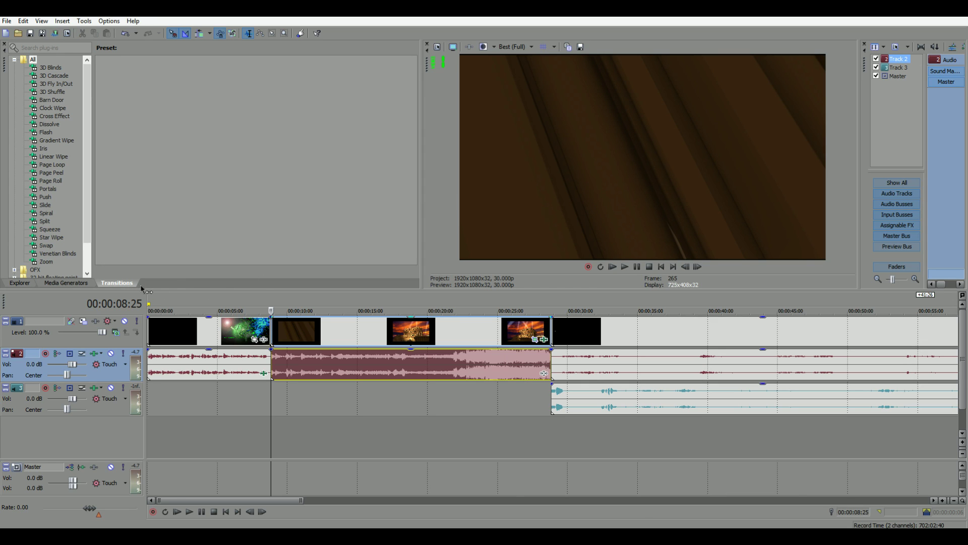
pyautogui.click(23, 283)
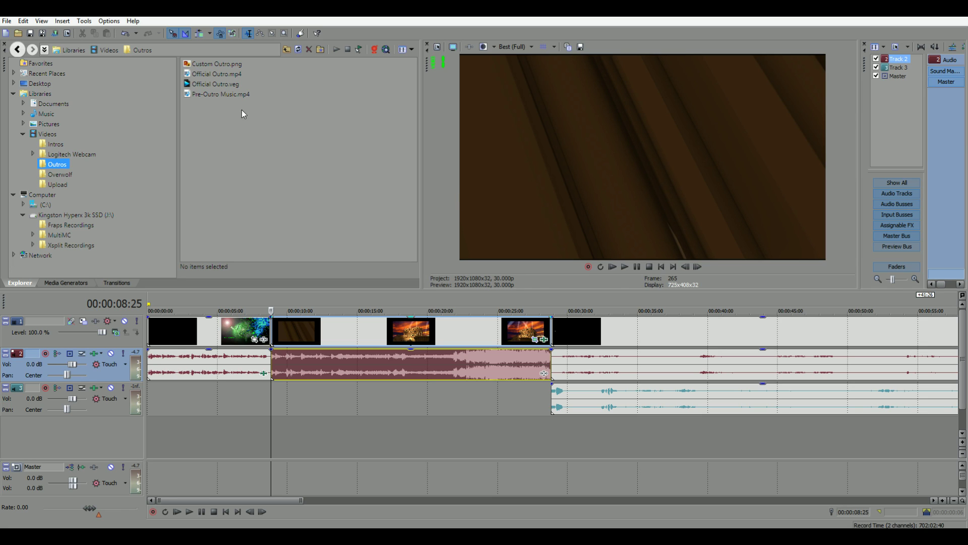
pyautogui.click(209, 96)
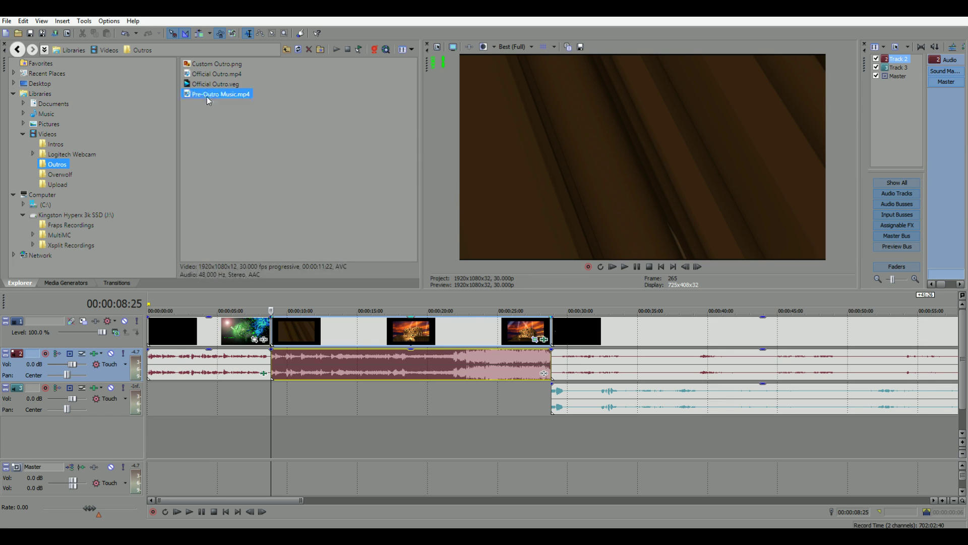
pyautogui.click(214, 104)
pyautogui.click(213, 76)
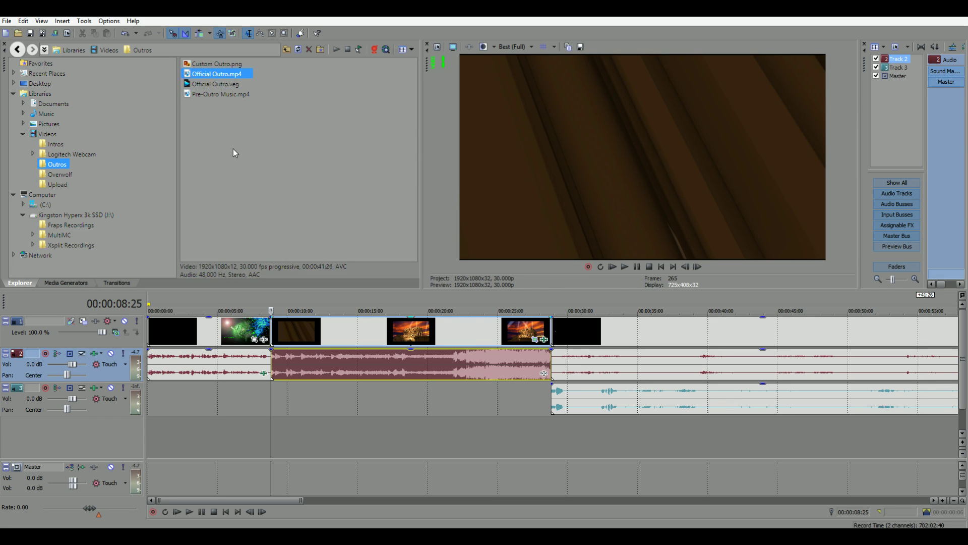
pyautogui.click(233, 150)
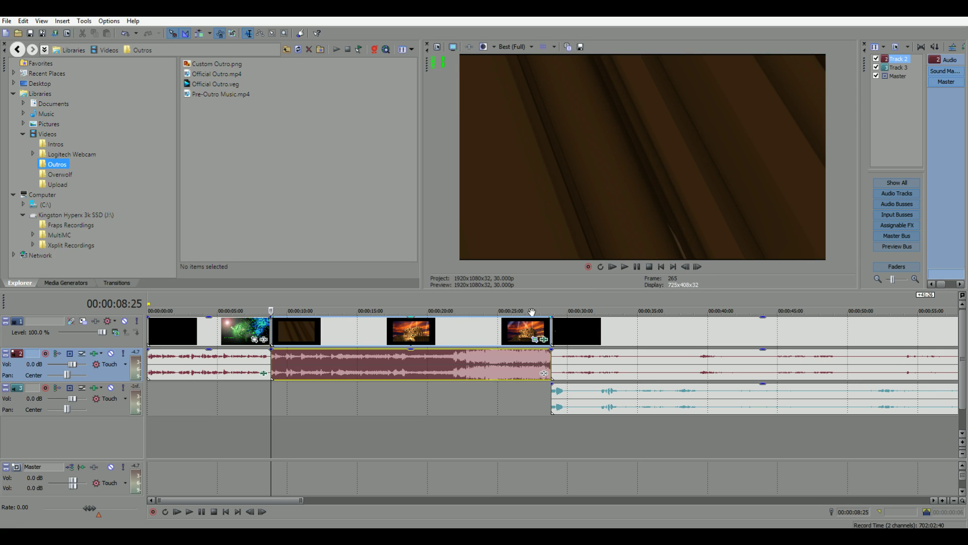
# Add the Sony Rays effect after Glint on the second clip, move the effect window aside, and preview the clip at 00:00:23:03.
pyautogui.click(541, 341)
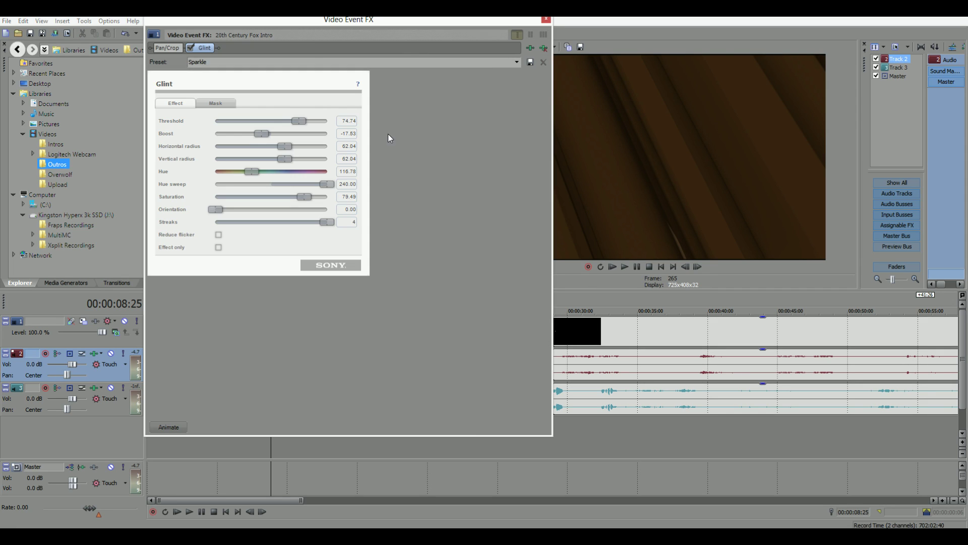
pyautogui.click(531, 49)
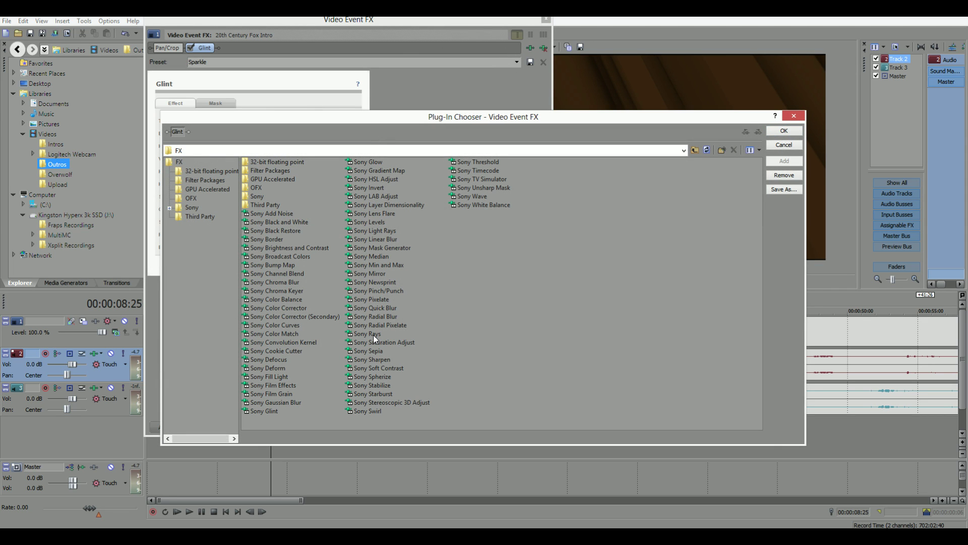
pyautogui.moveTo(373, 335); pyautogui.dragTo(250, 131)
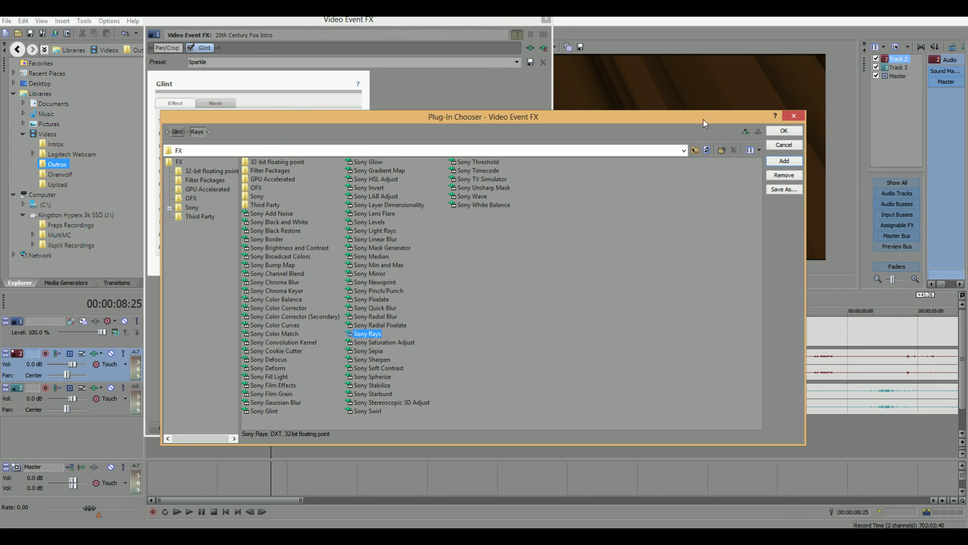
pyautogui.click(784, 131)
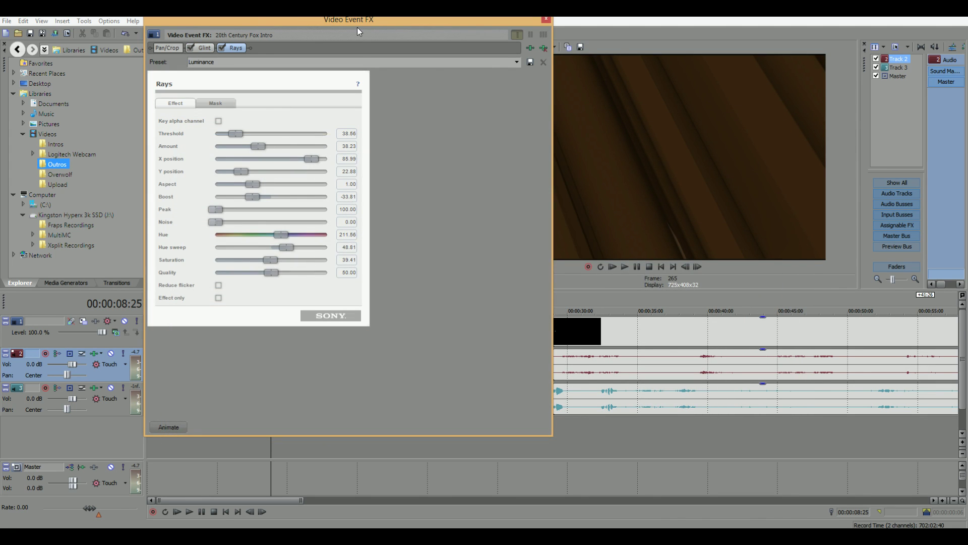
pyautogui.moveTo(366, 23); pyautogui.dragTo(262, 89)
pyautogui.click(471, 298)
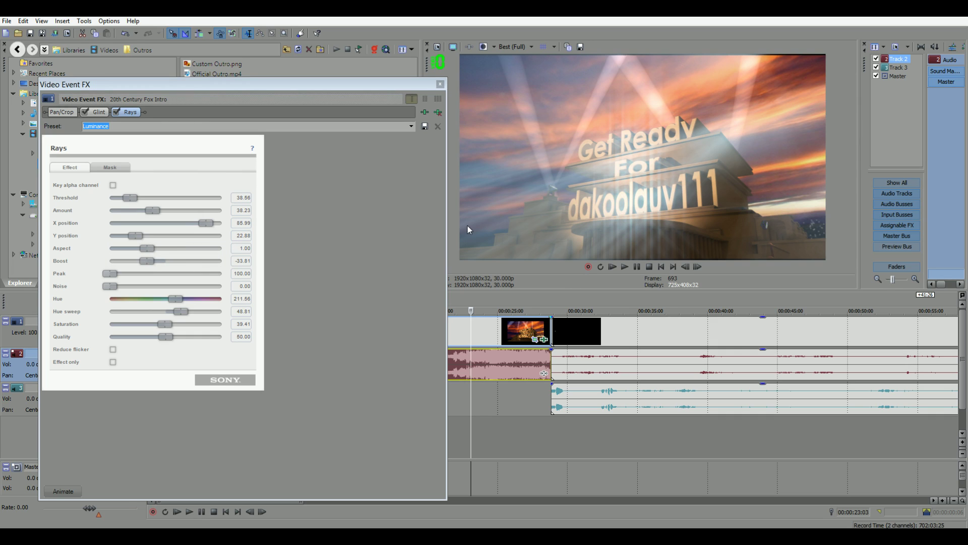
# Try different Threshold and Amount values for the Rays effect, settling on a Threshold of 65.71 and an Amount of 24.66.
pyautogui.moveTo(133, 198); pyautogui.dragTo(138, 198)
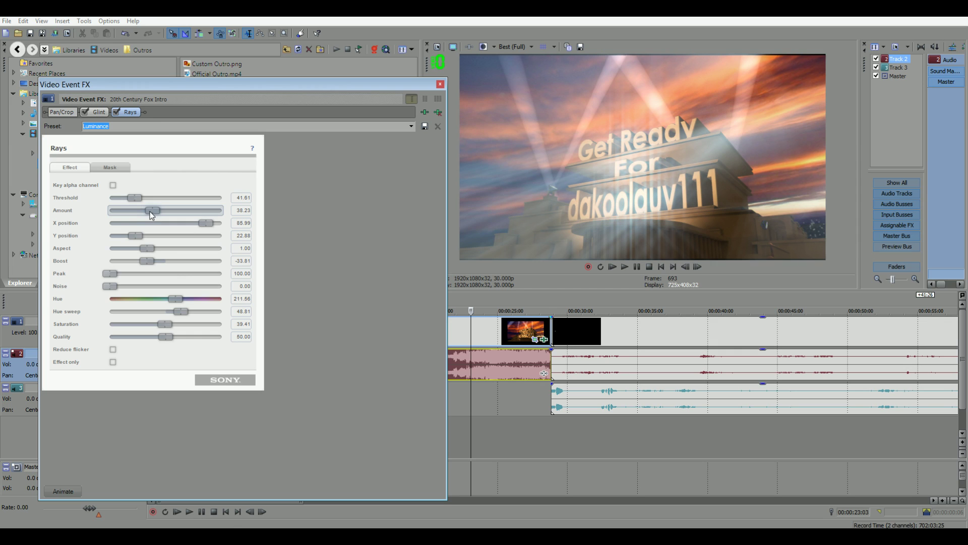
pyautogui.moveTo(152, 211); pyautogui.dragTo(106, 218)
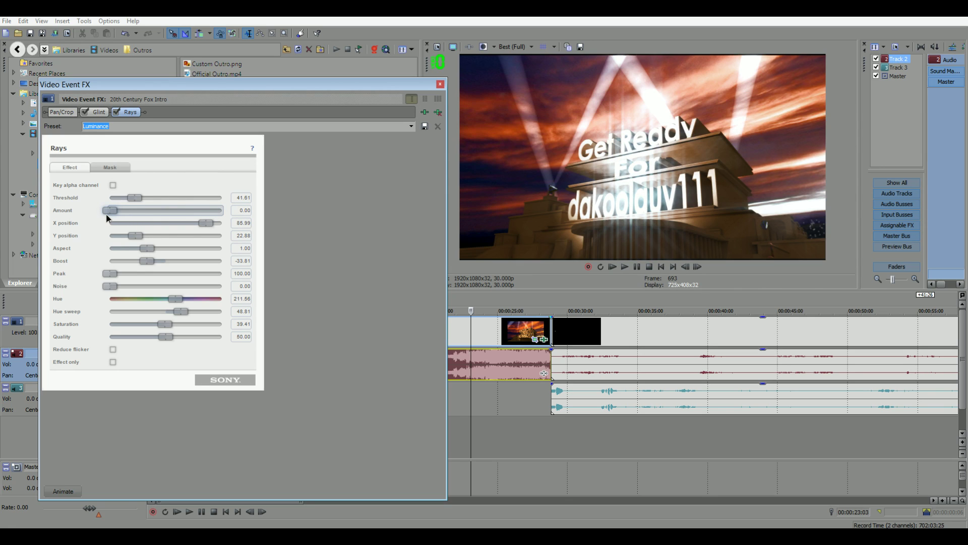
pyautogui.moveTo(114, 216); pyautogui.dragTo(115, 220)
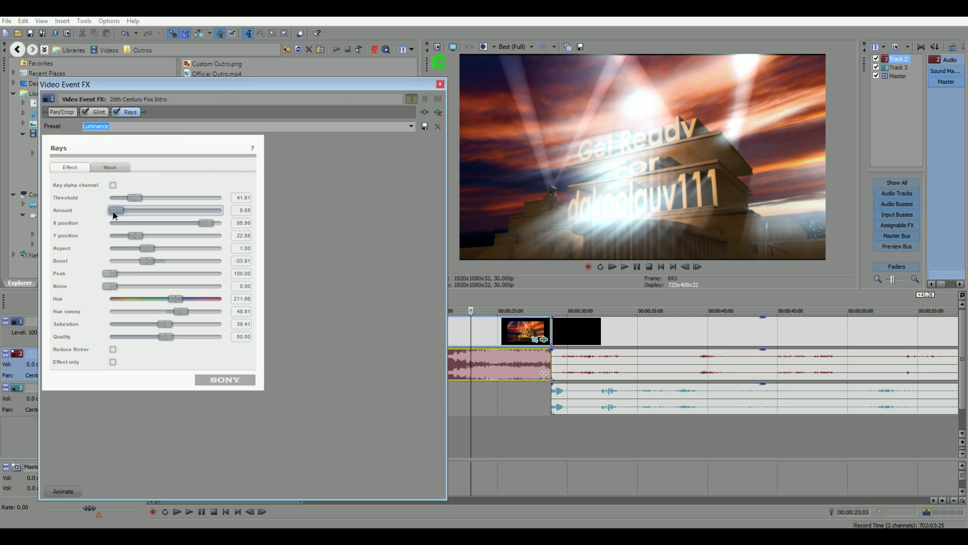
pyautogui.moveTo(112, 215); pyautogui.dragTo(110, 215)
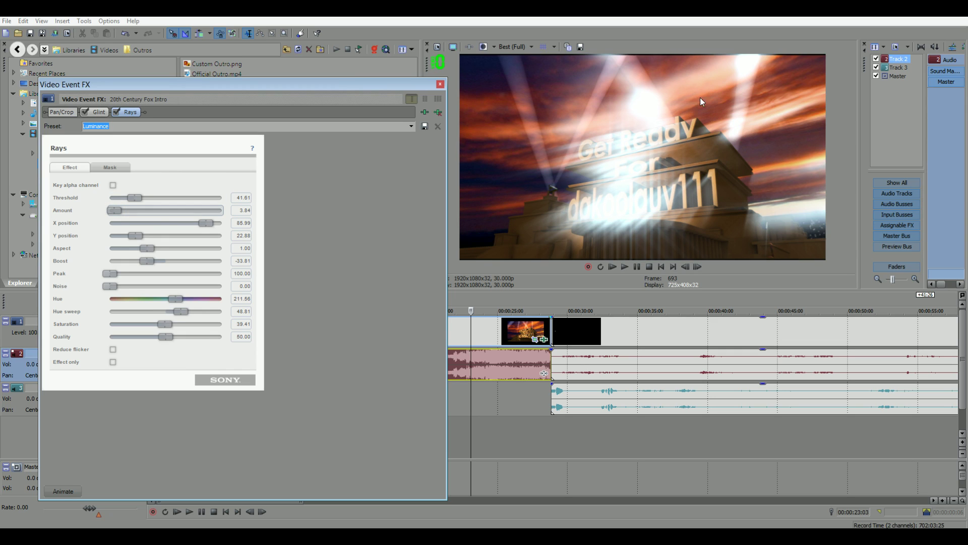
pyautogui.moveTo(114, 211); pyautogui.dragTo(162, 214)
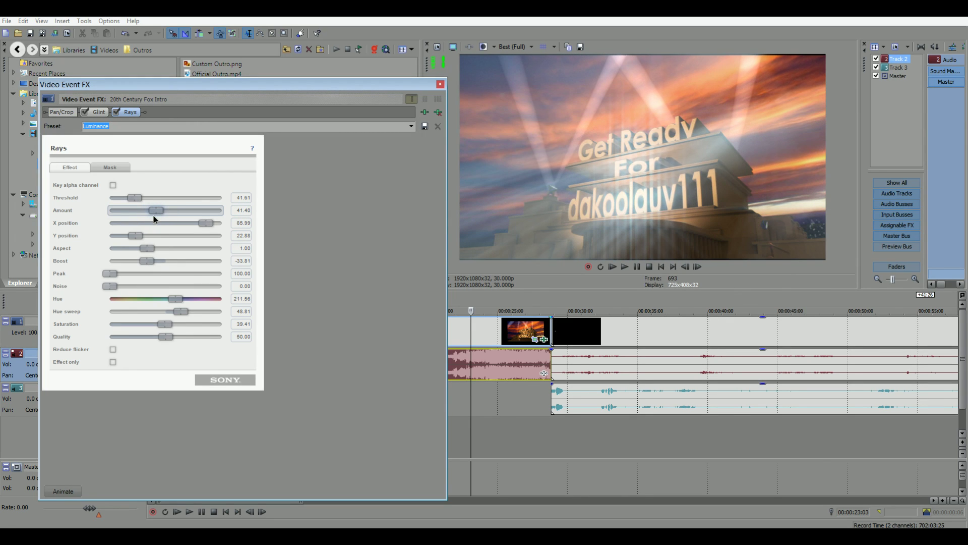
pyautogui.moveTo(153, 215); pyautogui.dragTo(138, 216)
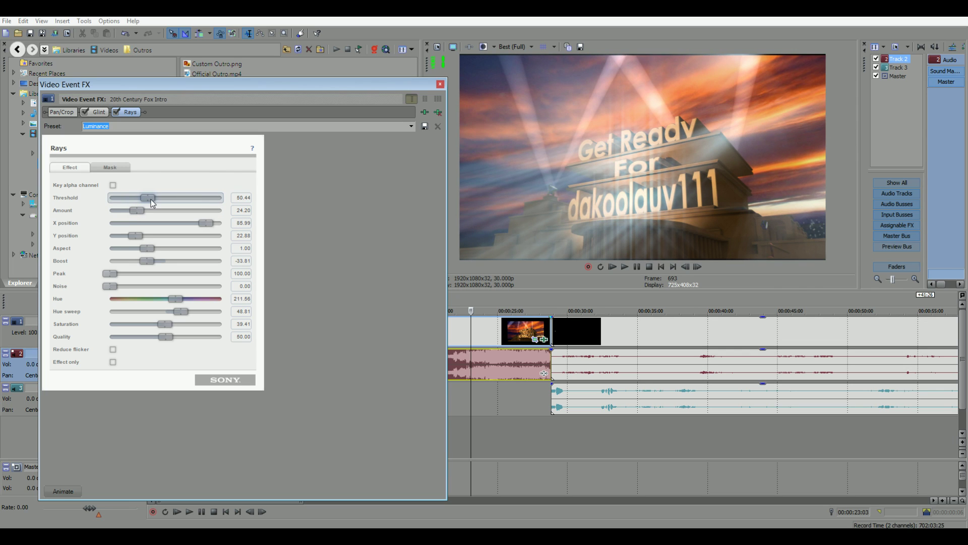
pyautogui.moveTo(151, 200); pyautogui.dragTo(169, 201)
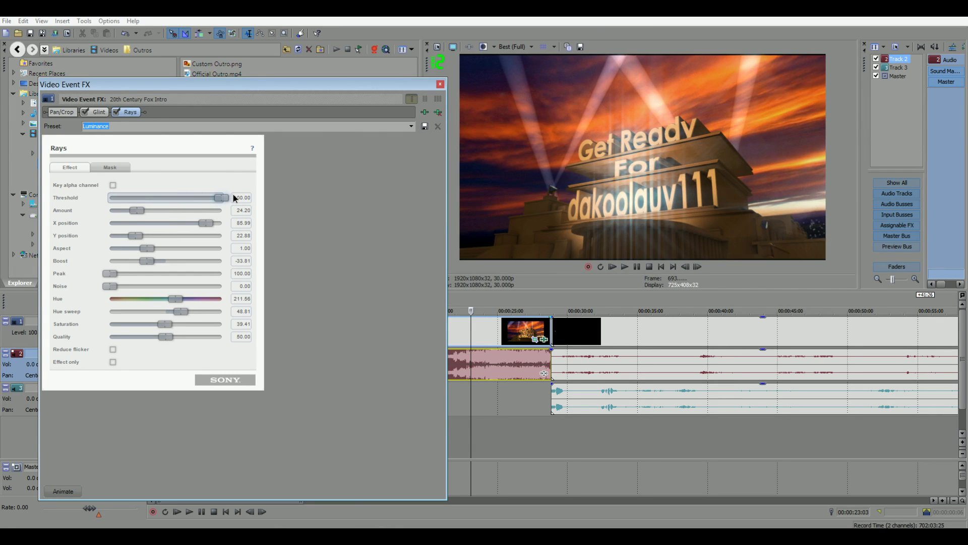
pyautogui.moveTo(234, 197); pyautogui.dragTo(184, 199)
pyautogui.moveTo(183, 201); pyautogui.dragTo(172, 201)
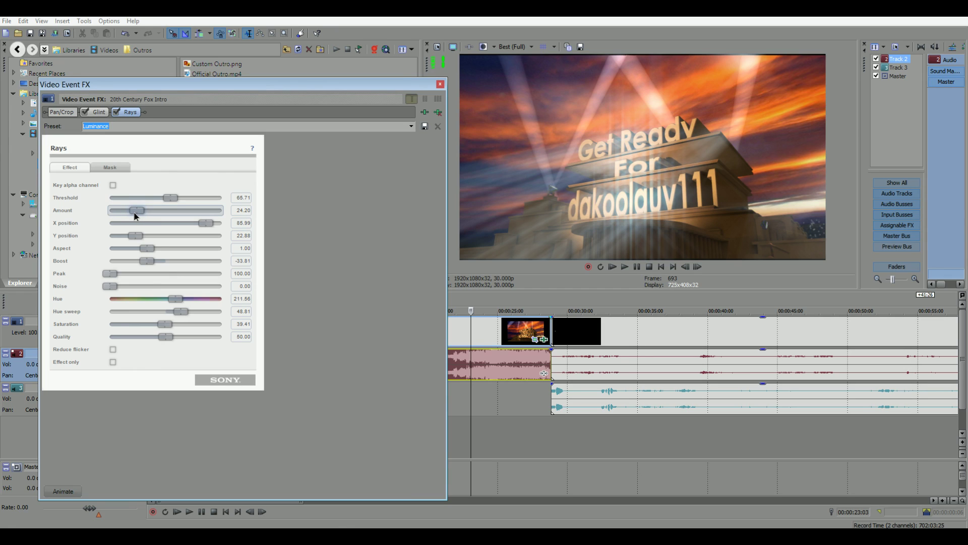
pyautogui.moveTo(133, 212); pyautogui.dragTo(132, 213)
pyautogui.moveTo(134, 210); pyautogui.dragTo(138, 210)
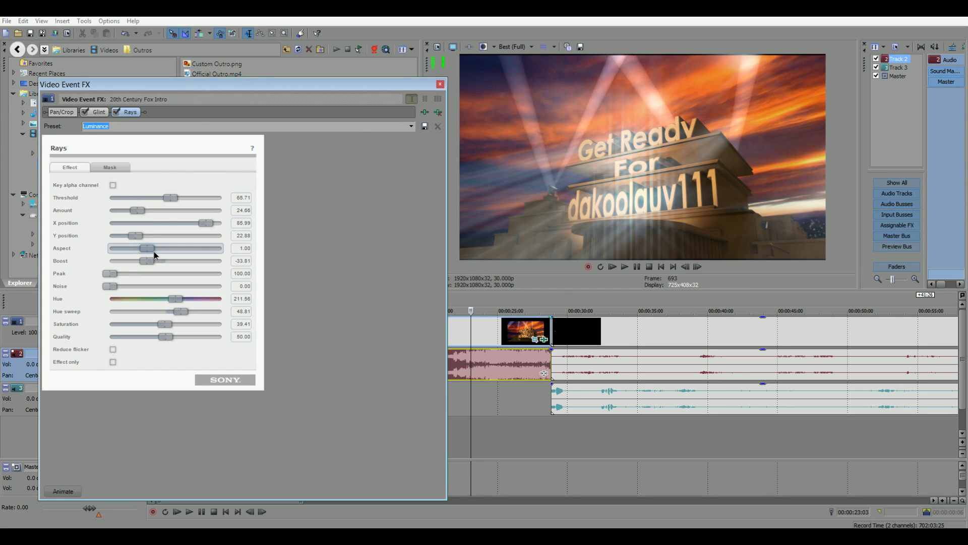
# Set the Rays Aspect to 1.02, Boost to -4.86, Peak to 136.20, Noise to 7.24 and Quality to 100, and close the effect window.
pyautogui.moveTo(161, 252)
pyautogui.mouseDown()
pyautogui.moveTo(221, 254)
pyautogui.moveTo(107, 254)
pyautogui.moveTo(149, 250)
pyautogui.mouseUp()
pyautogui.moveTo(143, 261)
pyautogui.mouseDown()
pyautogui.moveTo(216, 265)
pyautogui.moveTo(116, 267)
pyautogui.moveTo(157, 269)
pyautogui.mouseUp()
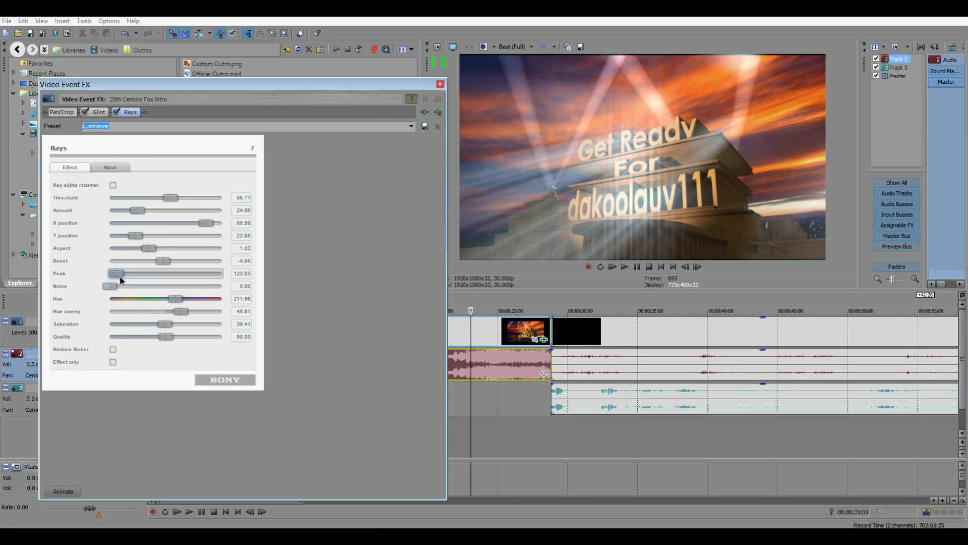
pyautogui.moveTo(110, 286); pyautogui.dragTo(162, 293)
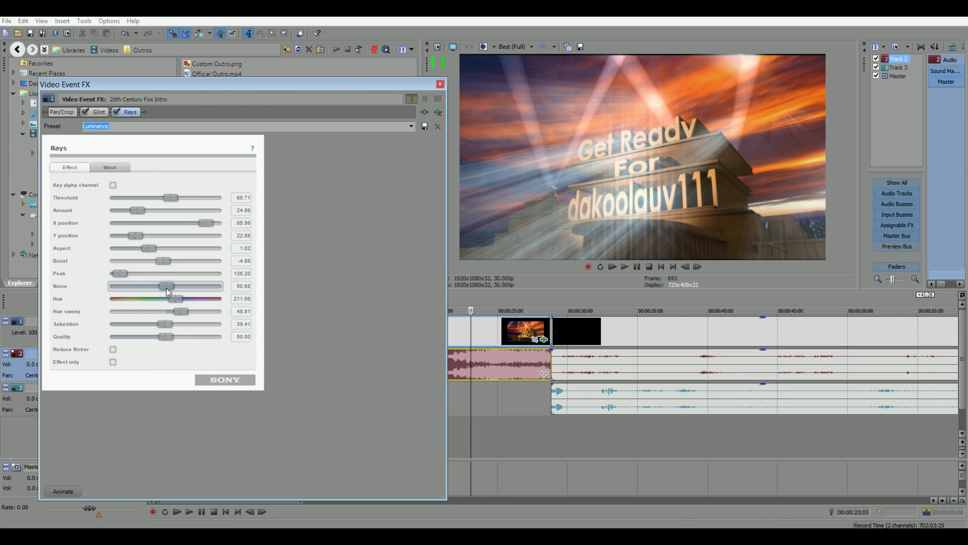
pyautogui.moveTo(166, 289); pyautogui.dragTo(122, 288)
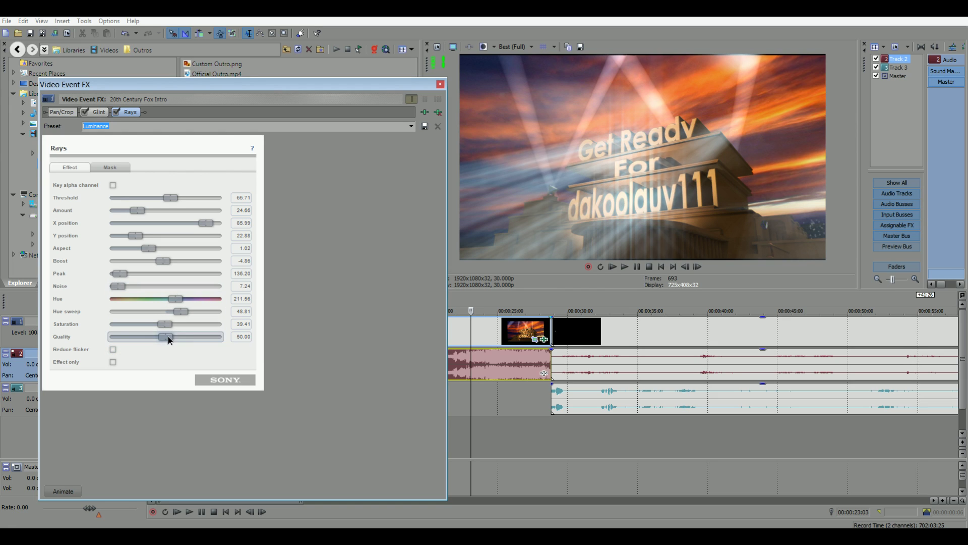
pyautogui.moveTo(168, 336); pyautogui.dragTo(298, 366)
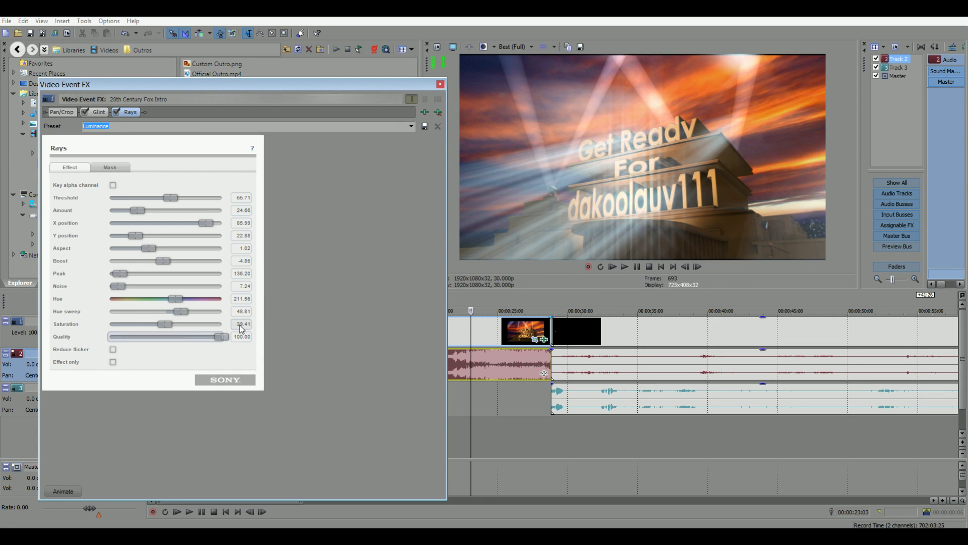
pyautogui.click(441, 84)
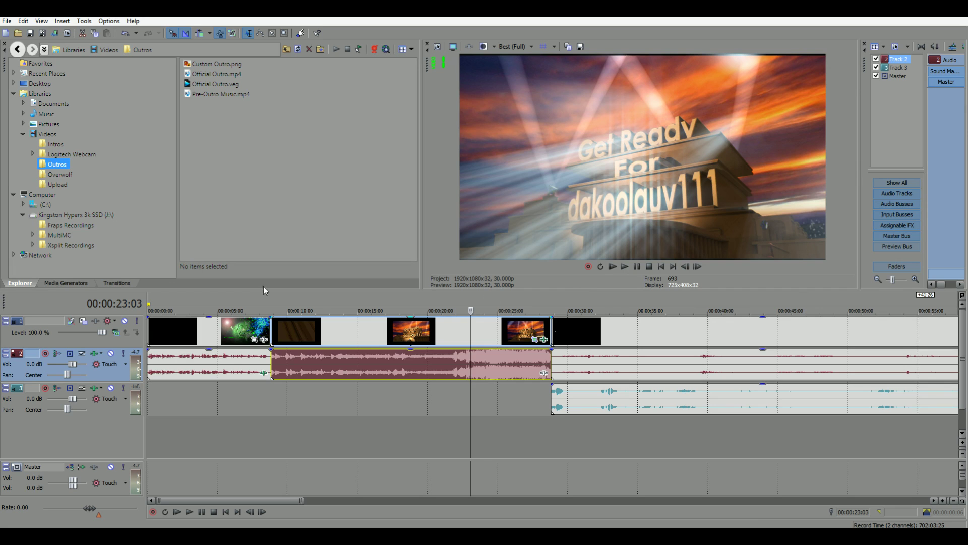
# Play the gameplay clip from its start at 00:00:28:25 and pause it at 00:00:32:00.
pyautogui.scroll(-6, 565, 384)
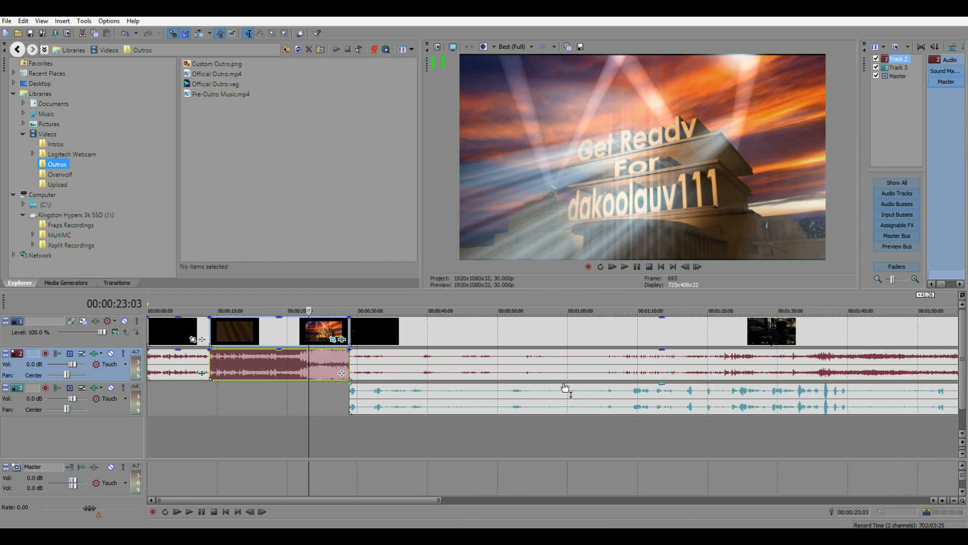
pyautogui.scroll(2, 589, 376)
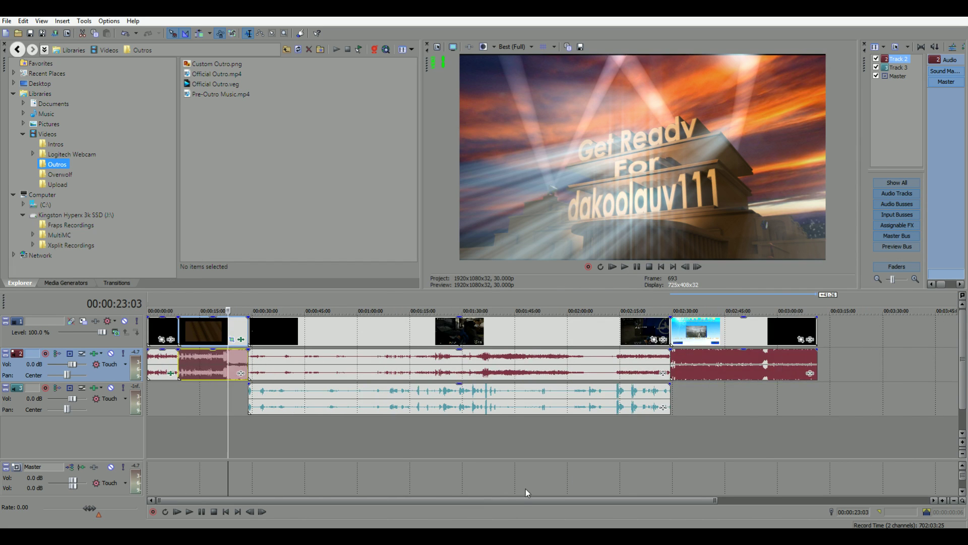
pyautogui.moveTo(513, 499); pyautogui.dragTo(542, 500)
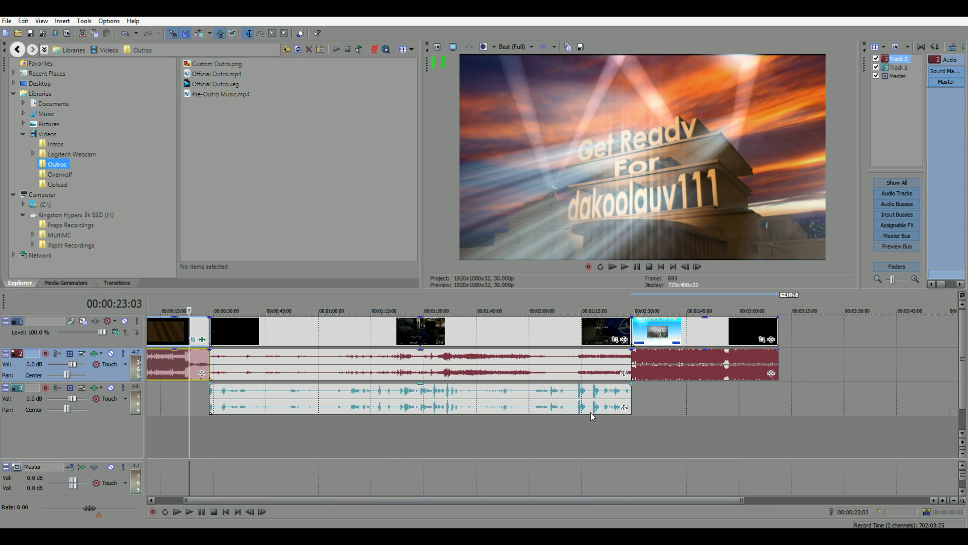
pyautogui.click(212, 304)
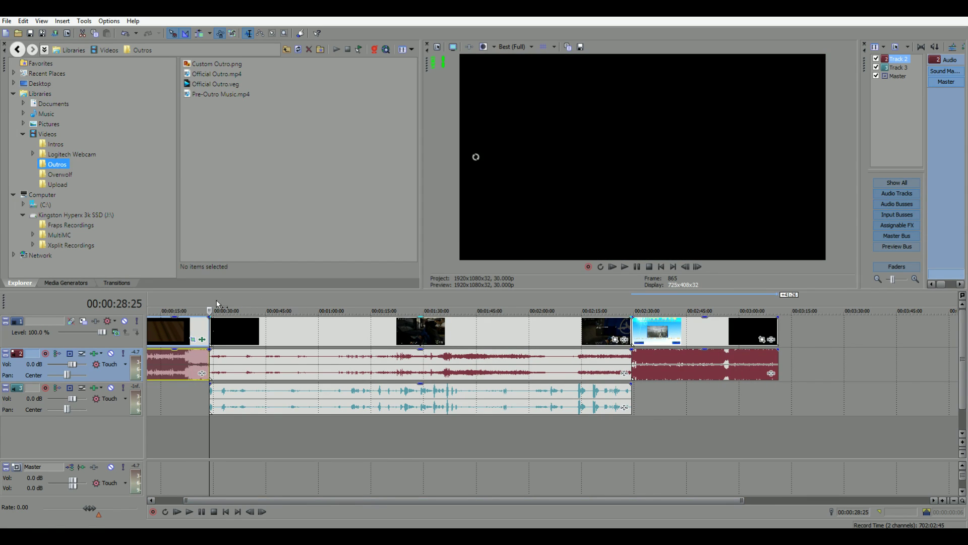
pyautogui.click(624, 268)
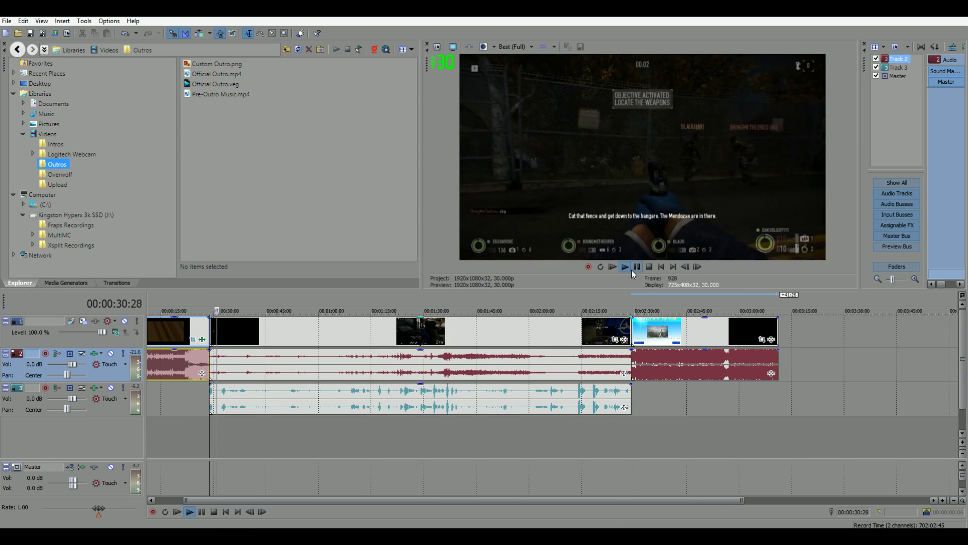
pyautogui.click(636, 269)
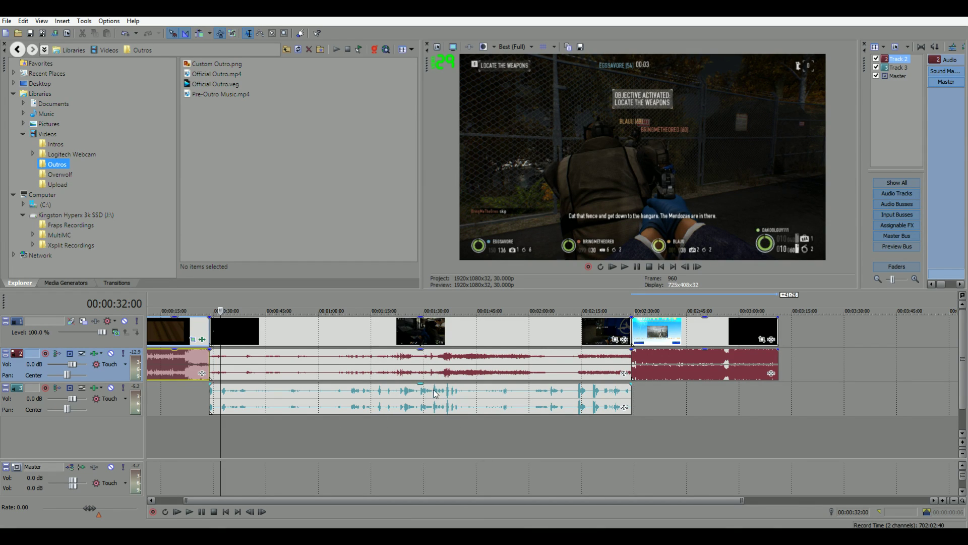
# Select the gameplay clip's Track 3 audio and check the third payday2_win32_release recording in the Fraps Recordings folder.
pyautogui.click(461, 401)
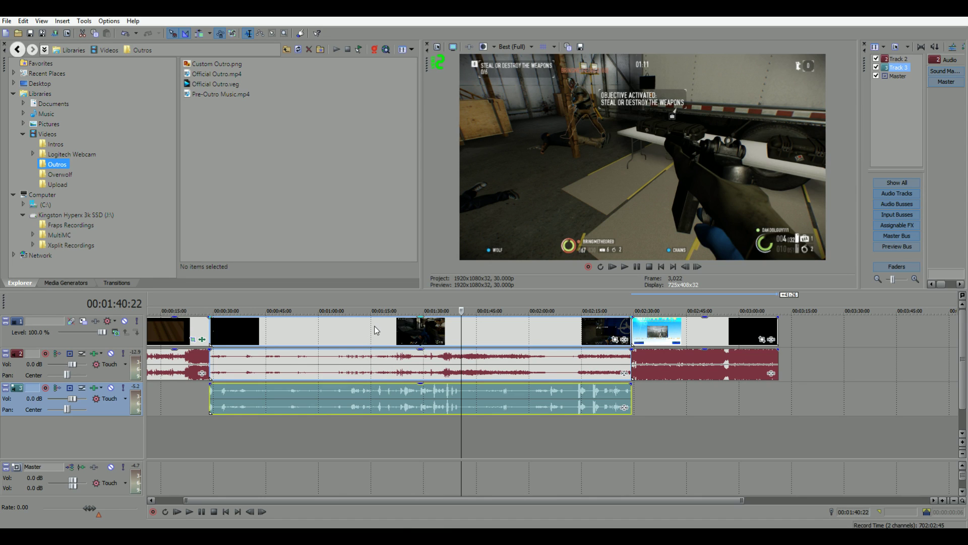
pyautogui.click(79, 224)
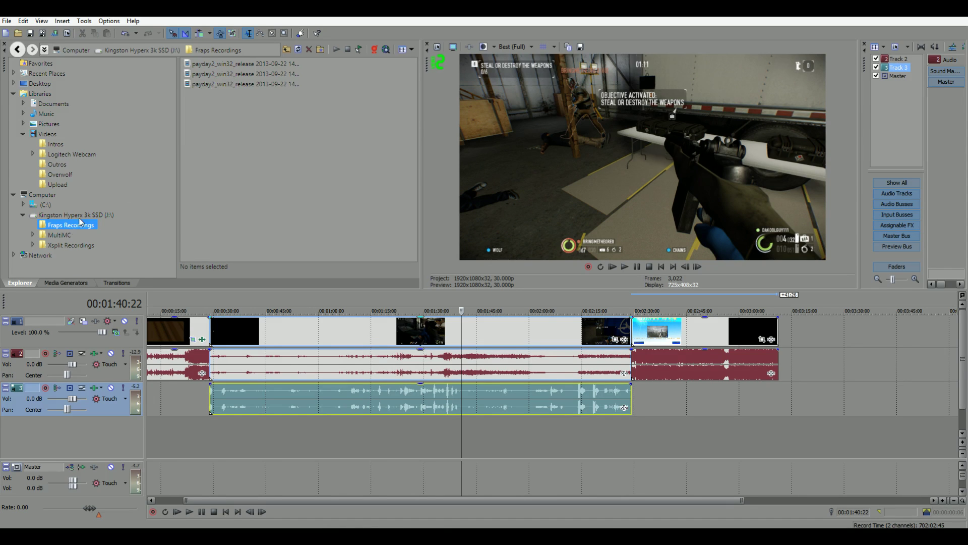
pyautogui.click(229, 82)
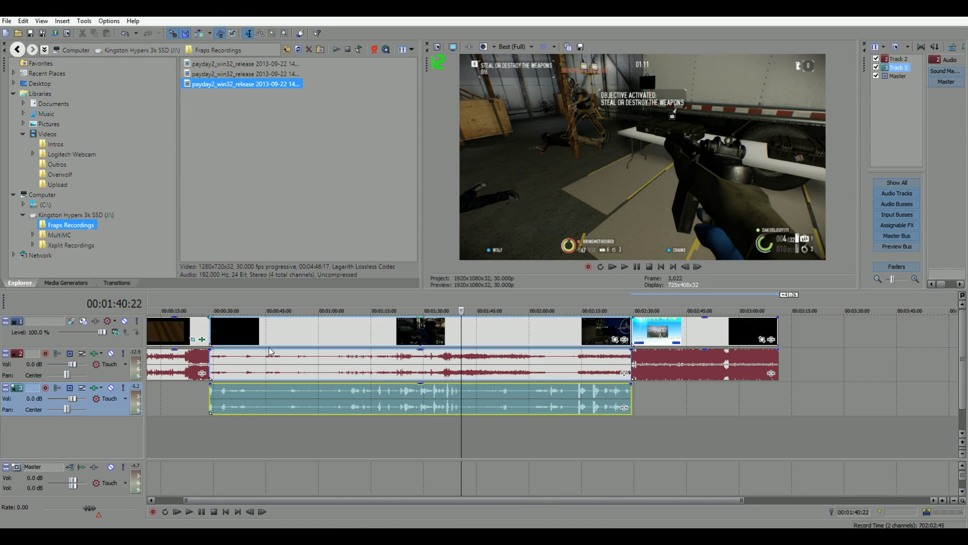
# Lower the gain of the gameplay clip's Track 2 audio event to silence, and select its Track 3 audio event.
pyautogui.click(286, 320)
pyautogui.click(303, 359)
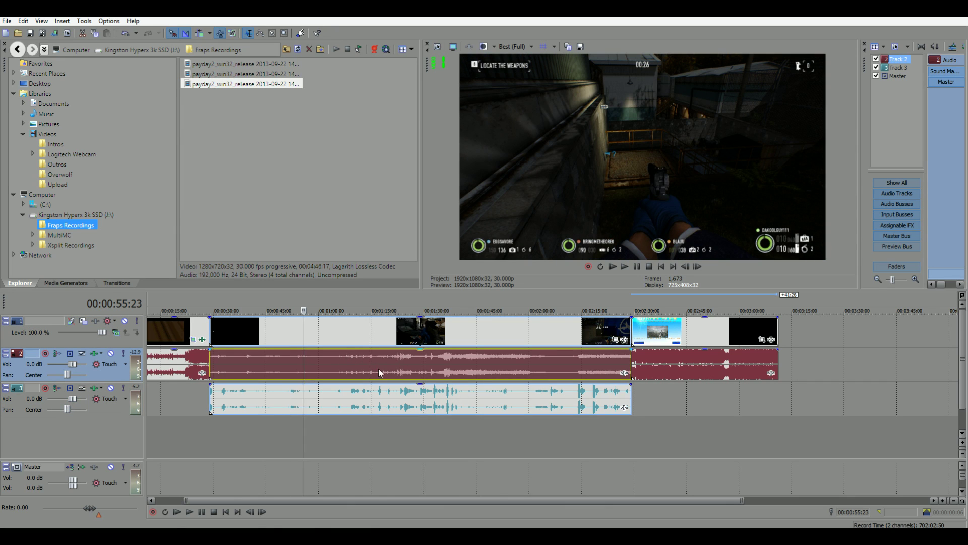
pyautogui.moveTo(421, 350); pyautogui.dragTo(422, 411)
pyautogui.click(406, 402)
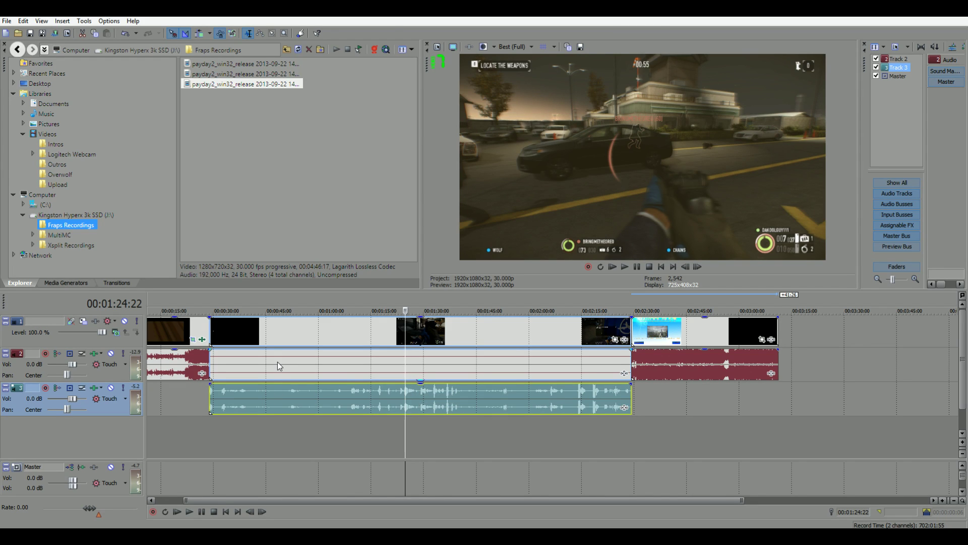
# Lower the gain of the gameplay clip's Track 3 audio event to silence and play the clip from its start at 00:00:28:25.
pyautogui.moveTo(422, 385); pyautogui.dragTo(425, 415)
pyautogui.click(365, 258)
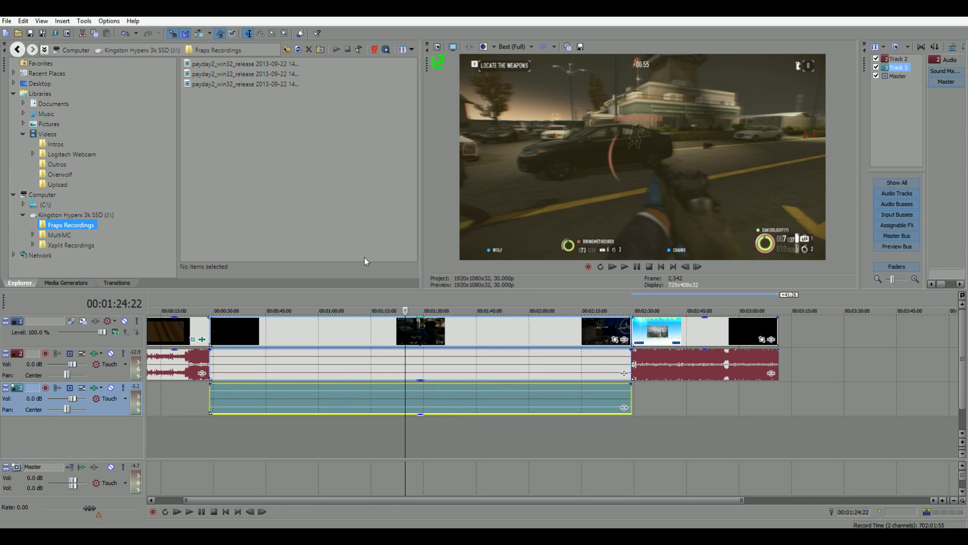
pyautogui.click(212, 303)
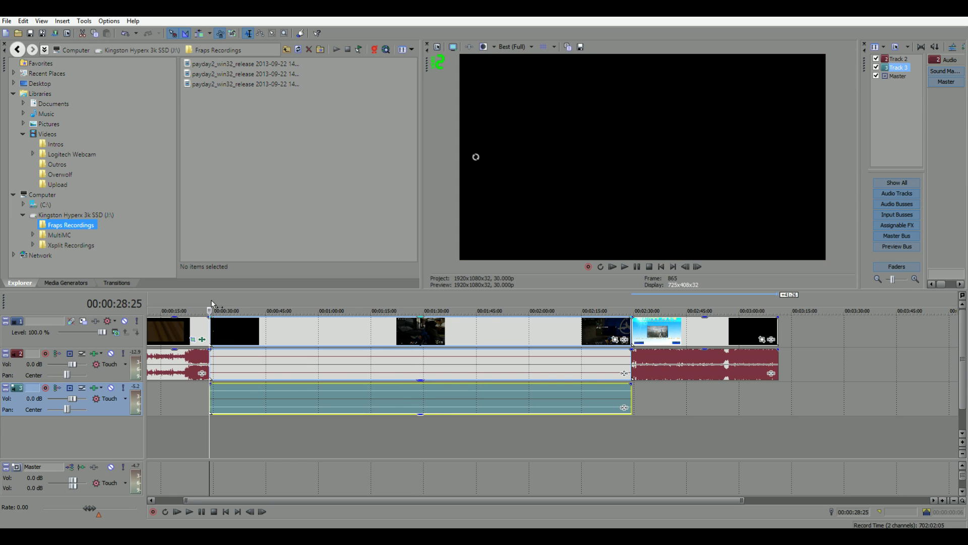
pyautogui.press('space')
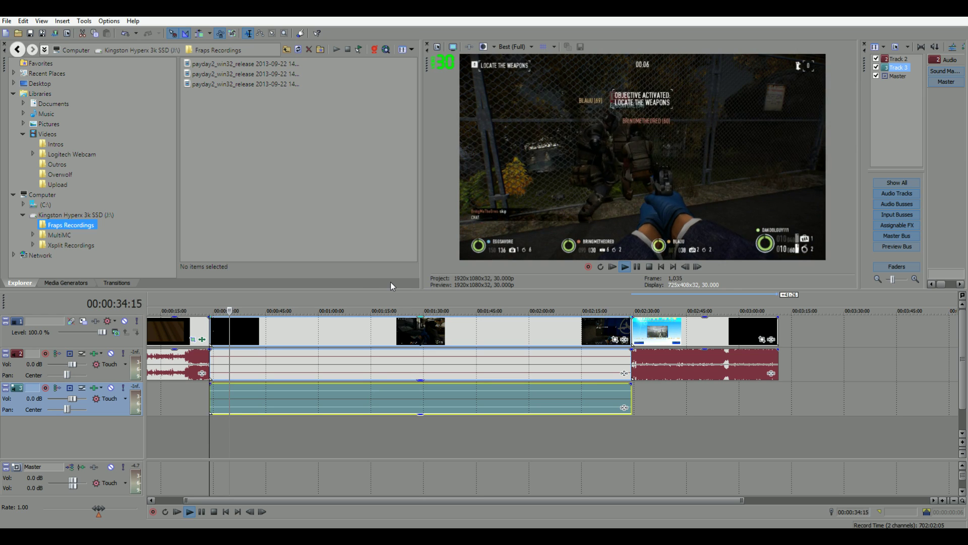
pyautogui.click(350, 295)
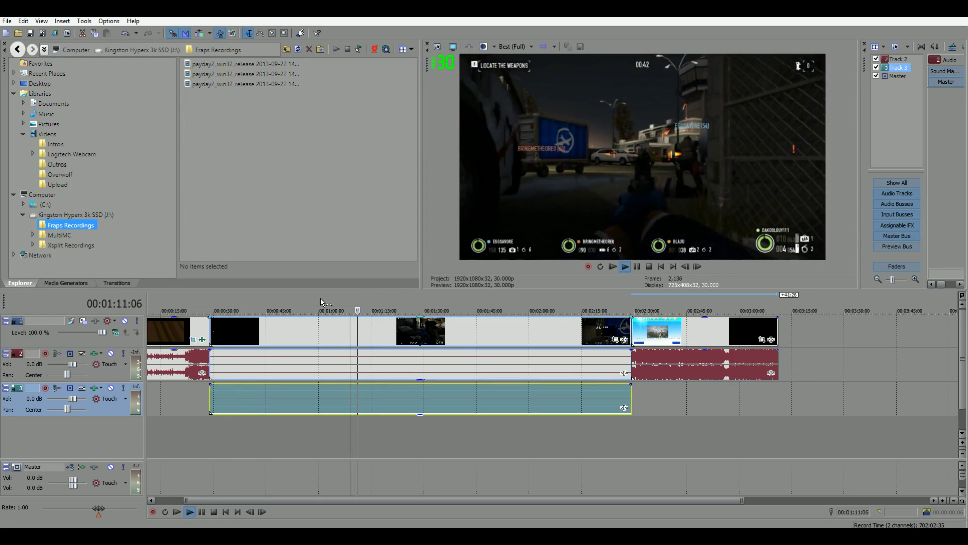
pyautogui.click(208, 298)
pyautogui.press('space')
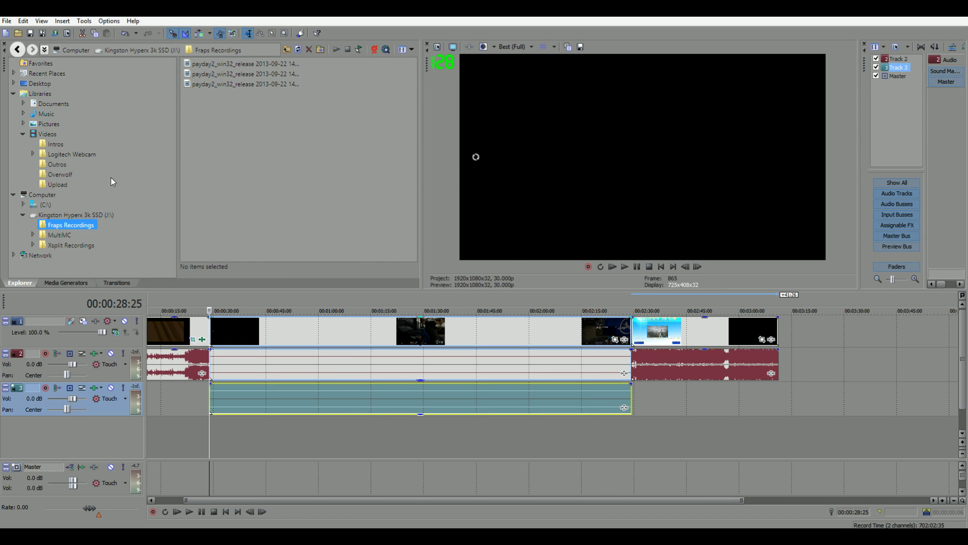
# Place the cursor at 00:00:35:00 and add the Sony Glint, Sony Color Corrector and Sony Color Curves effects to the gameplay video event.
pyautogui.click(232, 304)
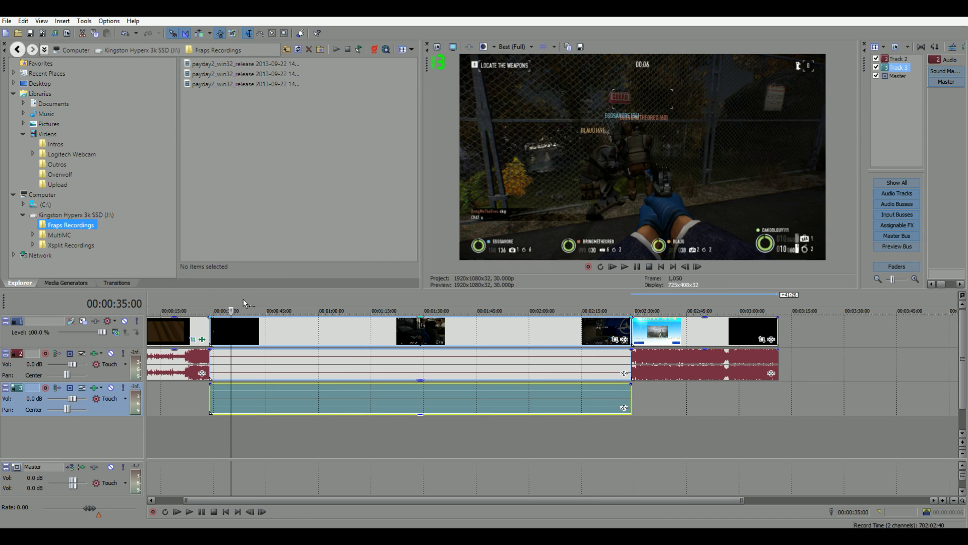
pyautogui.click(624, 339)
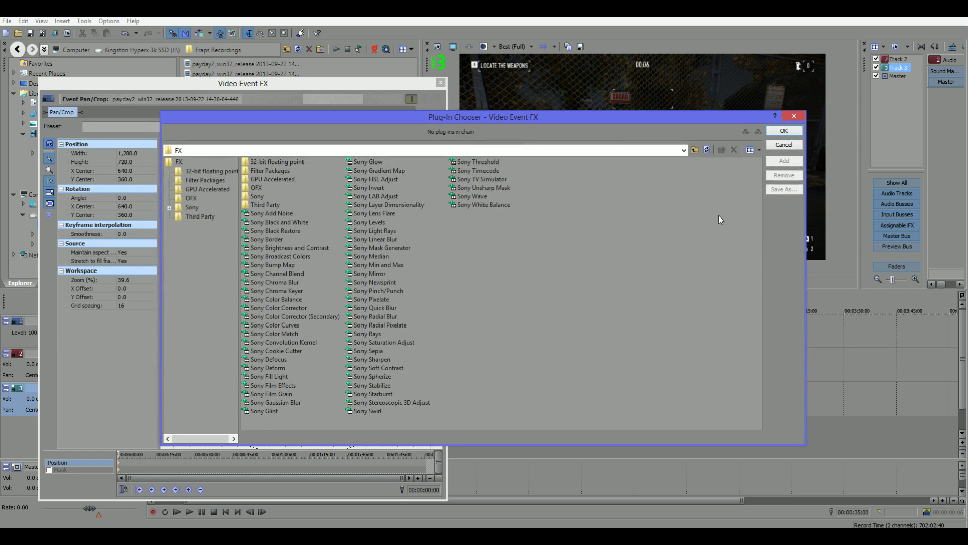
pyautogui.moveTo(554, 122); pyautogui.dragTo(479, 166)
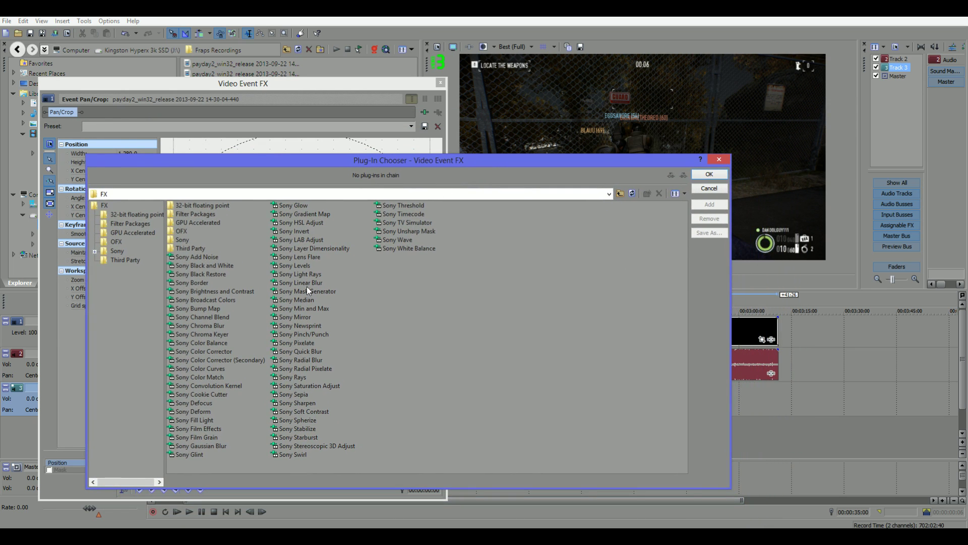
pyautogui.doubleClick(191, 455)
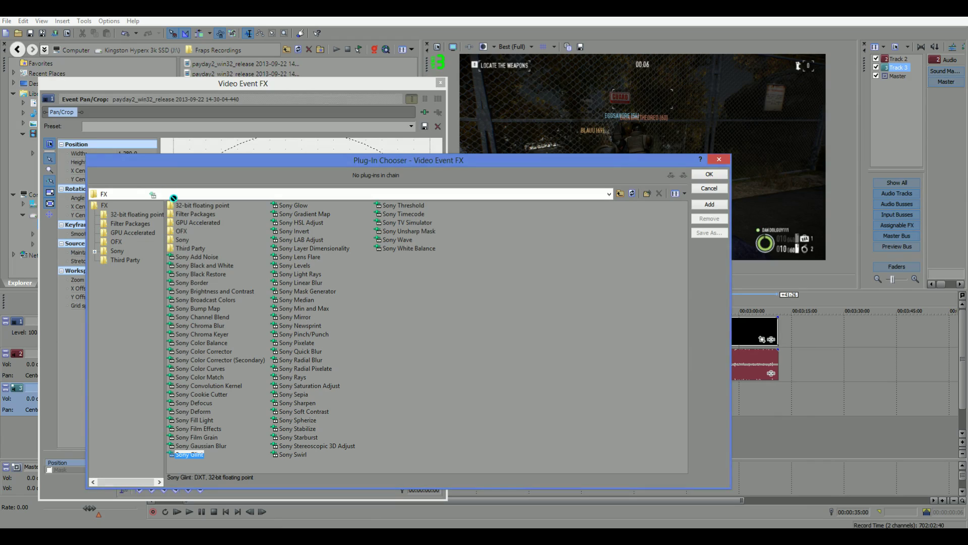
pyautogui.click(481, 371)
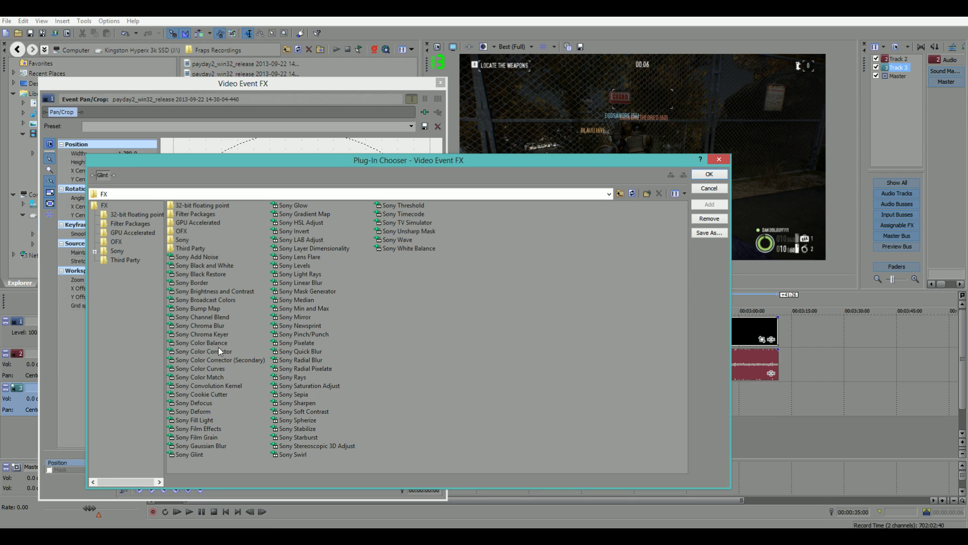
pyautogui.moveTo(215, 350); pyautogui.dragTo(171, 177)
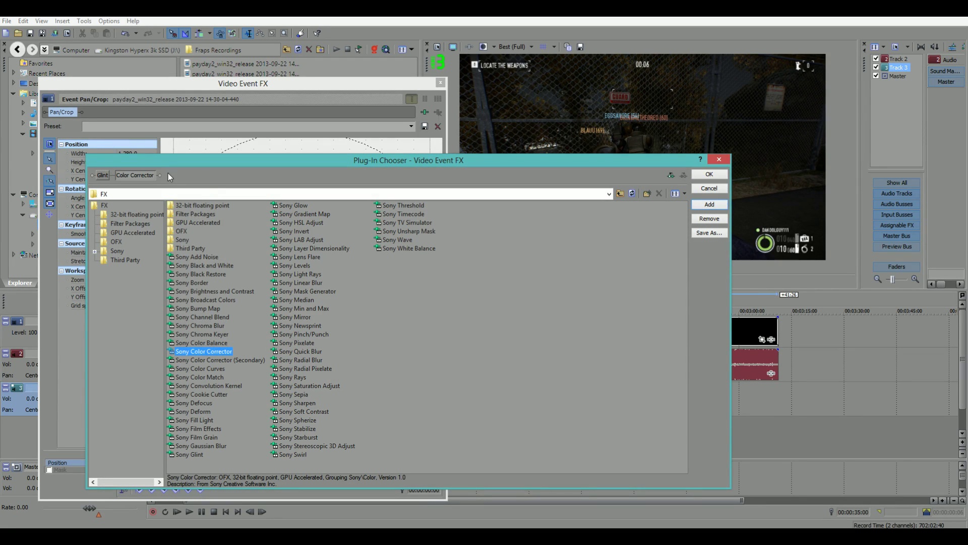
pyautogui.click(454, 378)
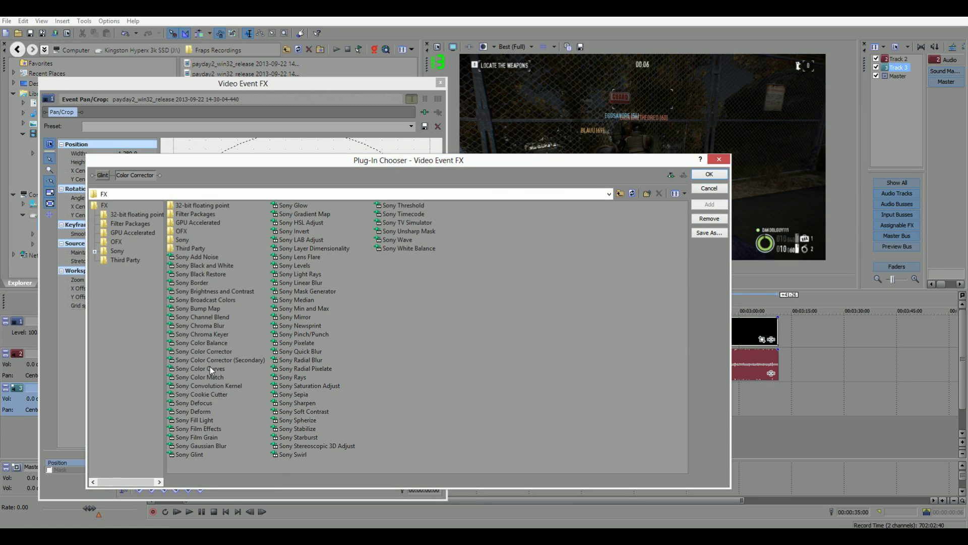
pyautogui.moveTo(211, 368); pyautogui.dragTo(200, 177)
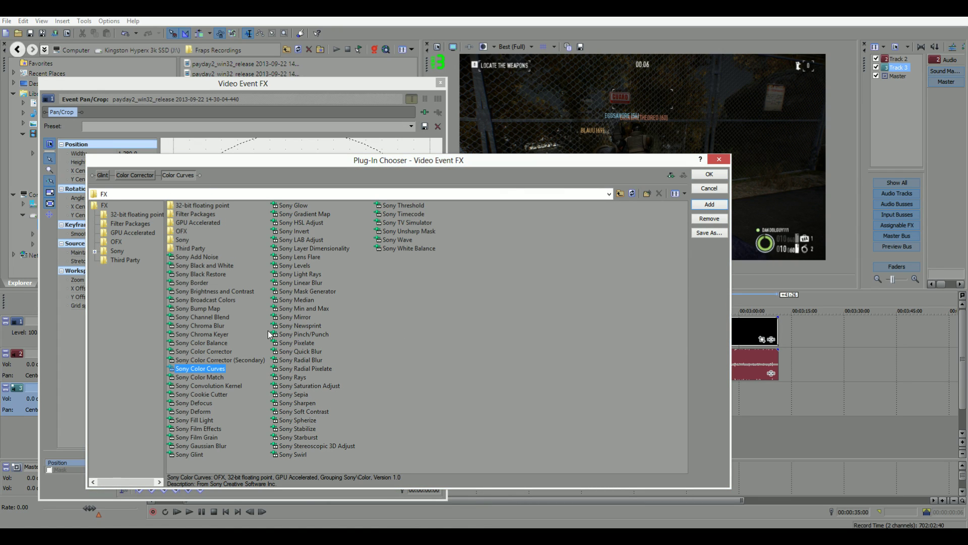
pyautogui.click(250, 420)
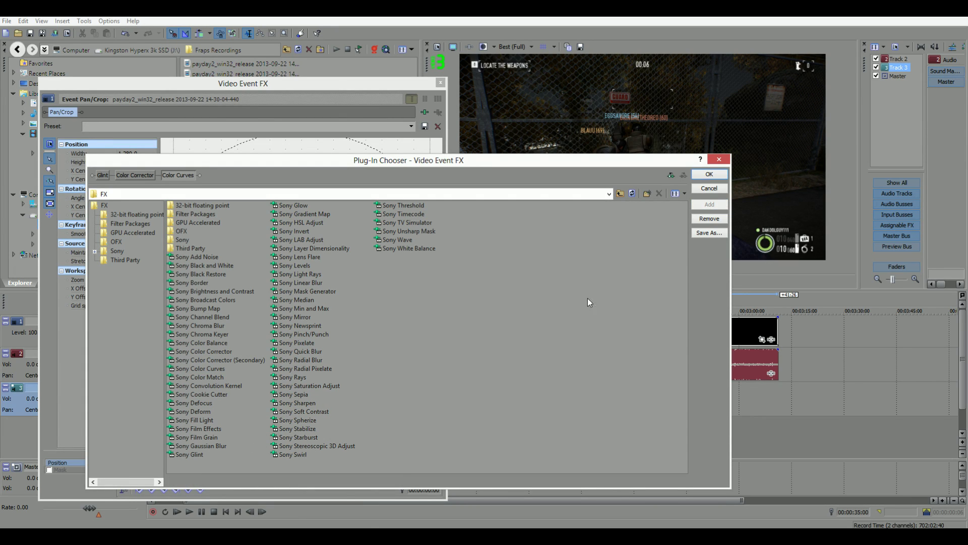
pyautogui.click(710, 174)
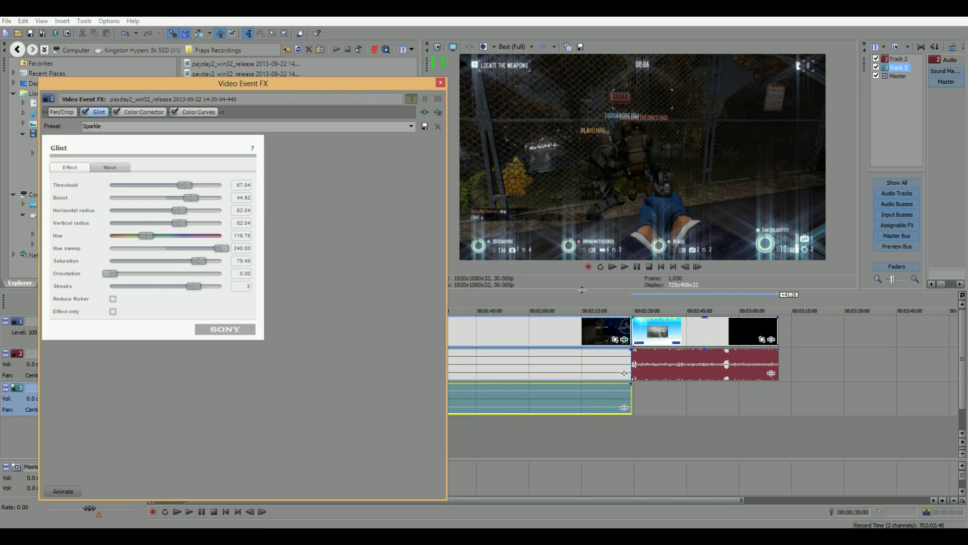
# Preview the Glint effect up to 00:00:40:05, and set its Streaks to 4, Boost to 6.91 and Threshold to 71.12.
pyautogui.click(625, 267)
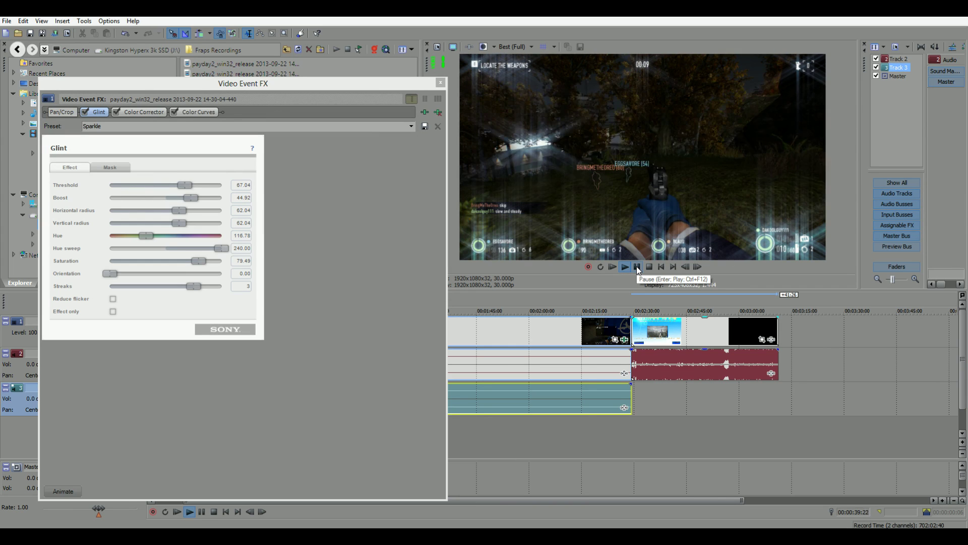
pyautogui.press('Return')
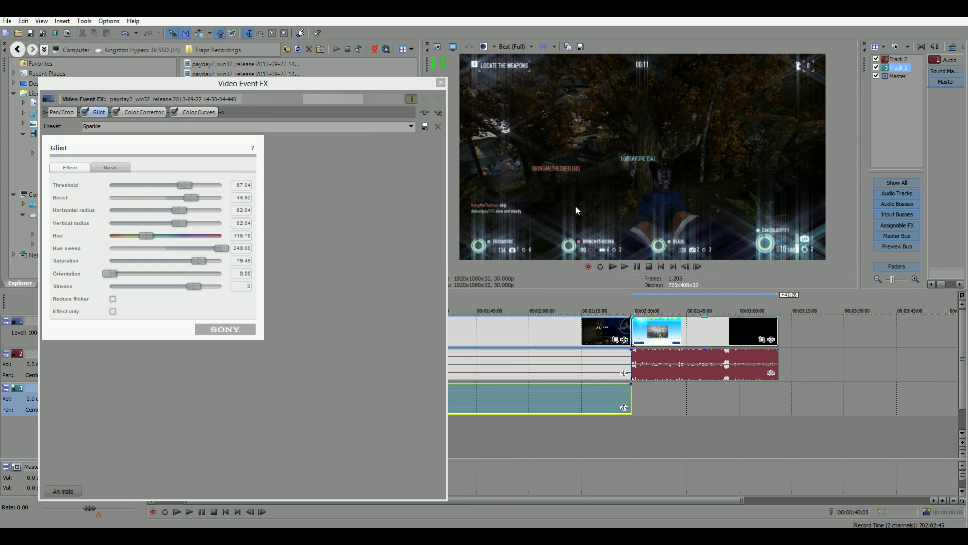
pyautogui.click(359, 283)
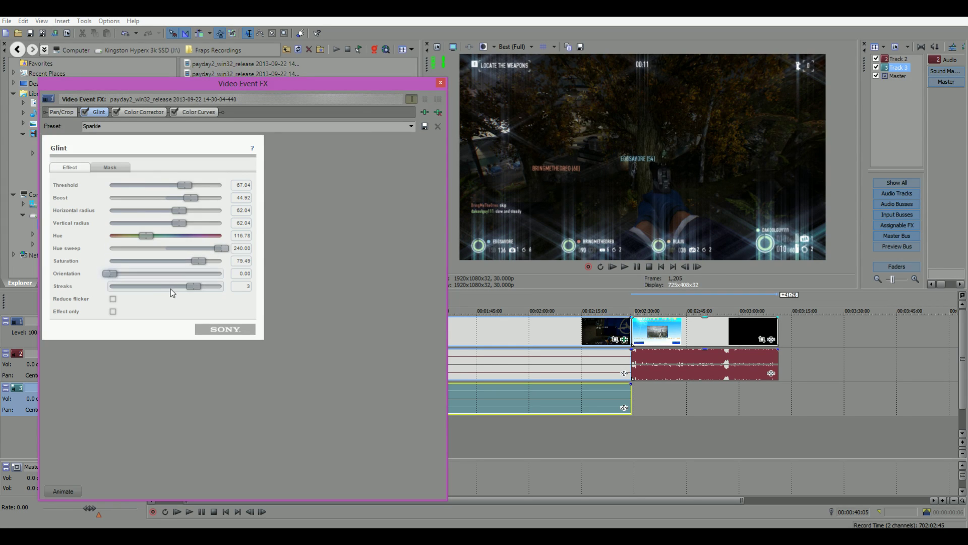
pyautogui.moveTo(194, 287); pyautogui.dragTo(322, 290)
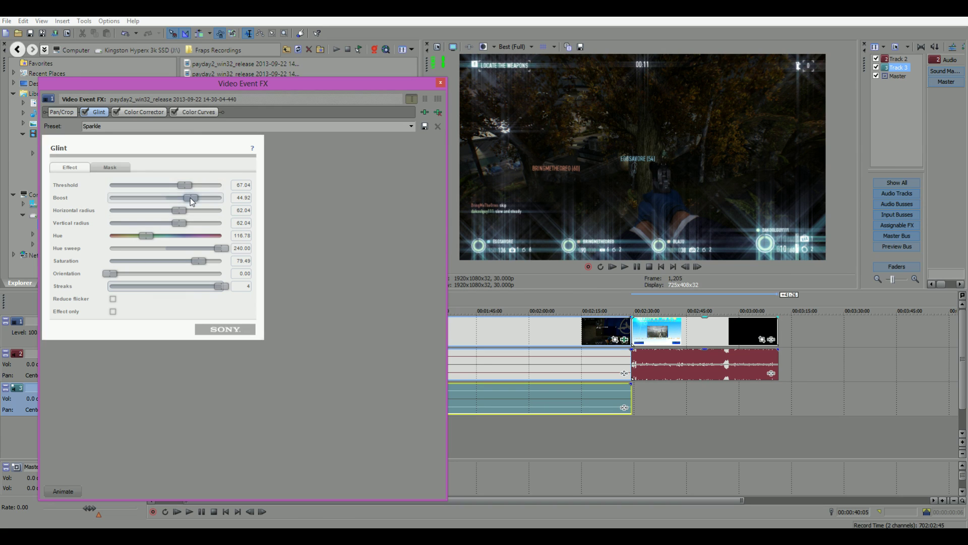
pyautogui.moveTo(190, 198)
pyautogui.mouseDown()
pyautogui.moveTo(168, 198)
pyautogui.moveTo(191, 184)
pyautogui.mouseUp()
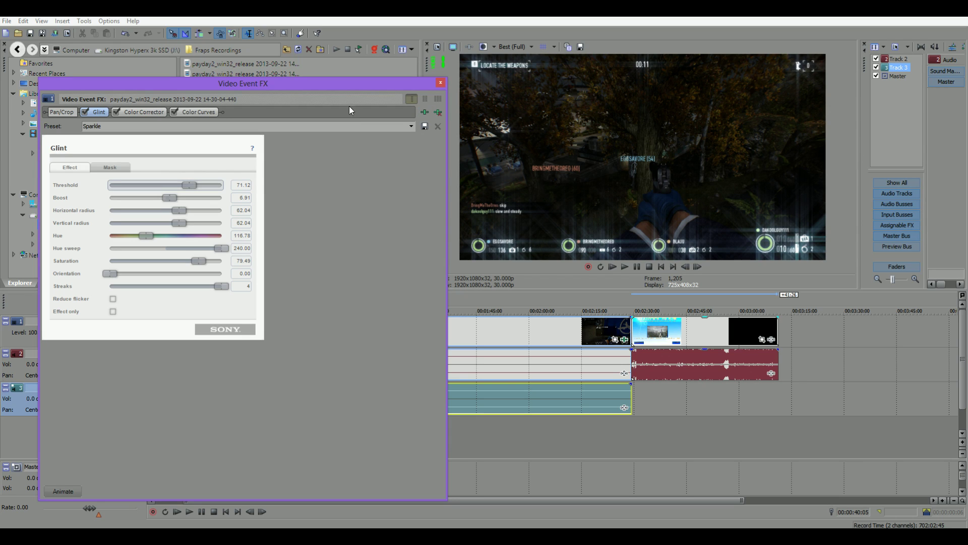
# Show the Color Corrector settings and play the gameplay clip, pausing at 00:00:42:08.
pyautogui.click(153, 111)
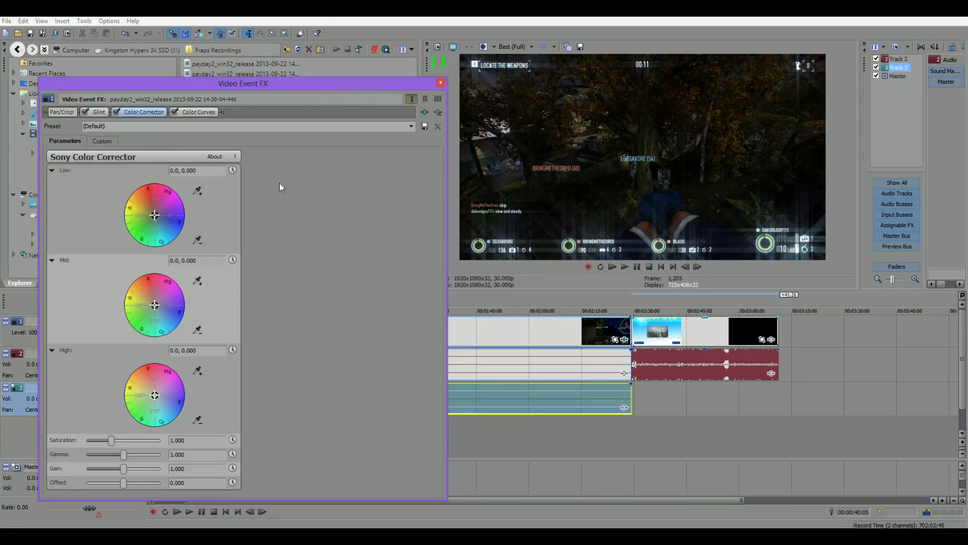
pyautogui.click(627, 269)
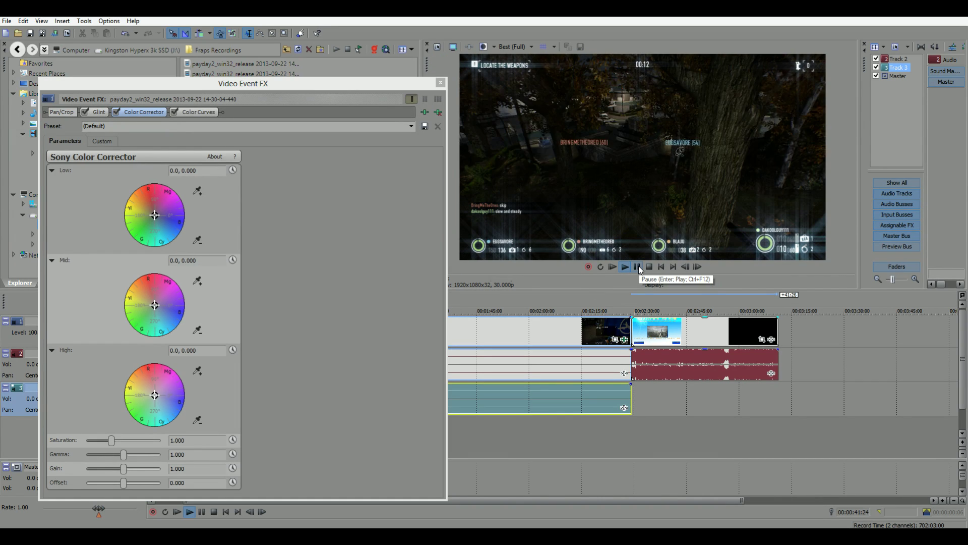
pyautogui.click(638, 265)
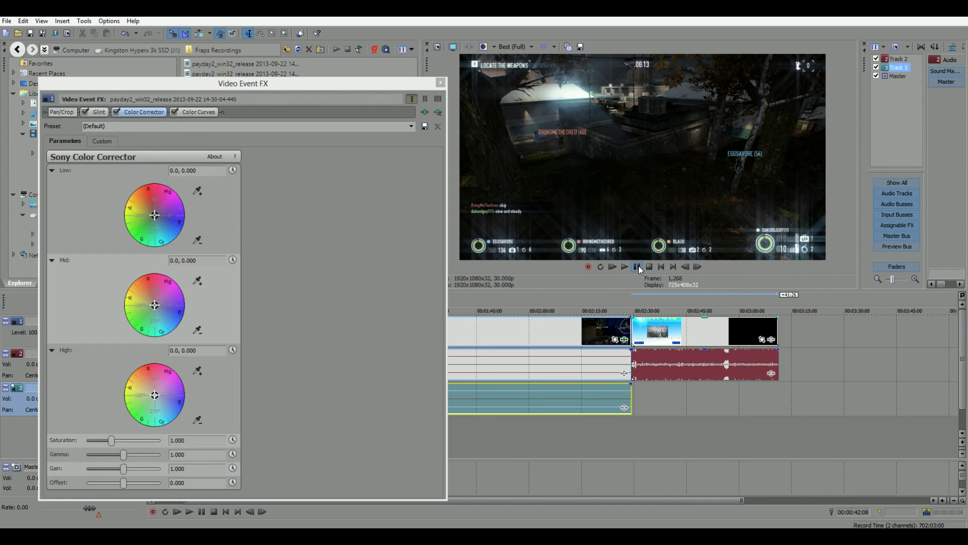
pyautogui.click(242, 258)
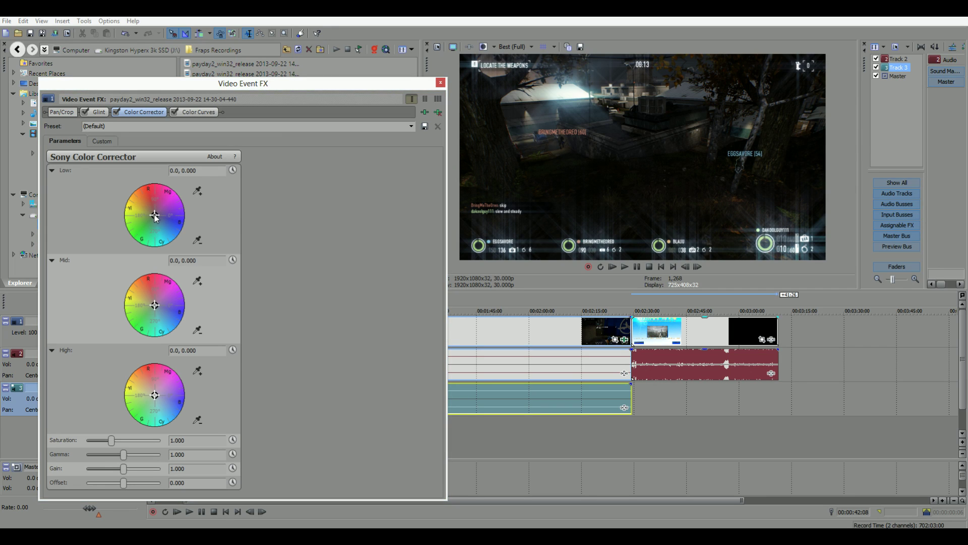
# Try different tints on the Color Corrector's Low wheel, set it to 82.52, 0.1281, and compare the picture with and without the effect.
pyautogui.moveTo(155, 216); pyautogui.dragTo(152, 220)
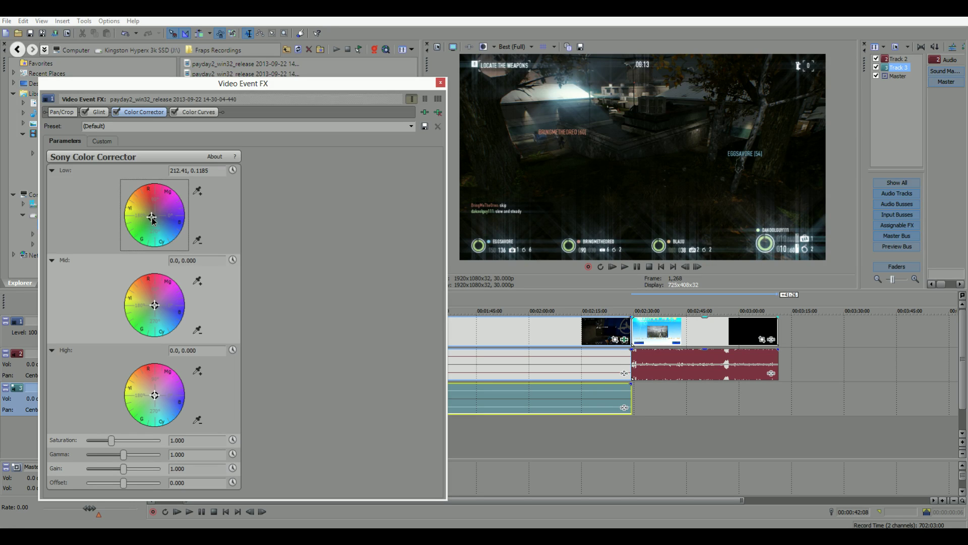
pyautogui.moveTo(152, 220); pyautogui.dragTo(149, 197)
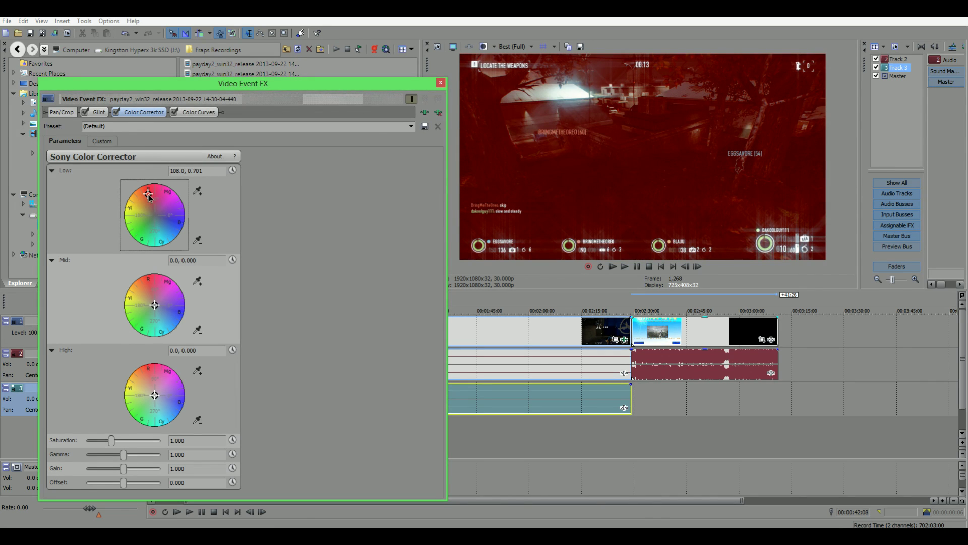
pyautogui.moveTo(149, 197); pyautogui.dragTo(154, 210)
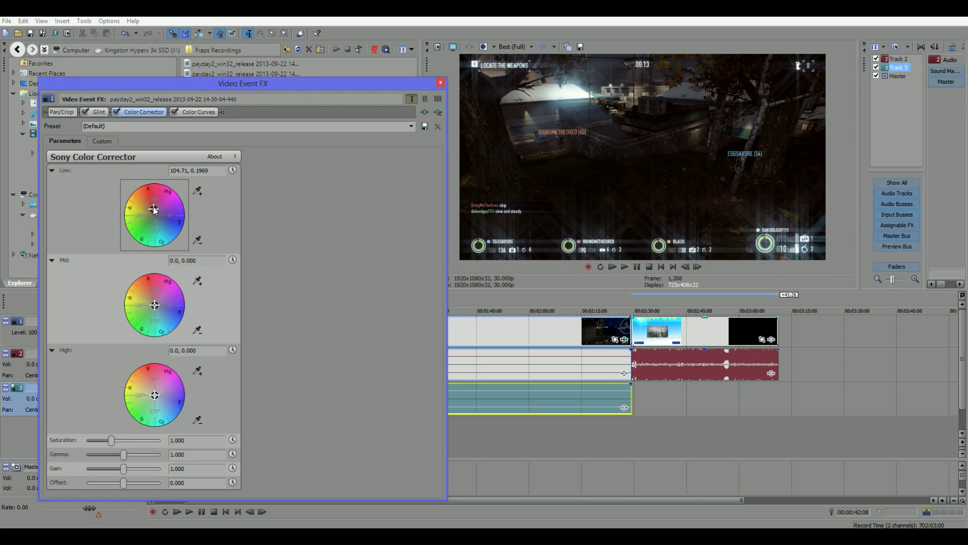
pyautogui.moveTo(154, 209); pyautogui.dragTo(154, 198)
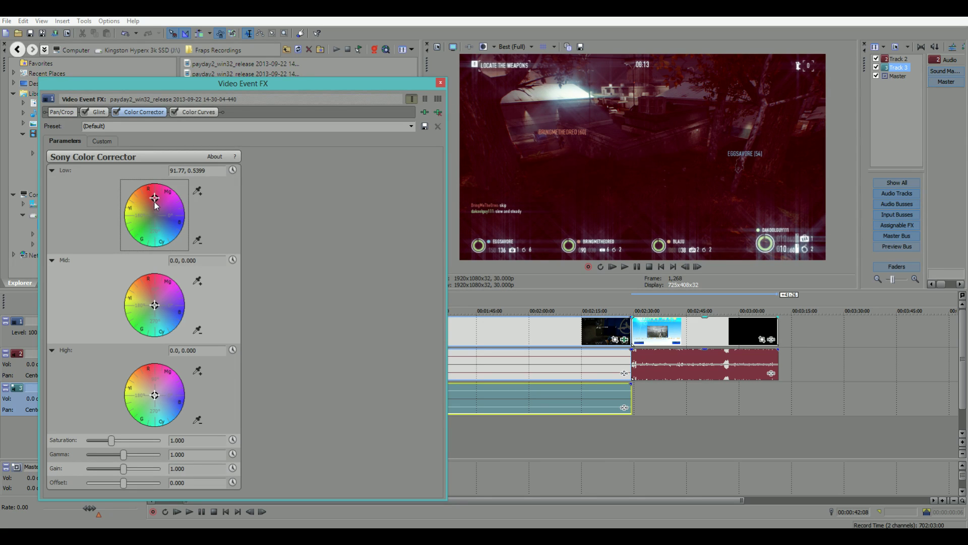
pyautogui.moveTo(155, 202); pyautogui.dragTo(154, 211)
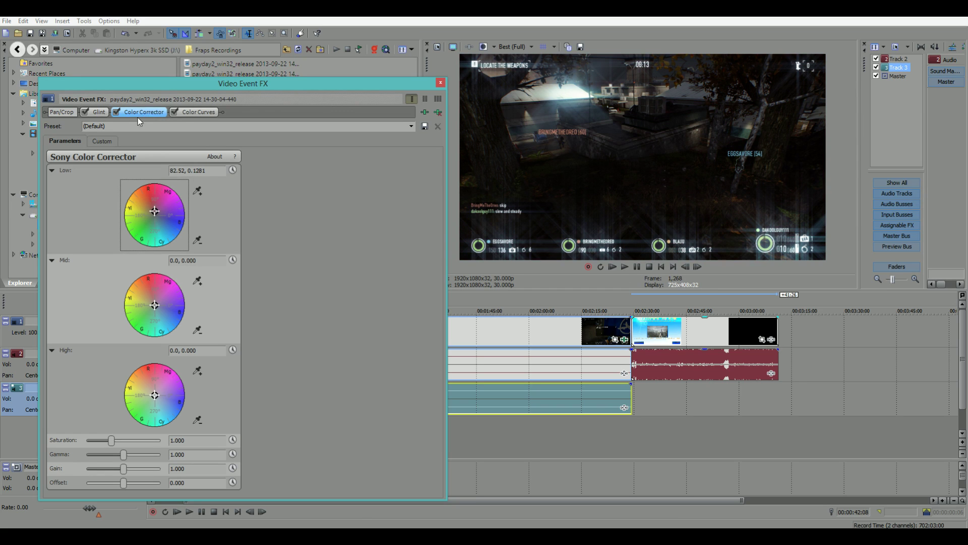
pyautogui.click(117, 112)
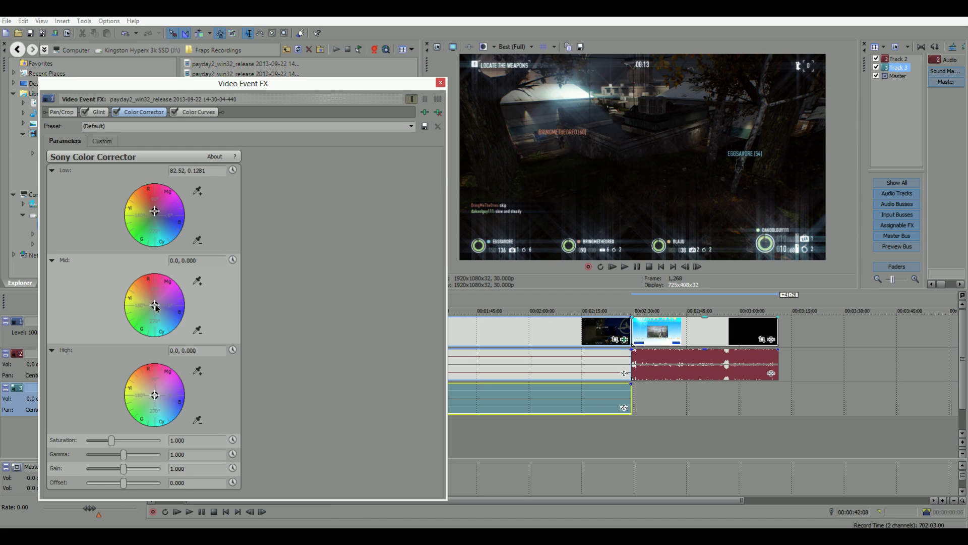
# Shift the Color Corrector's Mid wheel to 6.79, 0.2685 and compare the picture with and without the effect.
pyautogui.moveTo(155, 308); pyautogui.dragTo(162, 307)
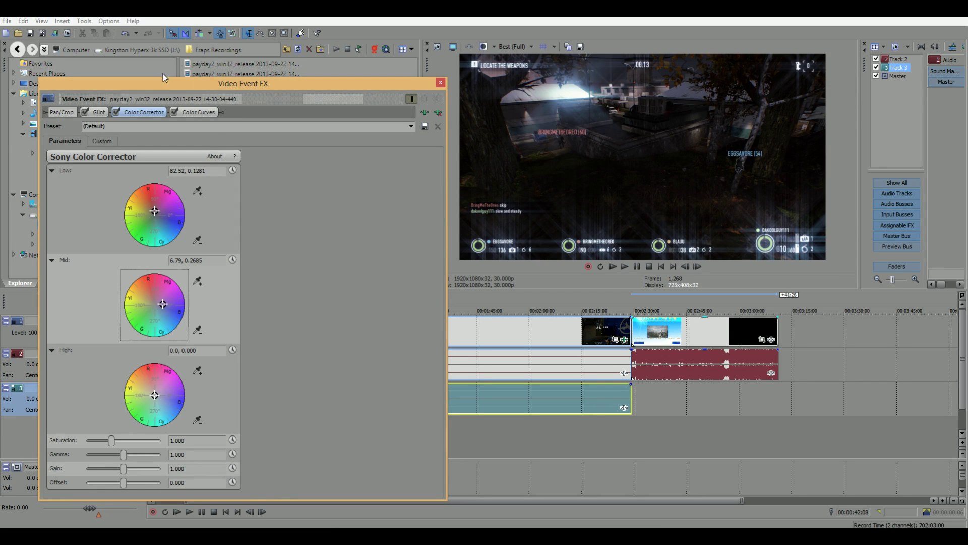
pyautogui.click(119, 113)
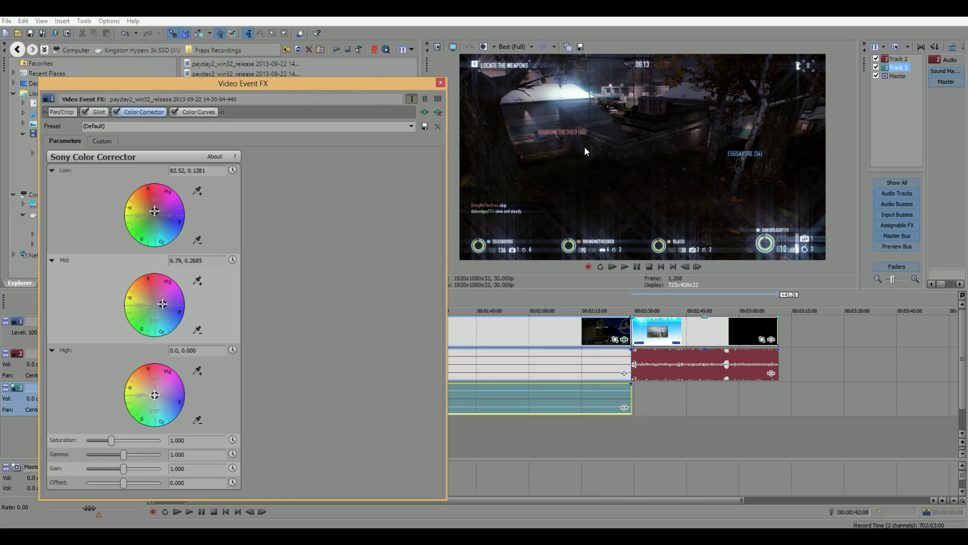
pyautogui.click(703, 162)
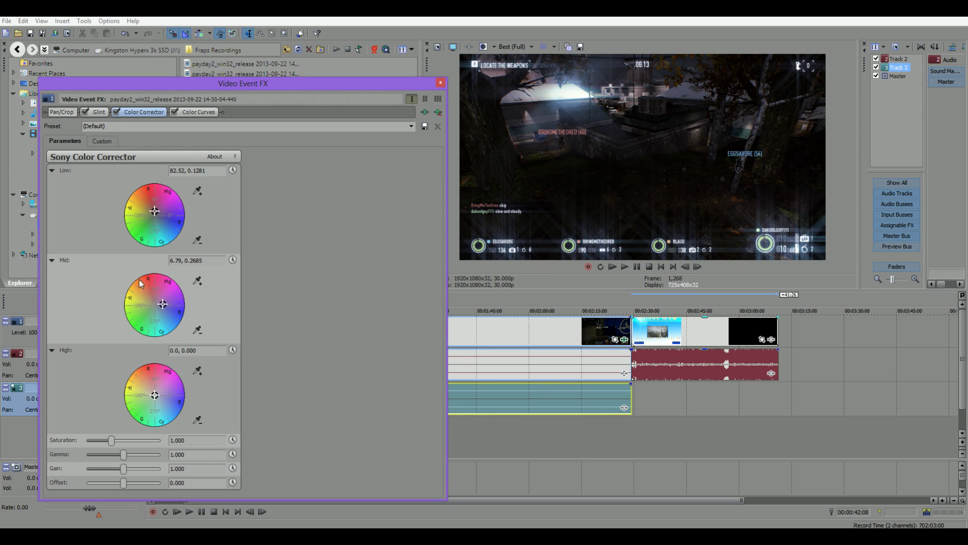
# Shift the Color Corrector's High wheel towards red to 95.06, 1.000.
pyautogui.moveTo(154, 395); pyautogui.dragTo(148, 395)
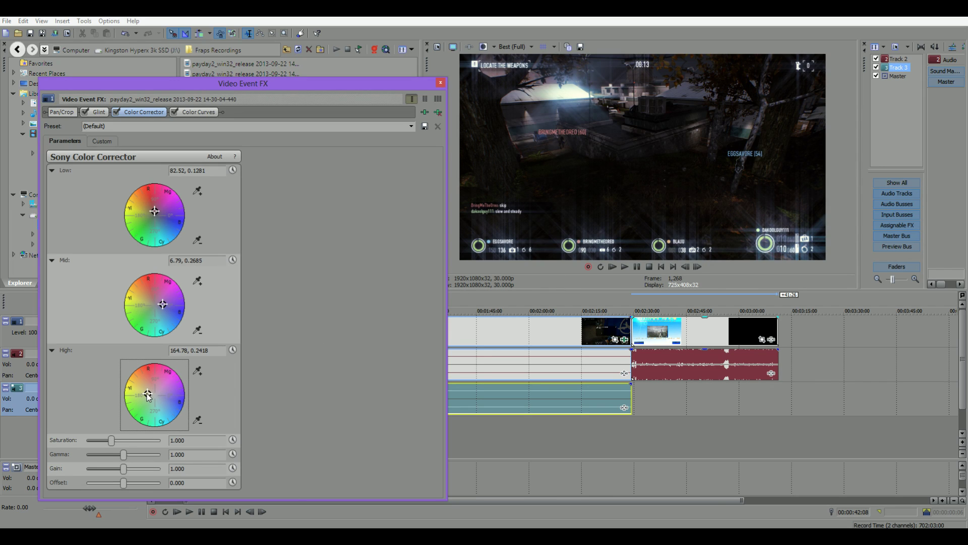
pyautogui.moveTo(149, 395); pyautogui.dragTo(151, 355)
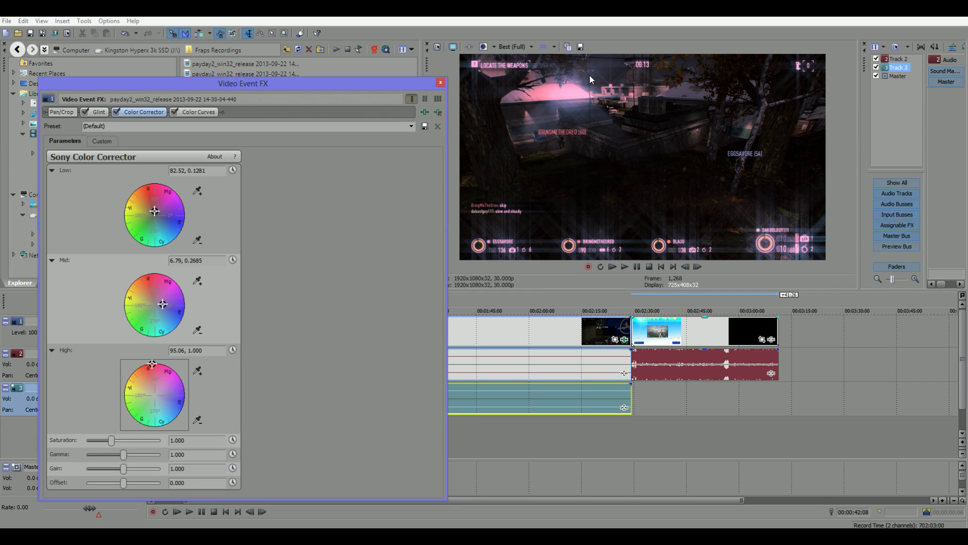
# Try a yellow tint on the Color Corrector's High wheel, set it to 183.89, 0.2339, and compare the picture with and without the effect.
pyautogui.moveTo(153, 366); pyautogui.dragTo(92, 392)
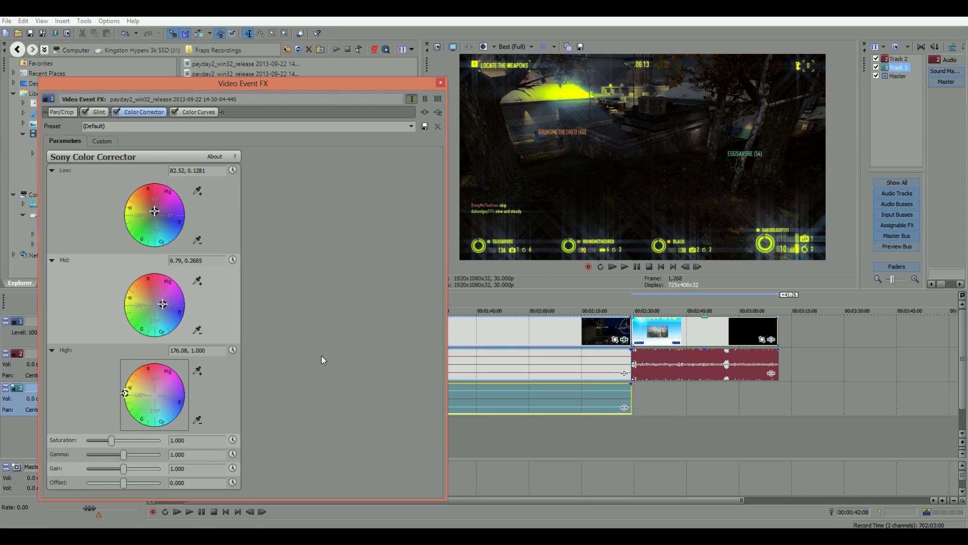
pyautogui.moveTo(126, 394); pyautogui.dragTo(147, 396)
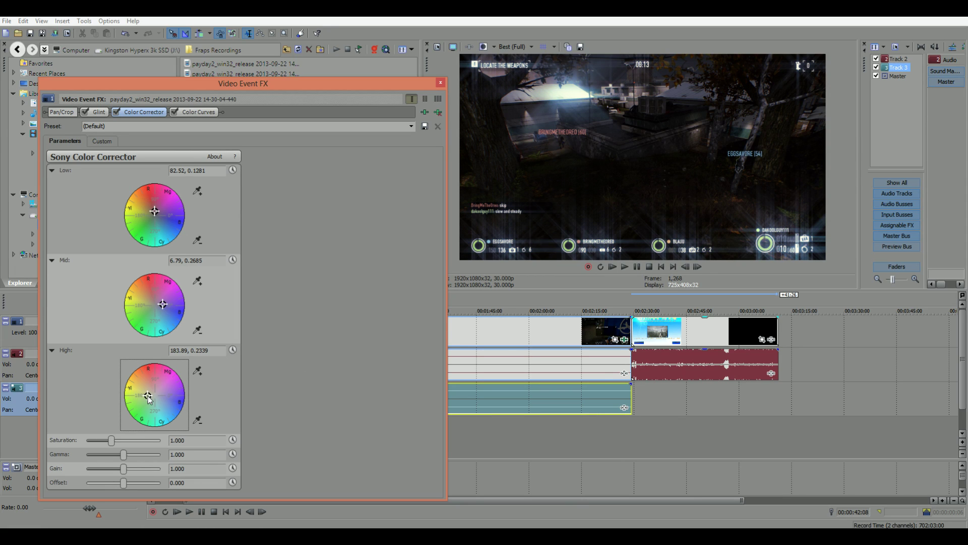
pyautogui.click(116, 112)
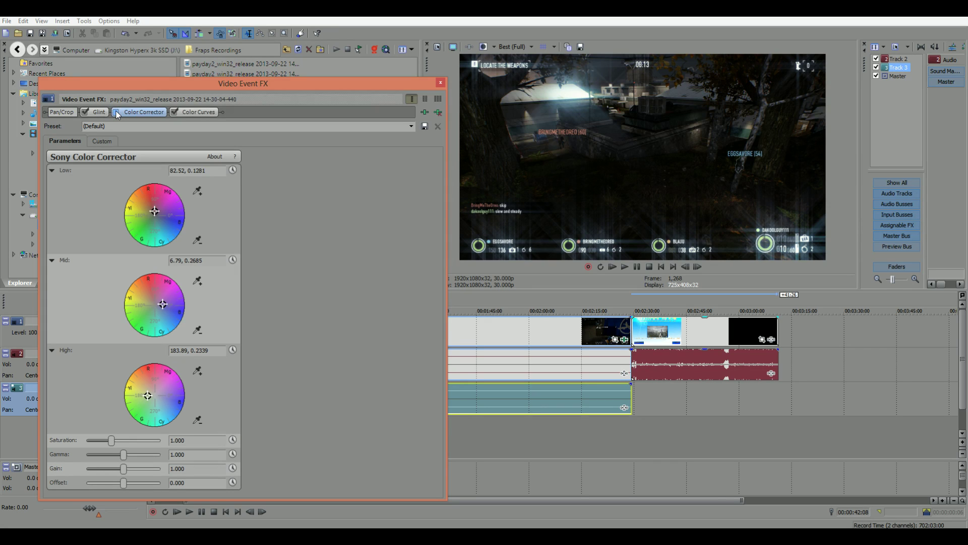
pyautogui.click(116, 112)
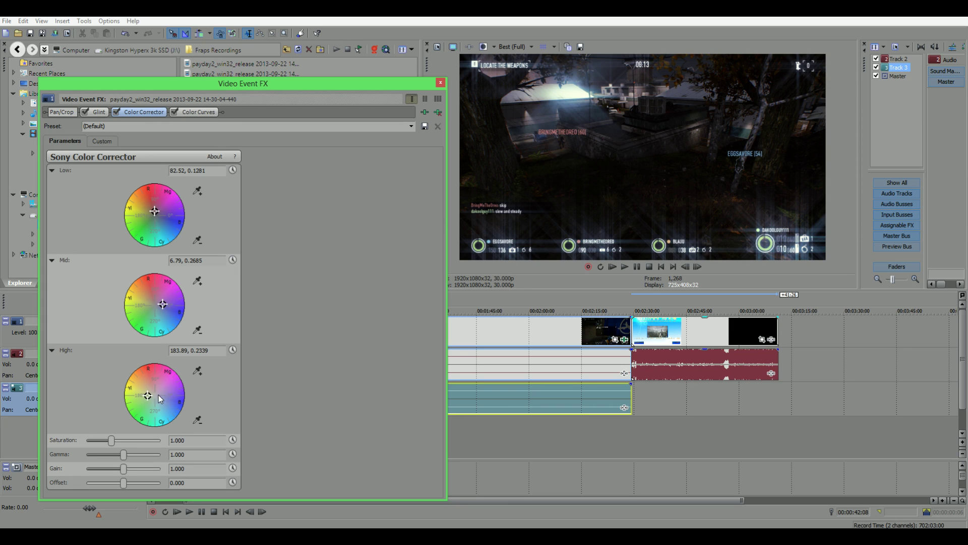
# Shift the Color Corrector's Low wheel to 94.0, 0.2387 and compare the picture with and without the effect.
pyautogui.click(156, 212)
pyautogui.moveTo(155, 212); pyautogui.dragTo(155, 212)
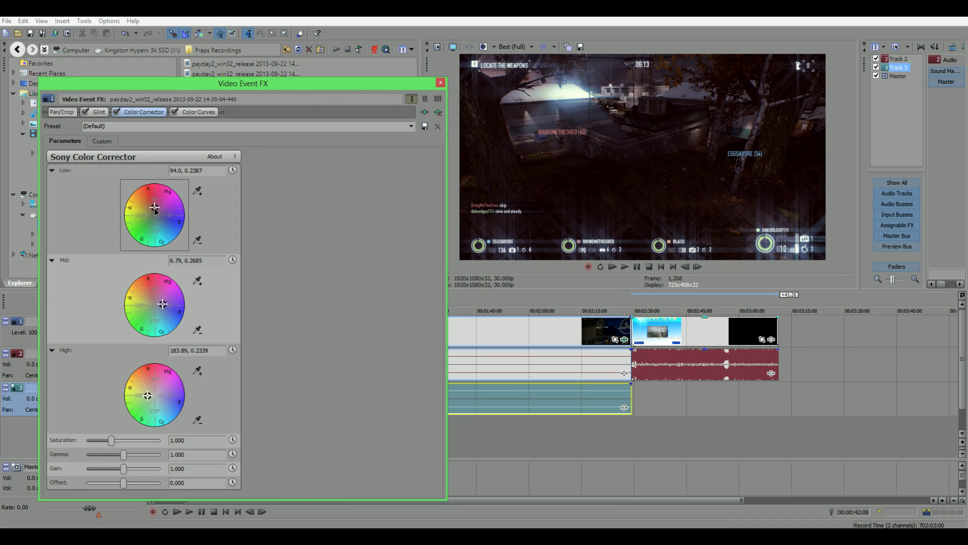
pyautogui.click(120, 112)
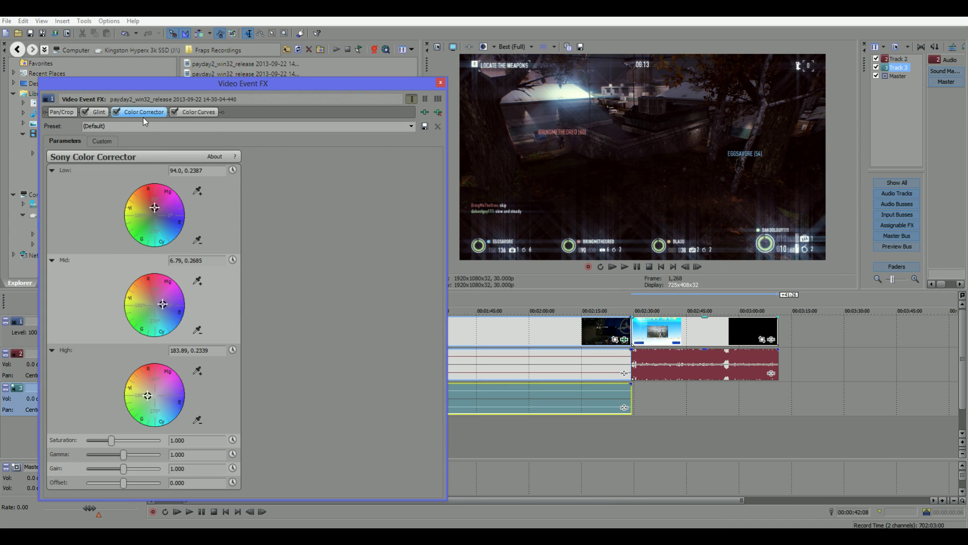
# Show the Color Curves settings and try different positions for the lower point's handle on the RGB curve, extending it along the diagonal.
pyautogui.click(189, 112)
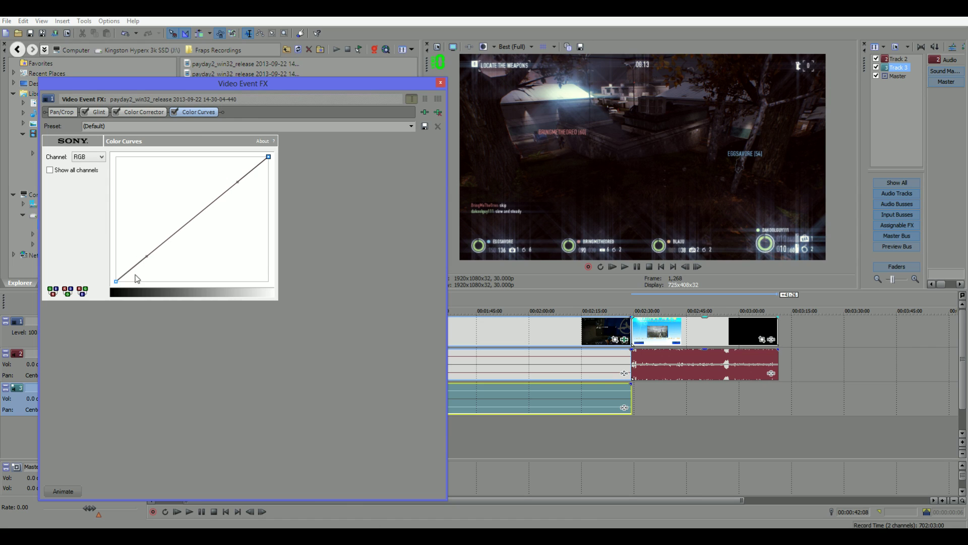
pyautogui.click(116, 281)
pyautogui.click(268, 157)
pyautogui.click(116, 281)
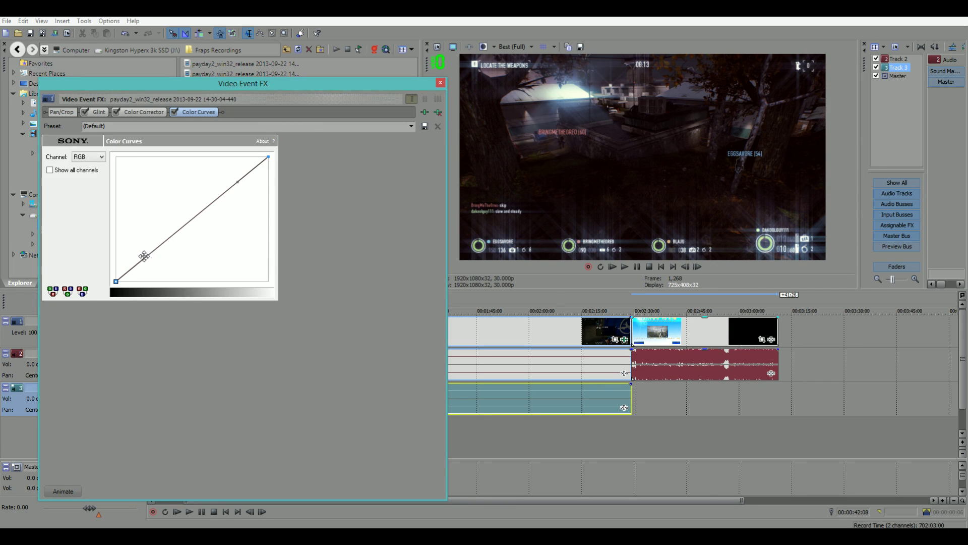
pyautogui.moveTo(146, 258); pyautogui.dragTo(206, 217)
pyautogui.moveTo(241, 188); pyautogui.dragTo(170, 238)
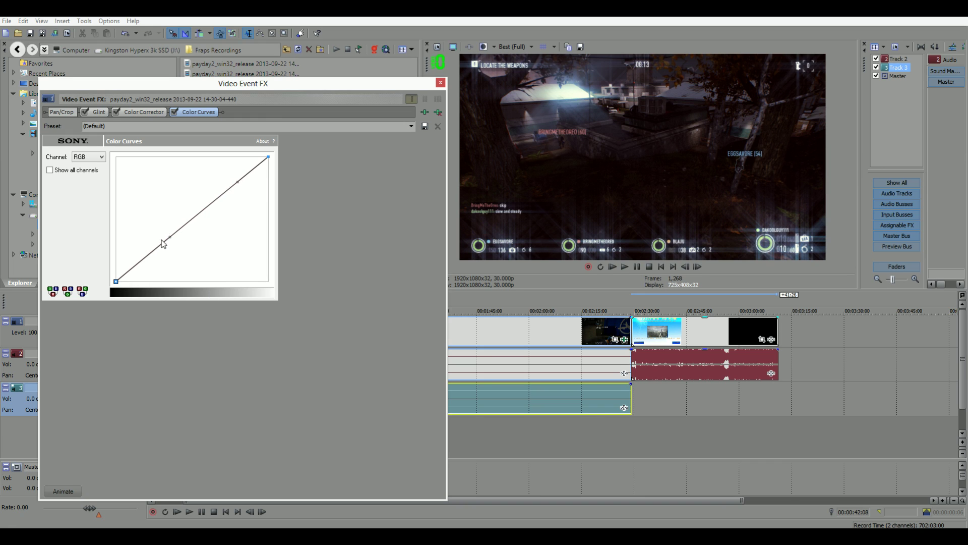
pyautogui.moveTo(169, 234); pyautogui.dragTo(173, 251)
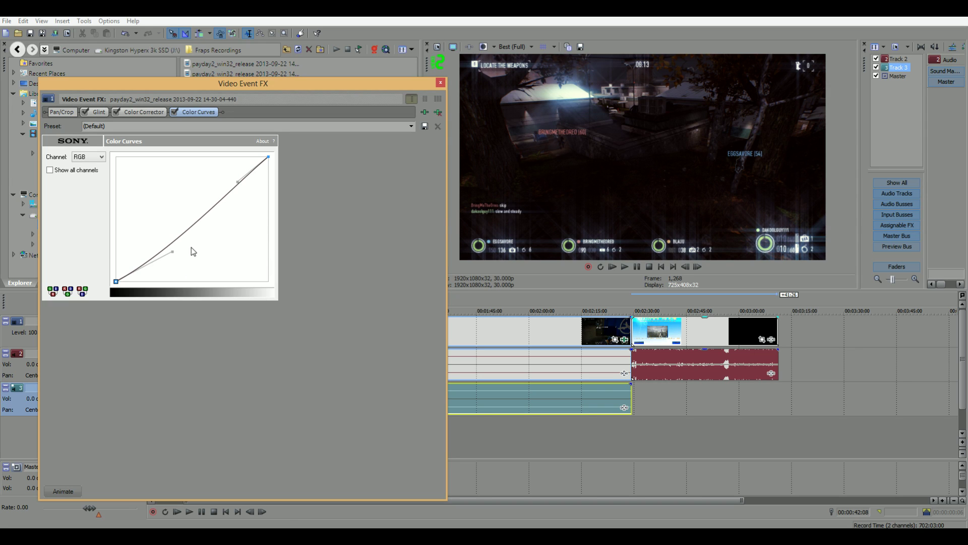
pyautogui.moveTo(175, 252)
pyautogui.mouseDown()
pyautogui.moveTo(145, 258)
pyautogui.moveTo(166, 243)
pyautogui.mouseUp()
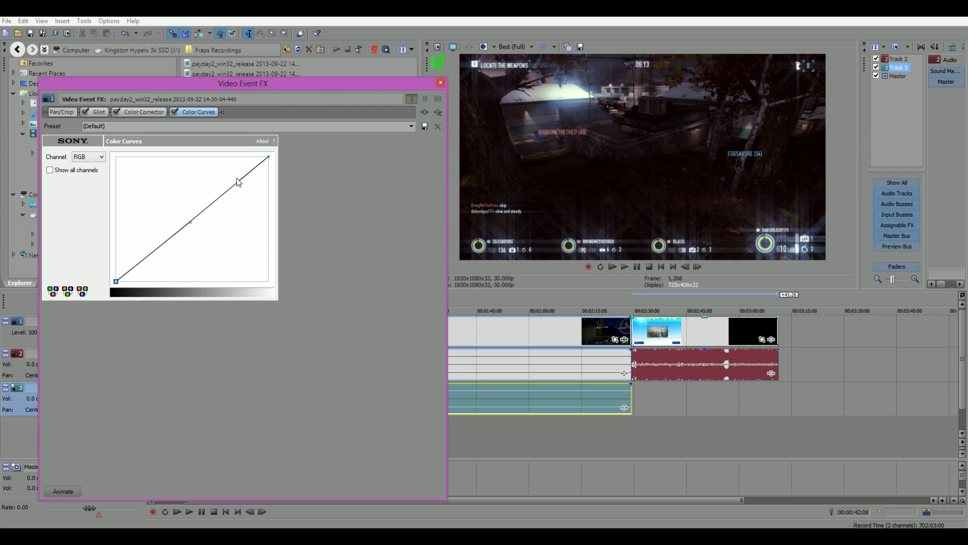
# Bend the RGB curve into an S shape by raising the upper handle and lowering the lower one, and compare with and without Color Curves.
pyautogui.moveTo(239, 182); pyautogui.dragTo(199, 158)
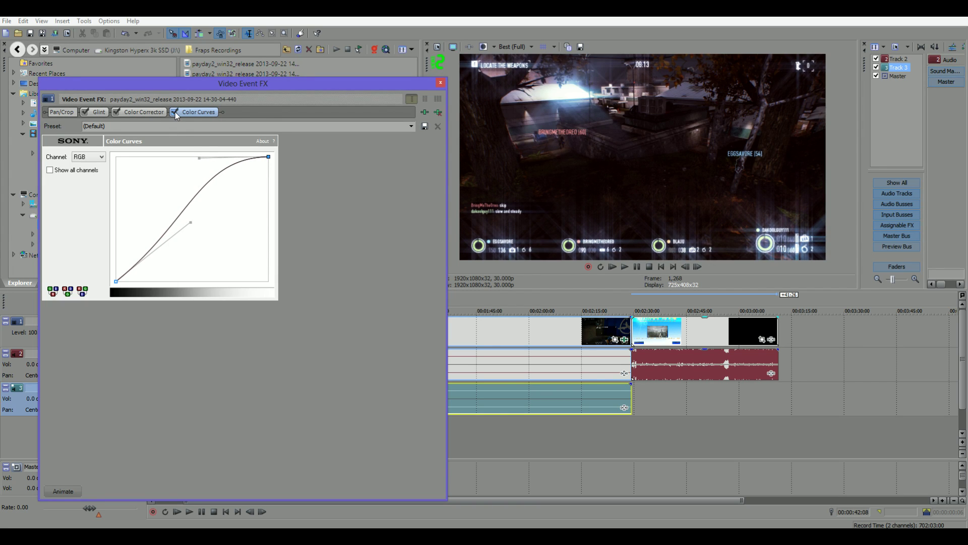
pyautogui.moveTo(199, 159); pyautogui.dragTo(214, 159)
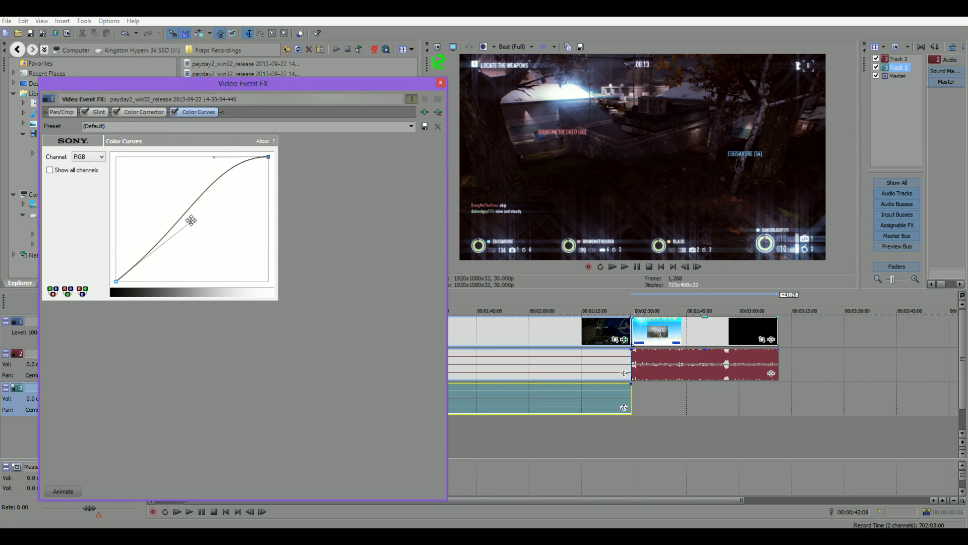
pyautogui.moveTo(192, 221); pyautogui.dragTo(198, 229)
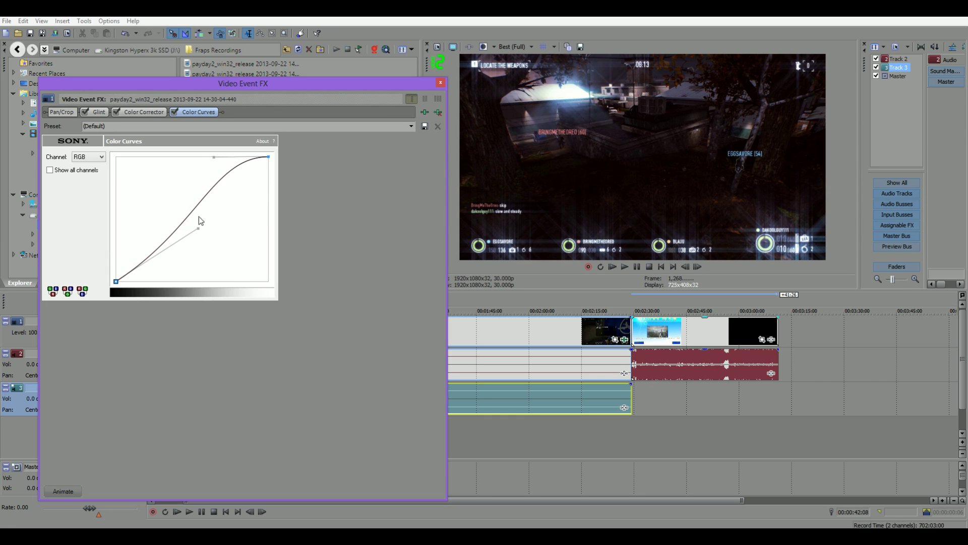
pyautogui.click(174, 115)
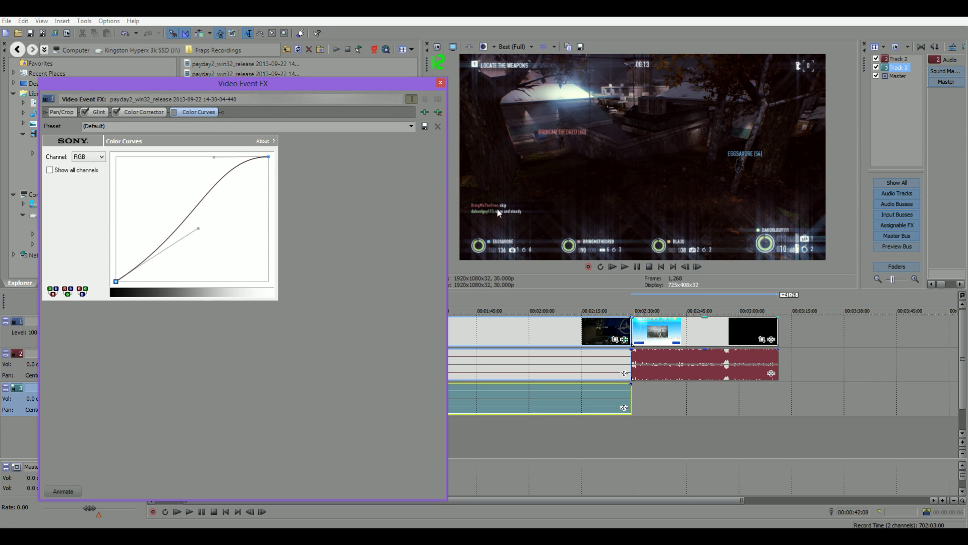
pyautogui.click(174, 114)
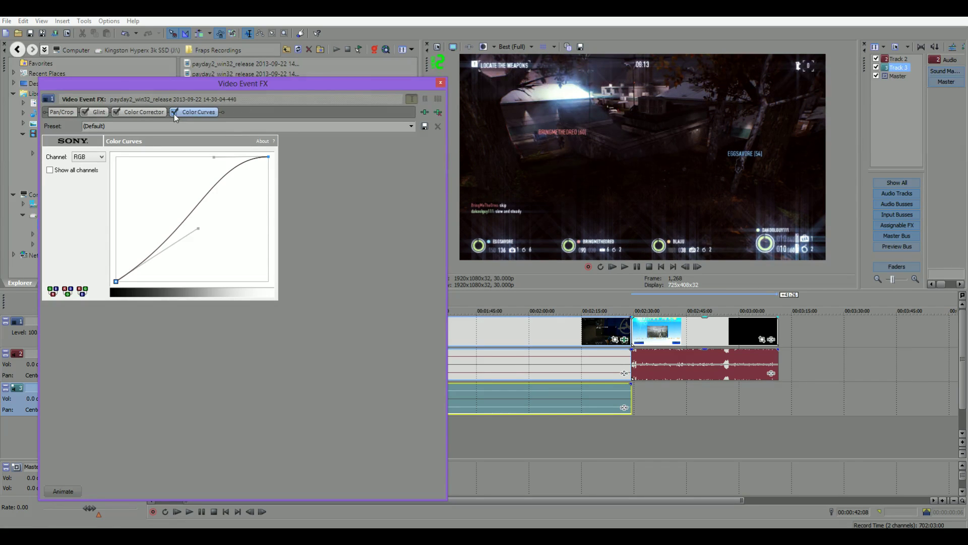
pyautogui.click(174, 114)
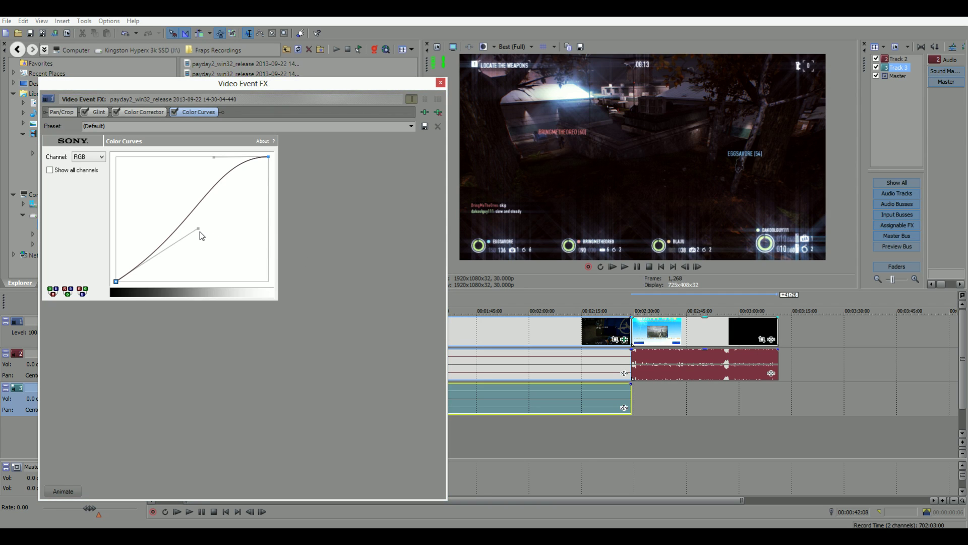
# Lower the RGB curve's bottom handle slightly further to darken the shadows and compare the picture with and without Color Curves.
pyautogui.moveTo(199, 229); pyautogui.dragTo(209, 229)
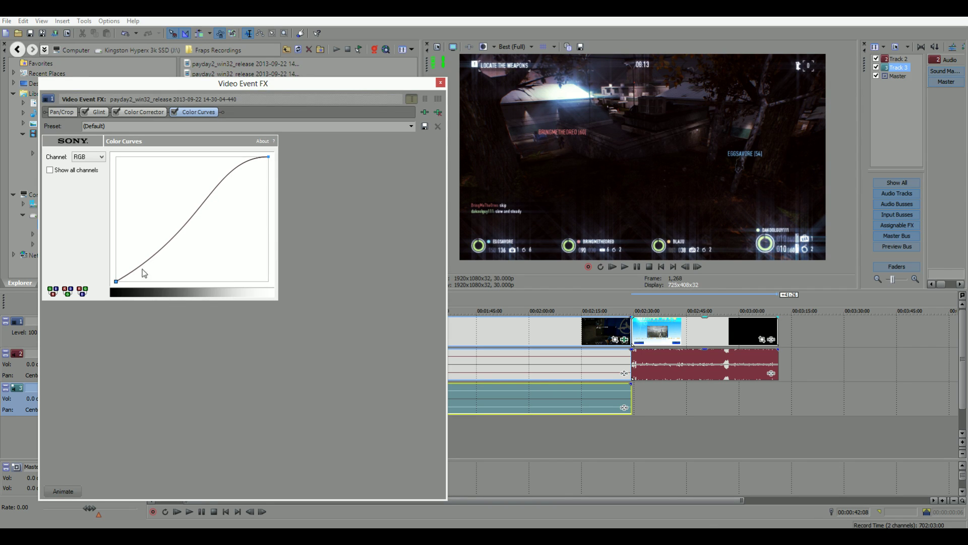
pyautogui.moveTo(207, 229); pyautogui.dragTo(199, 237)
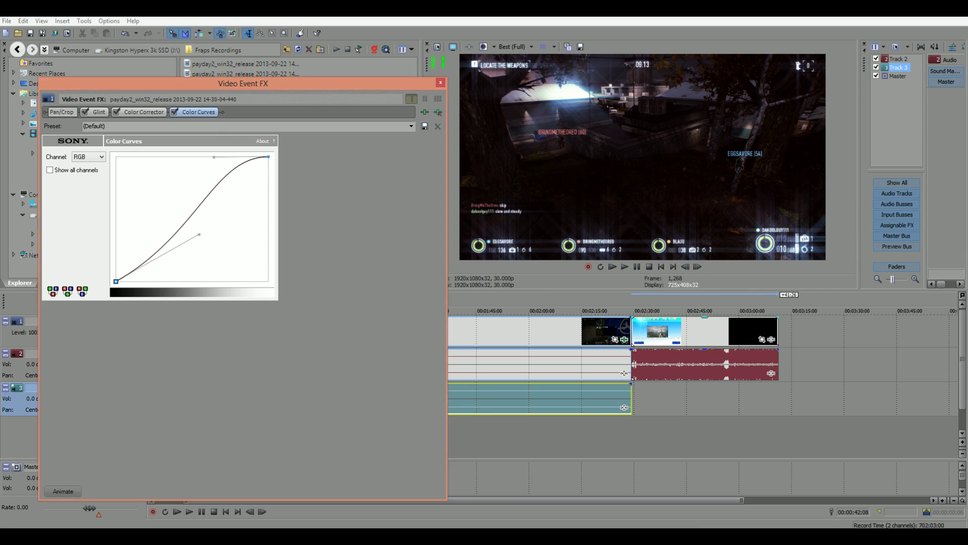
pyautogui.click(174, 112)
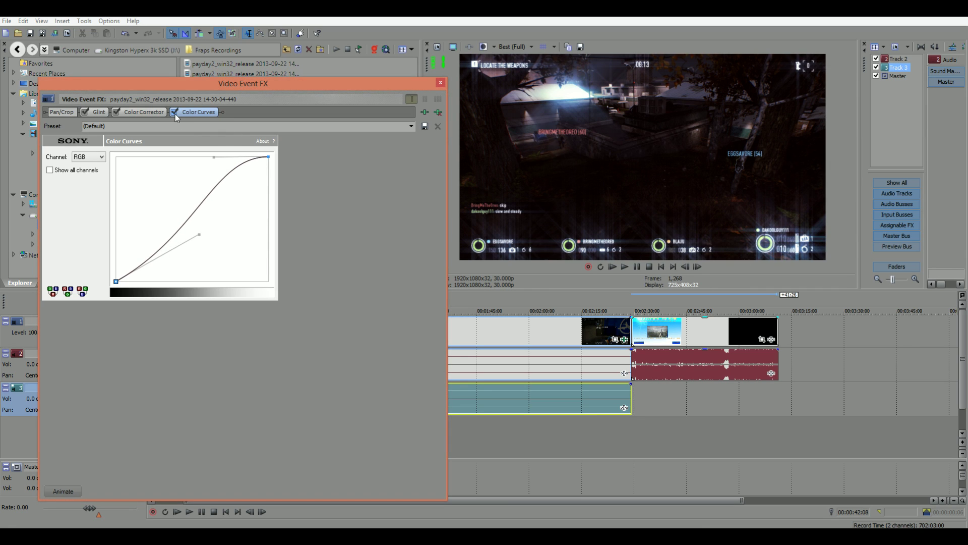
# Close the video event effects and play the gameplay clip, pausing at 00:00:49:27.
pyautogui.click(441, 82)
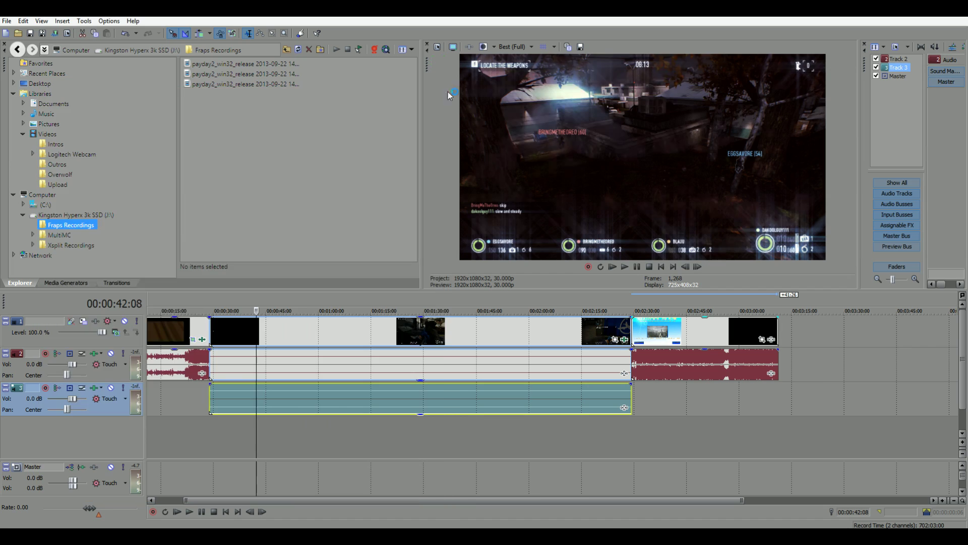
pyautogui.click(624, 266)
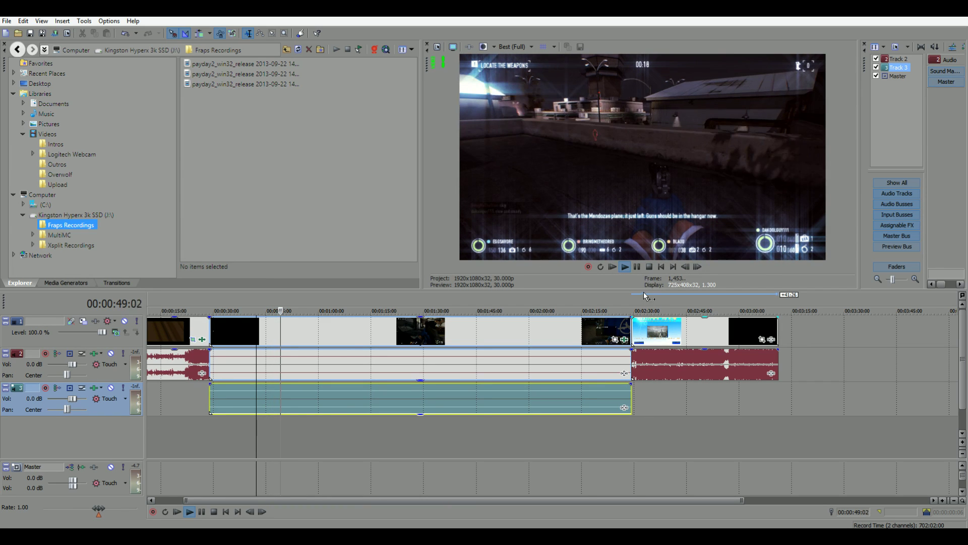
pyautogui.click(637, 267)
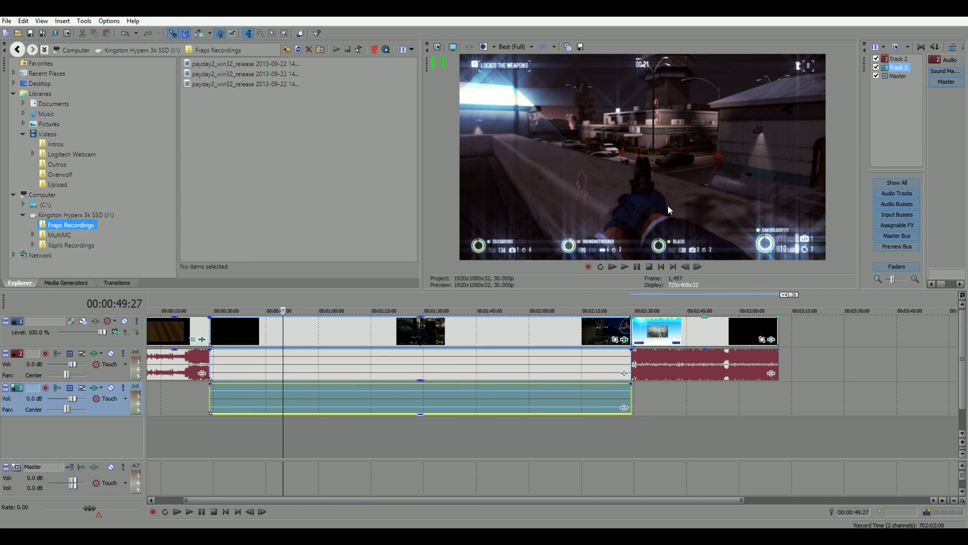
# Browse to the Music library and open its Dubstep folder in a File Explorer window.
pyautogui.scroll(-2, 518, 388)
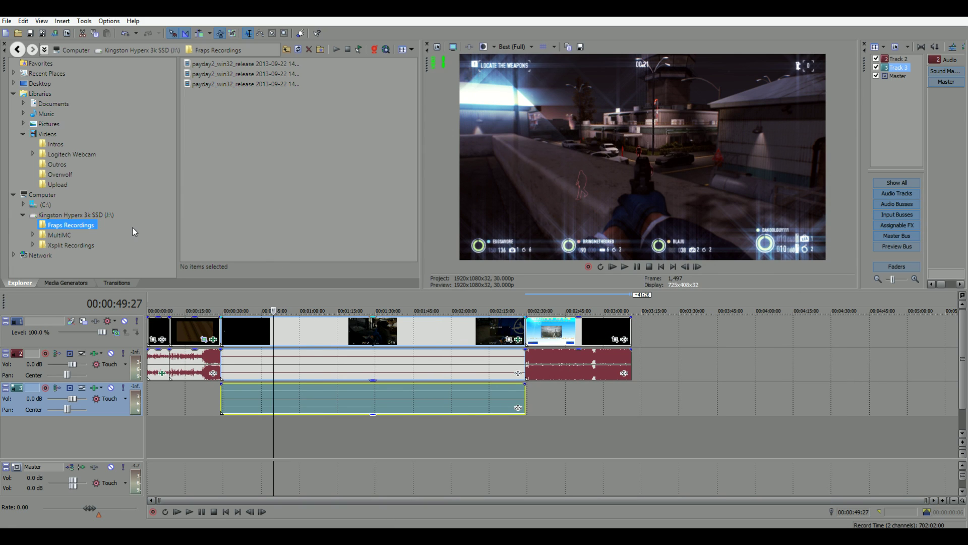
pyautogui.click(42, 116)
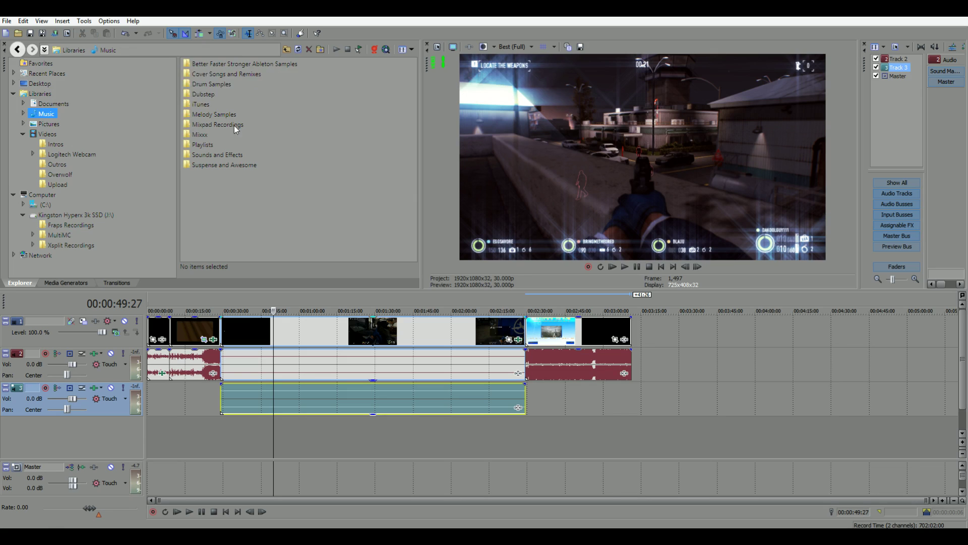
pyautogui.click(54, 536)
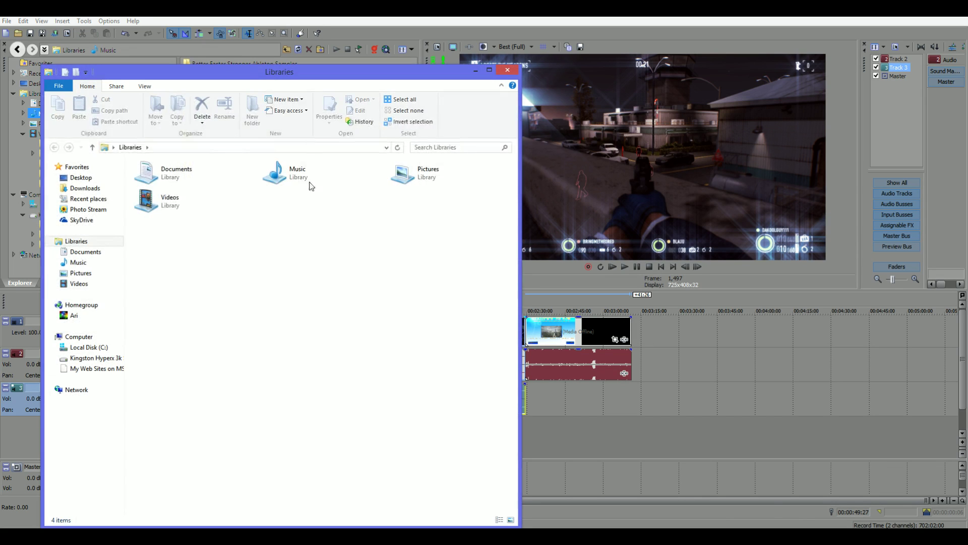
pyautogui.moveTo(312, 75); pyautogui.dragTo(512, 51)
pyautogui.doubleClick(485, 154)
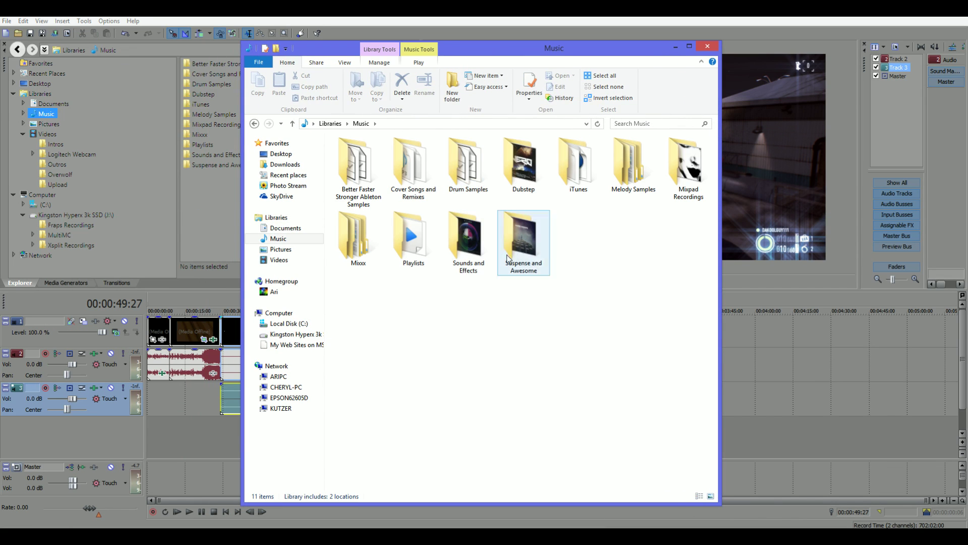
pyautogui.doubleClick(531, 178)
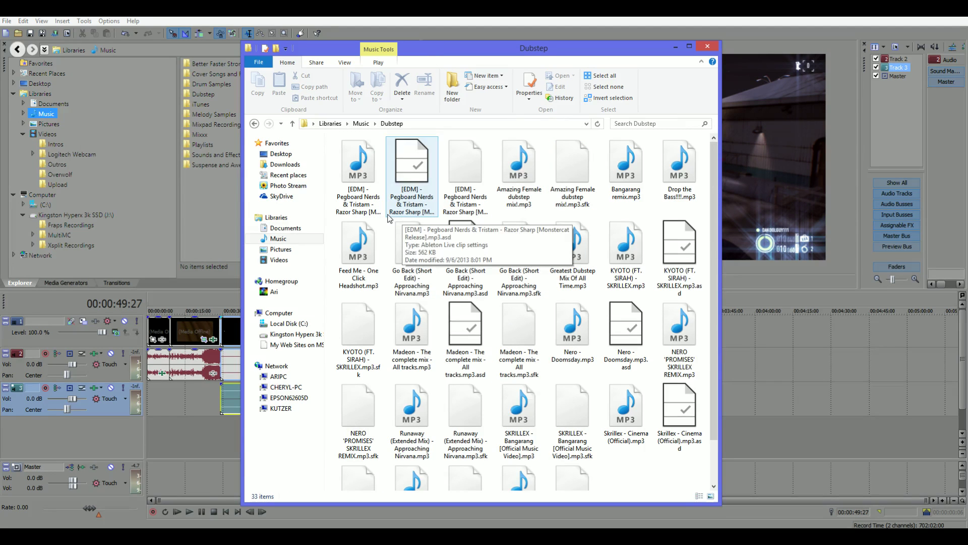
pyautogui.click(371, 208)
pyautogui.doubleClick(372, 208)
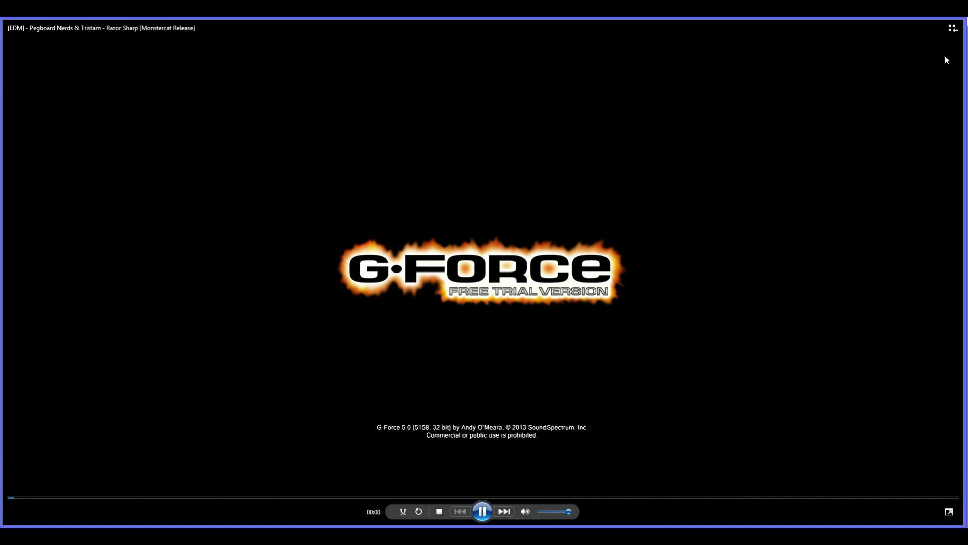
pyautogui.click(953, 8)
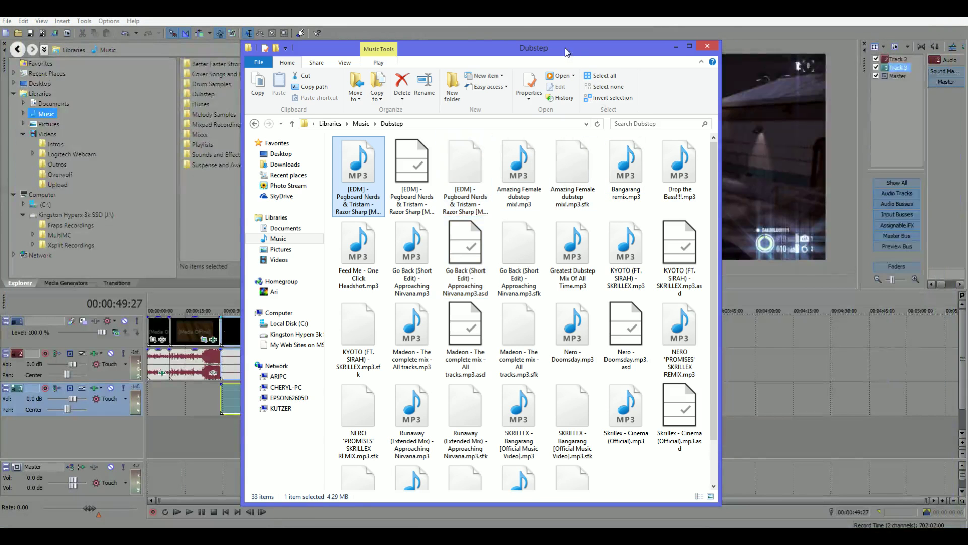
# Add the Pegboard Nerds & Tristam - Razor Sharp MP3 on a new audio track, aligned with the gameplay clip's start, and close the folder window.
pyautogui.moveTo(567, 49); pyautogui.dragTo(840, 86)
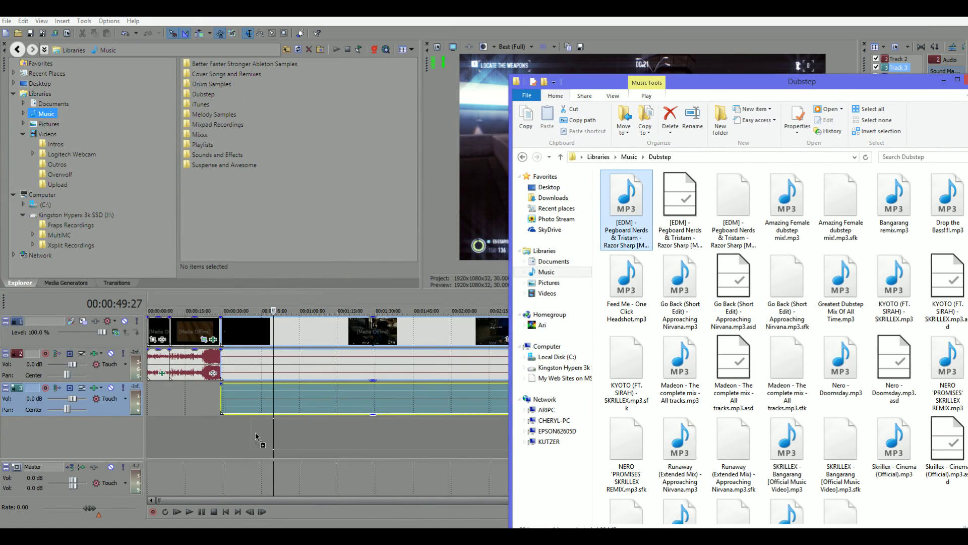
pyautogui.moveTo(235, 437); pyautogui.dragTo(237, 437)
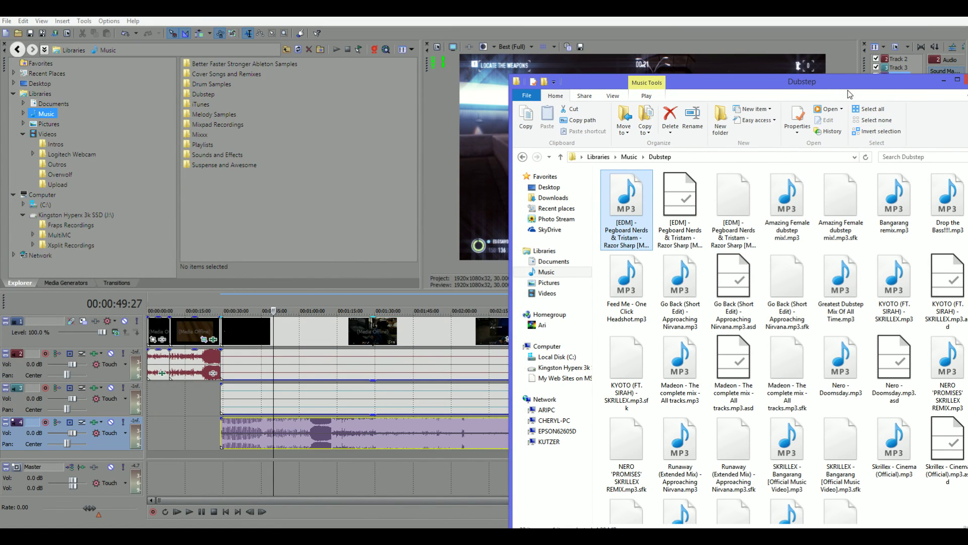
pyautogui.moveTo(849, 94); pyautogui.dragTo(602, 94)
pyautogui.click(716, 81)
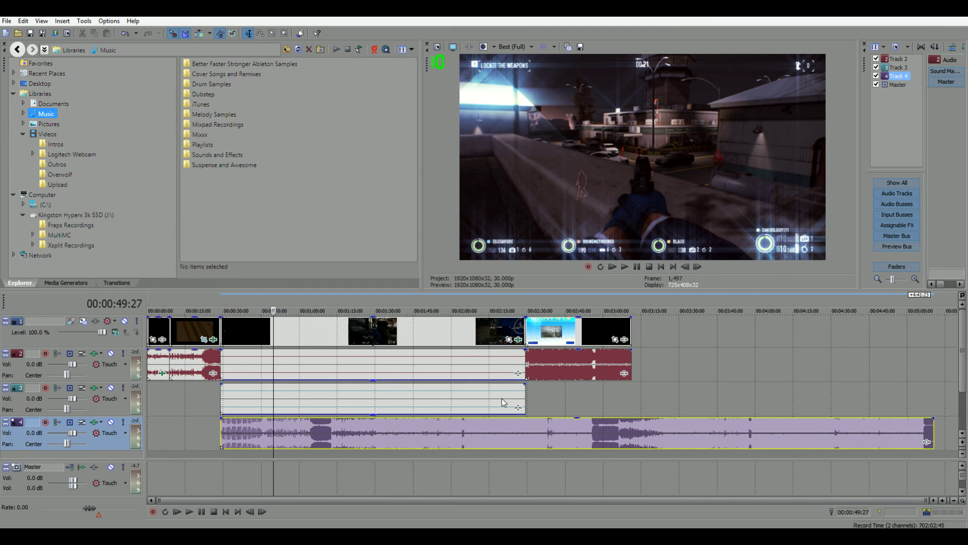
# Play the music from the gameplay clip's start and replay it around 00:00:45 to find where the beat changes.
pyautogui.click(220, 304)
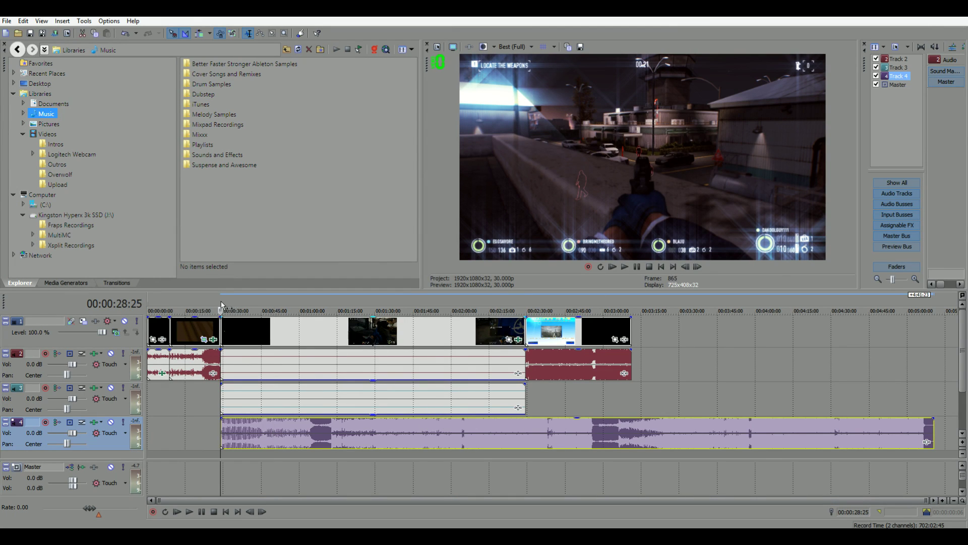
pyautogui.click(625, 266)
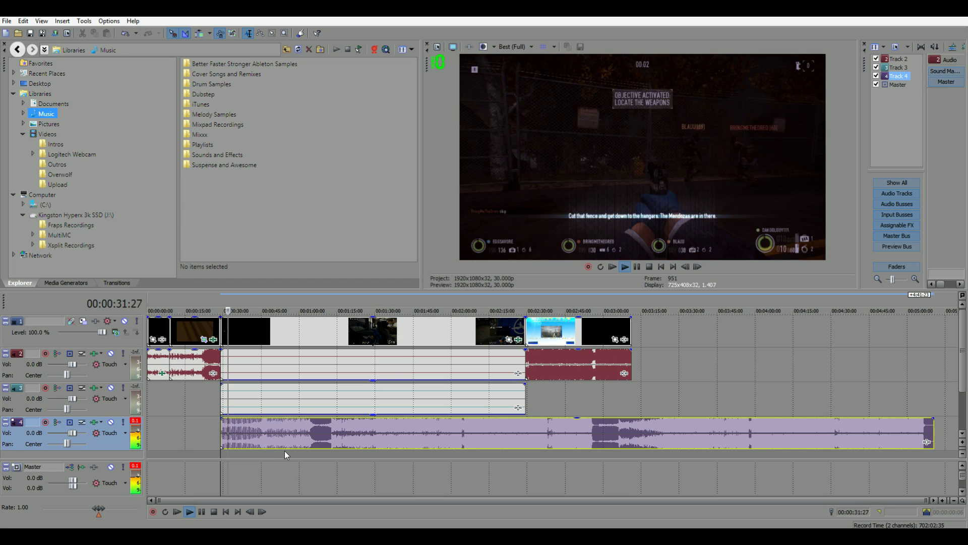
pyautogui.click(261, 294)
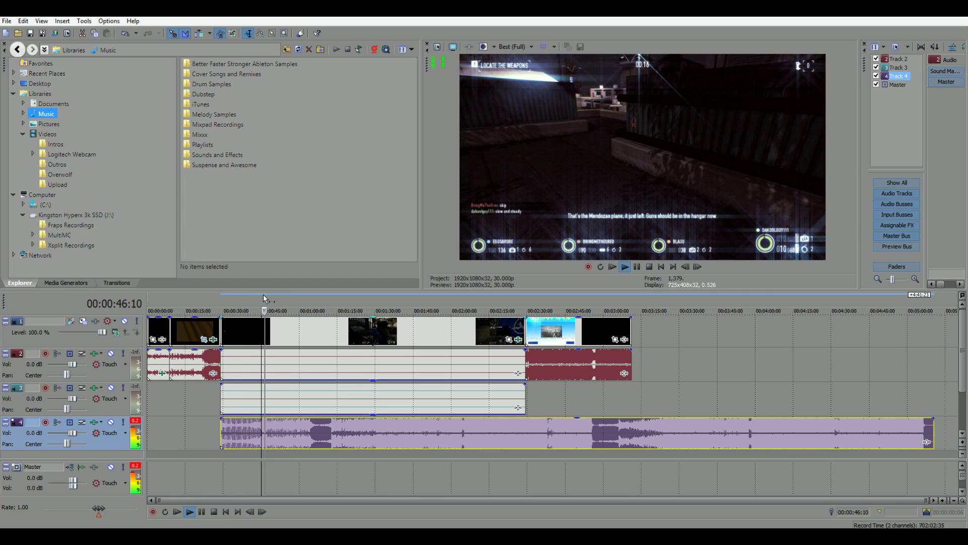
pyautogui.scroll(5, 324, 384)
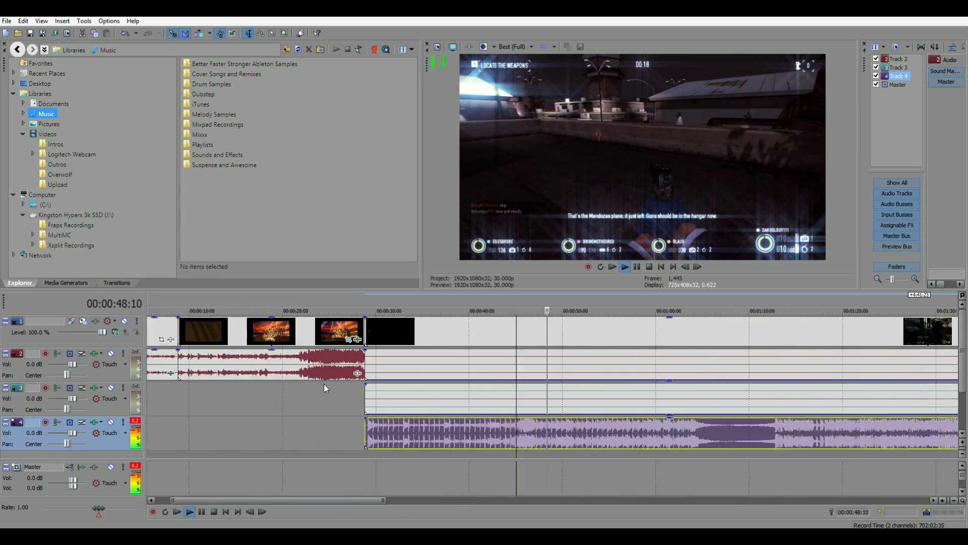
pyautogui.click(495, 301)
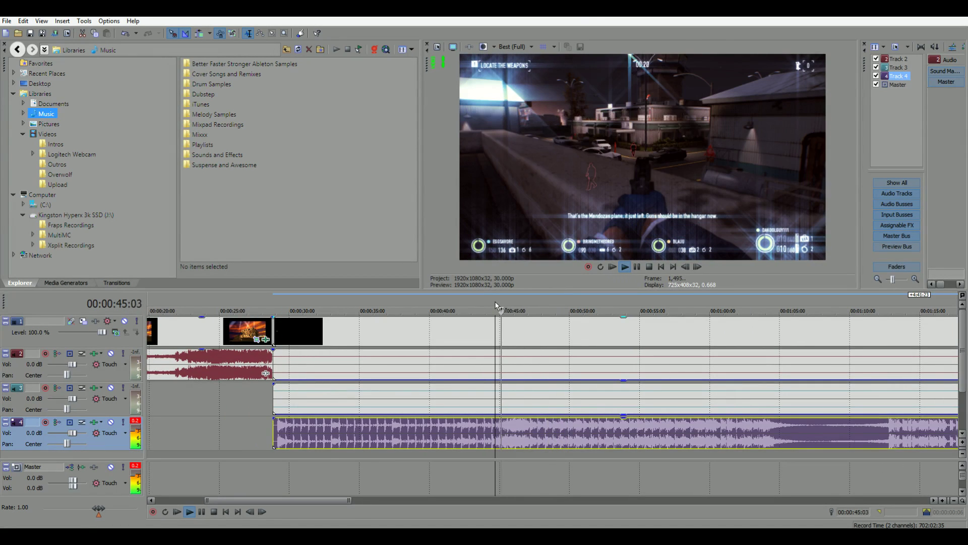
pyautogui.click(482, 291)
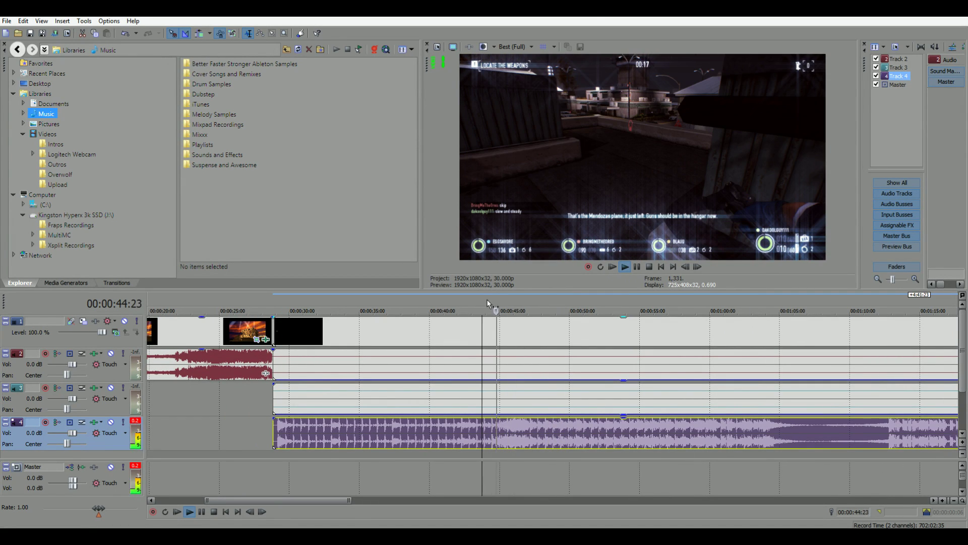
pyautogui.scroll(10, 483, 434)
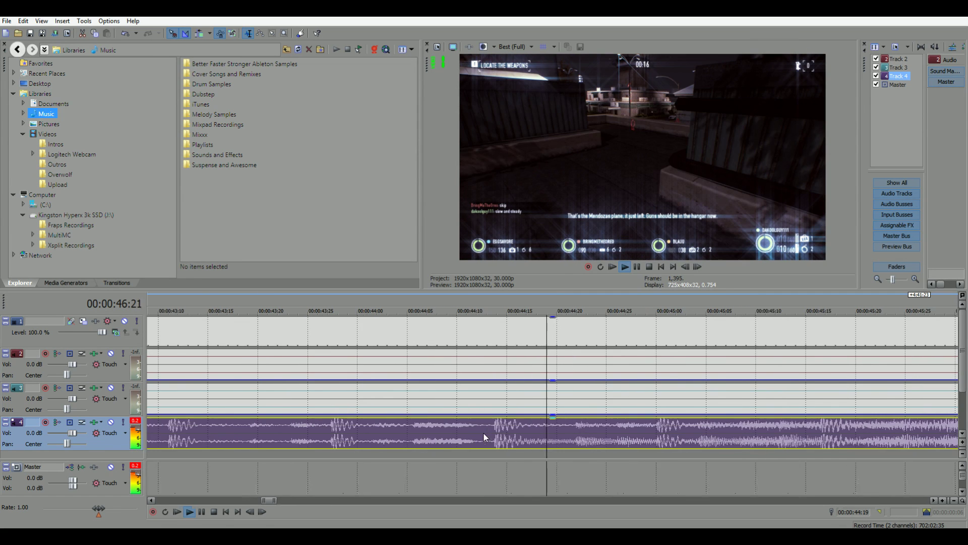
pyautogui.click(639, 267)
pyautogui.scroll(-4, 473, 434)
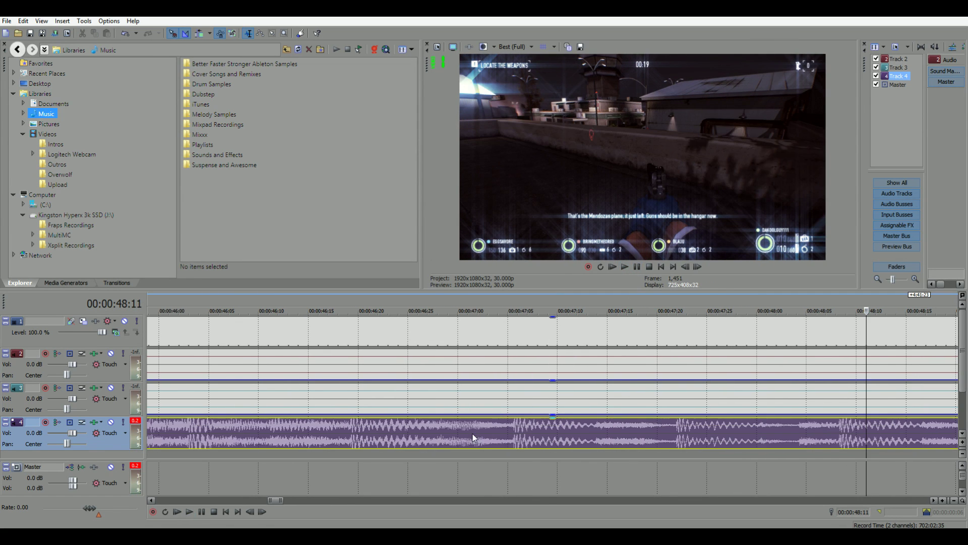
pyautogui.scroll(-10, 545, 424)
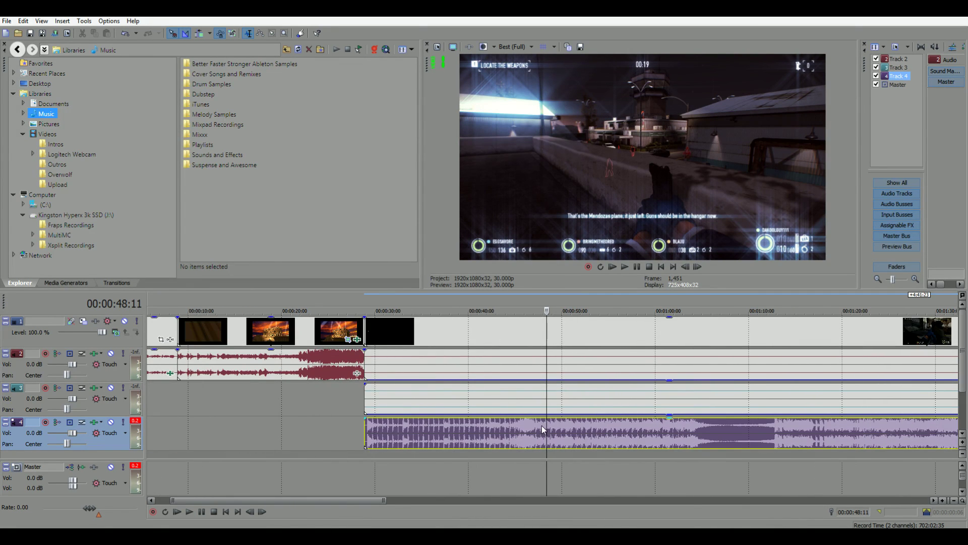
# Place the cursor on the music's beat at 00:00:45:00 and briefly play from there to check the spot.
pyautogui.click(516, 432)
pyautogui.scroll(6, 516, 431)
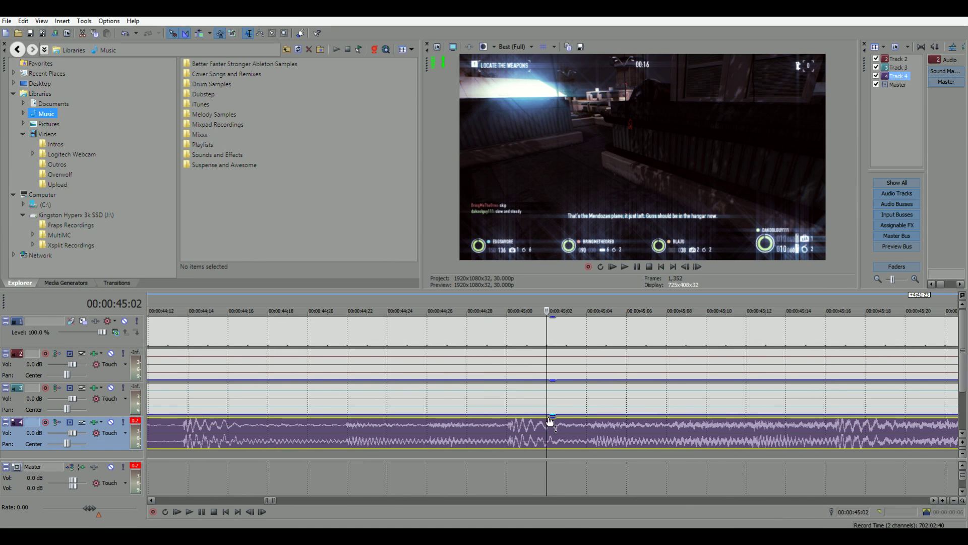
pyautogui.click(510, 435)
pyautogui.scroll(-7, 566, 404)
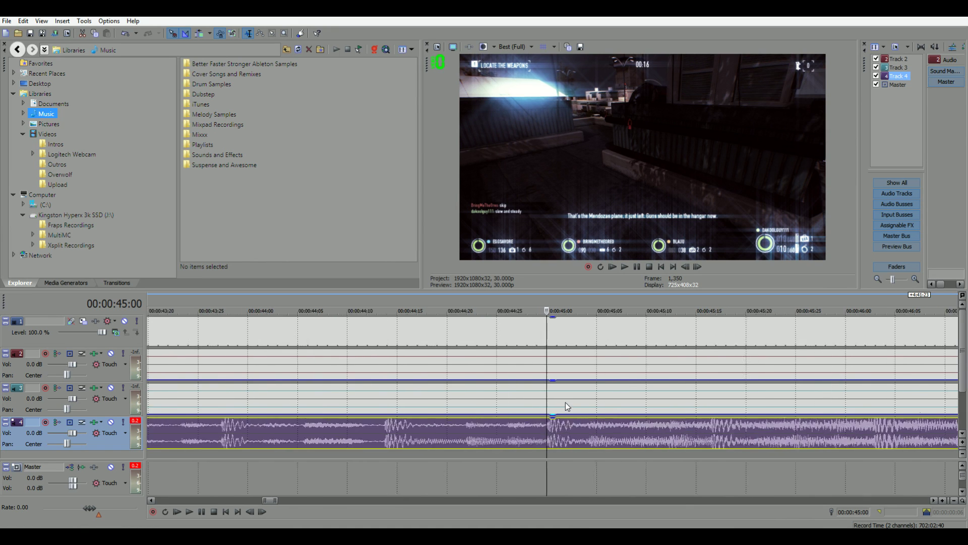
pyautogui.scroll(-3, 579, 402)
pyautogui.press('space')
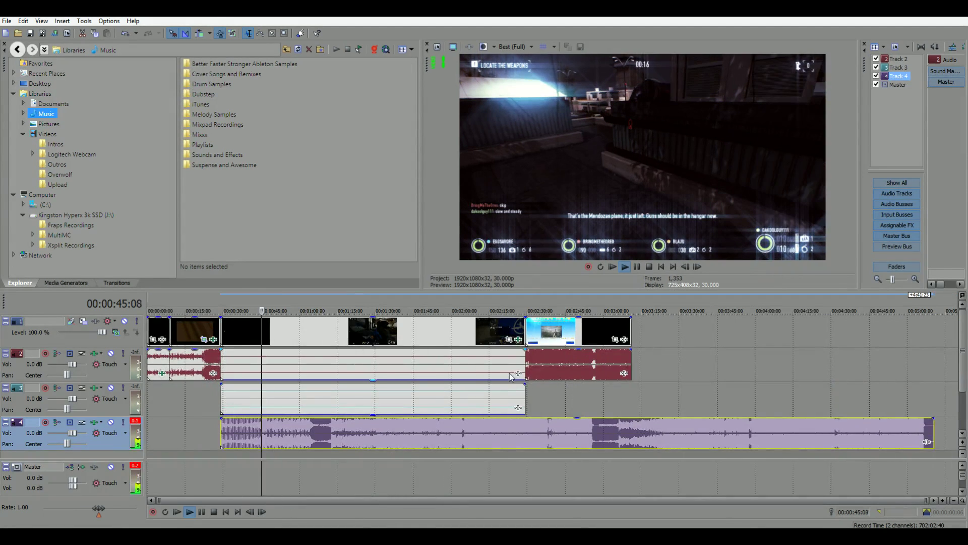
pyautogui.press('space')
# Split the music clip at 00:00:45:03, just after the beat.
pyautogui.scroll(10, 492, 401)
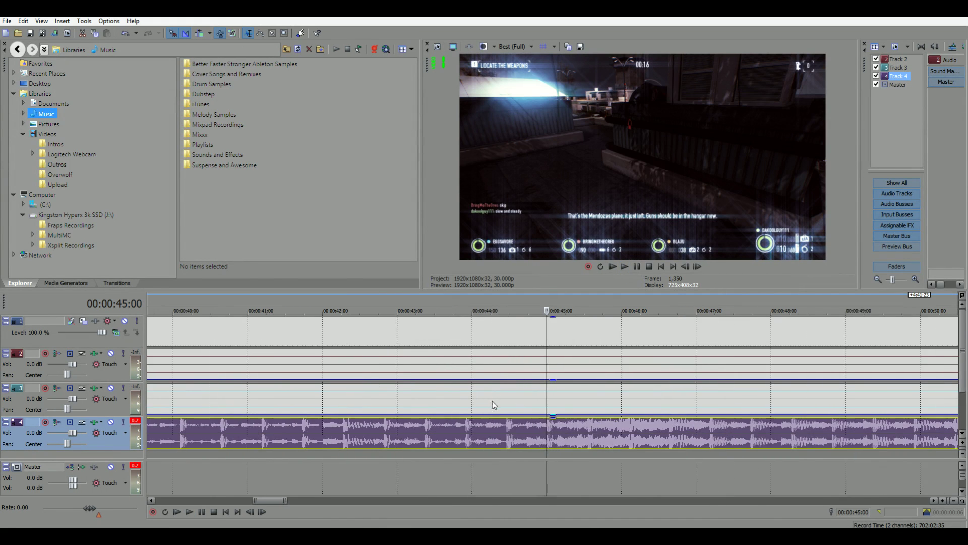
pyautogui.scroll(6, 573, 445)
pyautogui.click(733, 441)
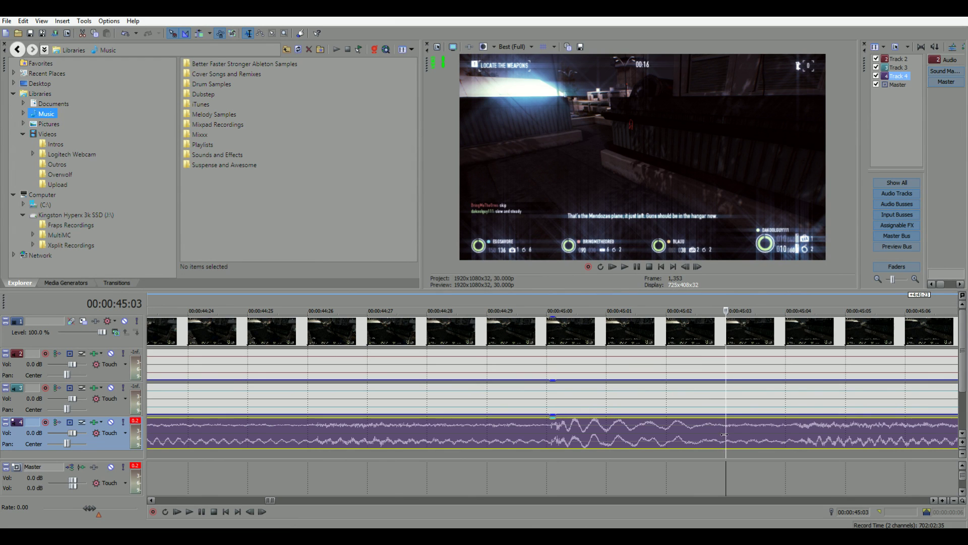
pyautogui.rightClick(727, 429)
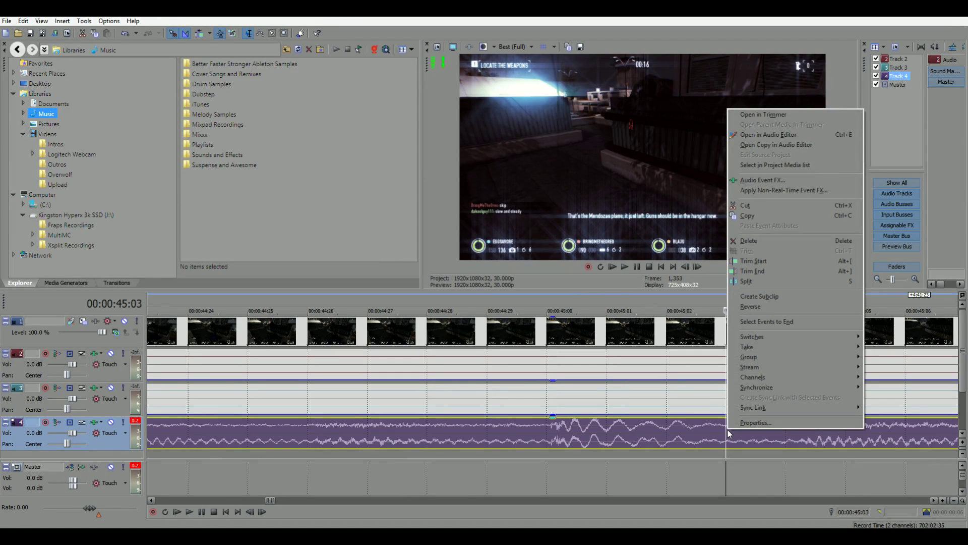
pyautogui.click(749, 281)
pyautogui.scroll(-5, 665, 431)
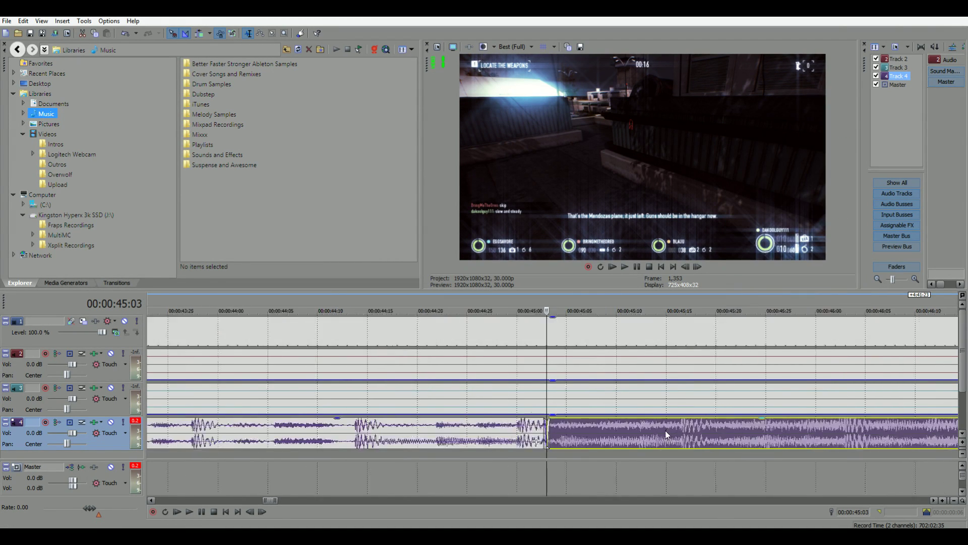
# Delete the music's opening part and move the remaining music to the gameplay clip's start.
pyautogui.scroll(-5, 625, 429)
pyautogui.moveTo(416, 447)
pyautogui.mouseDown()
pyautogui.moveTo(424, 447)
pyautogui.moveTo(407, 444)
pyautogui.mouseUp()
pyautogui.click(237, 428)
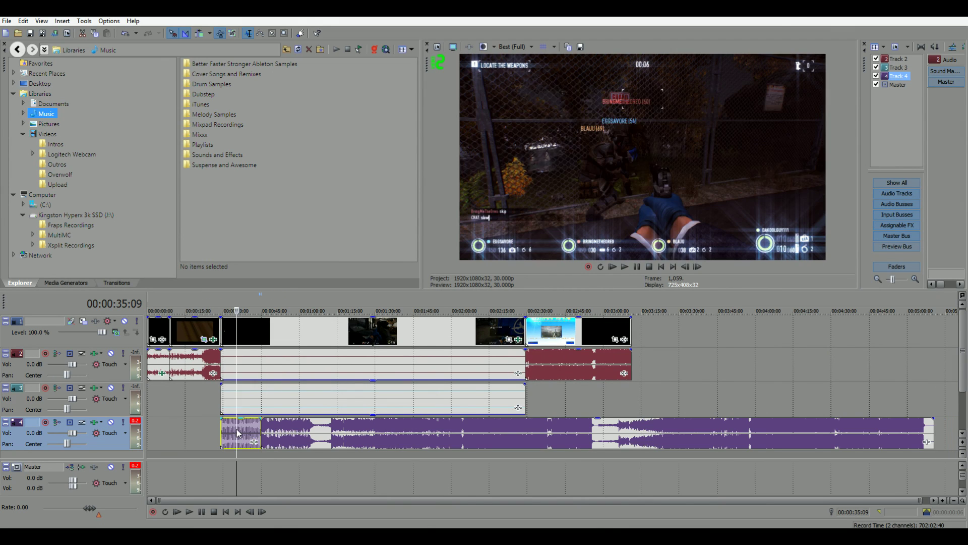
pyautogui.press('Delete')
pyautogui.moveTo(310, 432); pyautogui.dragTo(270, 432)
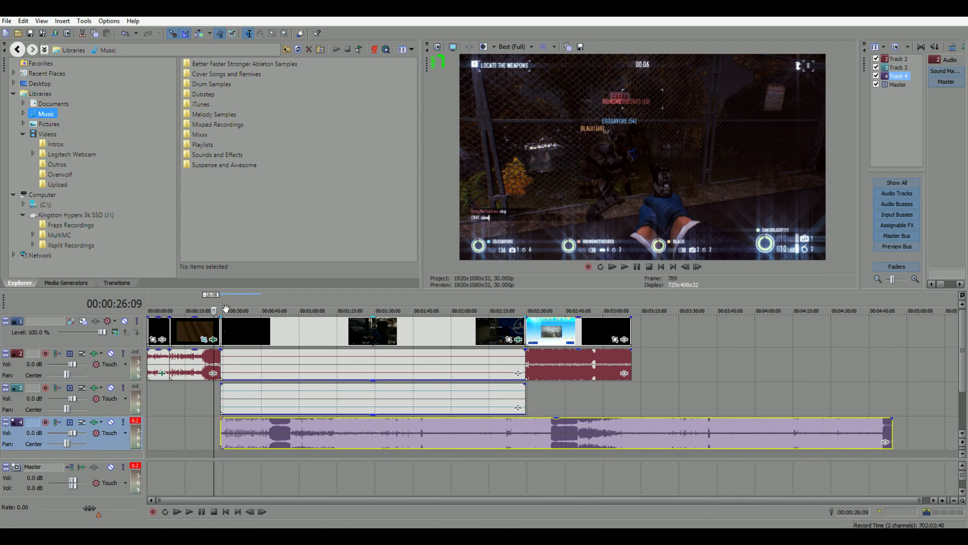
# Play from 00:00:26:09 to hear the change from the intro audio into the music.
pyautogui.click(214, 302)
pyautogui.press('space')
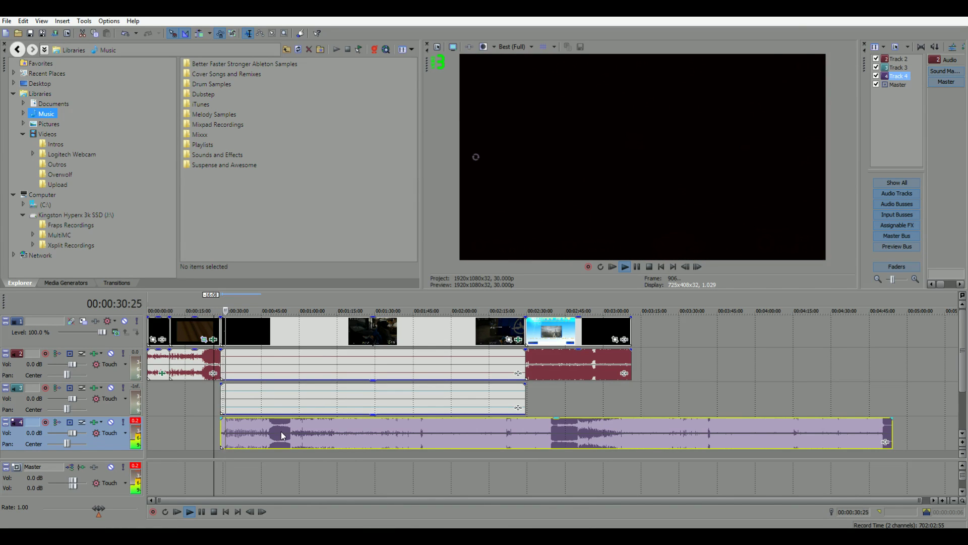
pyautogui.scroll(10, 281, 431)
pyautogui.scroll(-10, 477, 440)
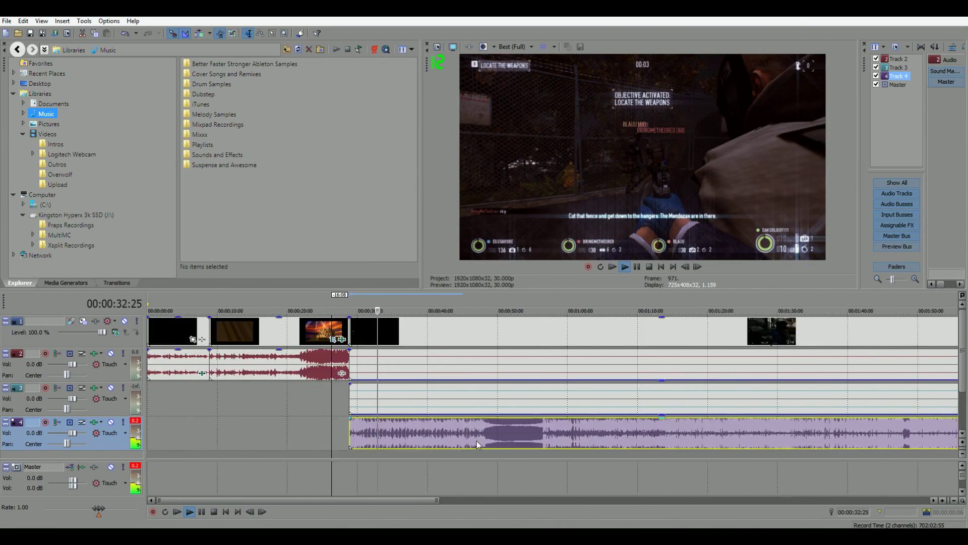
pyautogui.press('space')
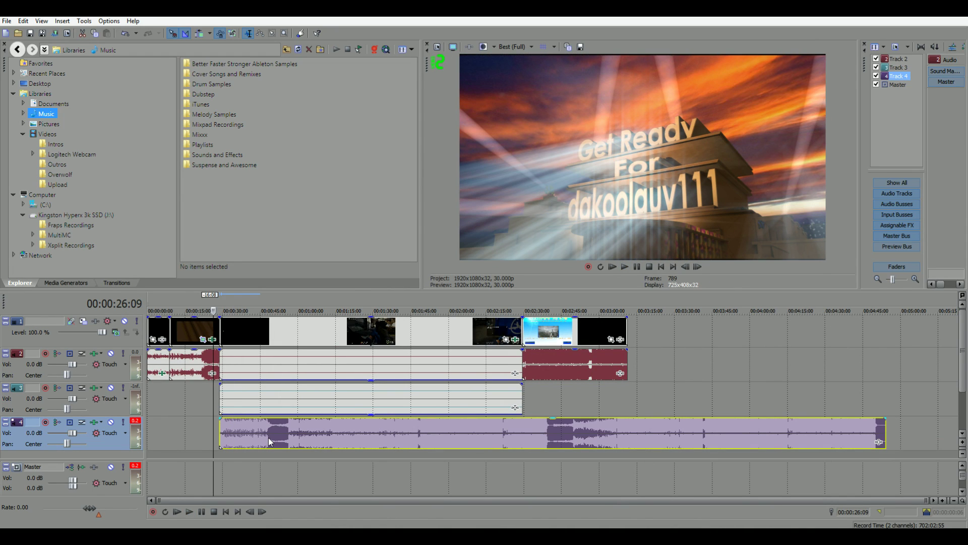
# Move the second intro clip's audio down to the music track and align it and its video with the first intro clip's end.
pyautogui.click(198, 371)
pyautogui.moveTo(196, 429); pyautogui.dragTo(198, 429)
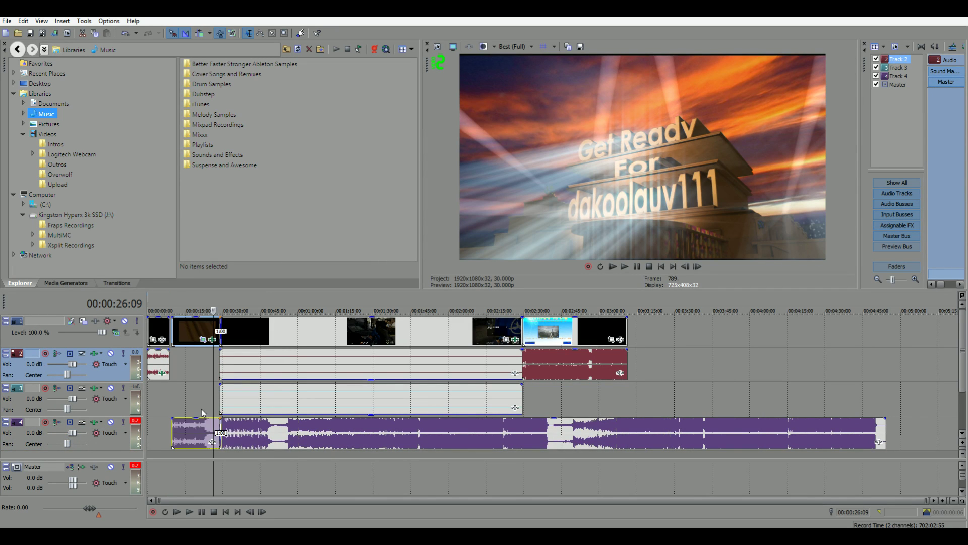
pyautogui.moveTo(193, 338); pyautogui.dragTo(192, 335)
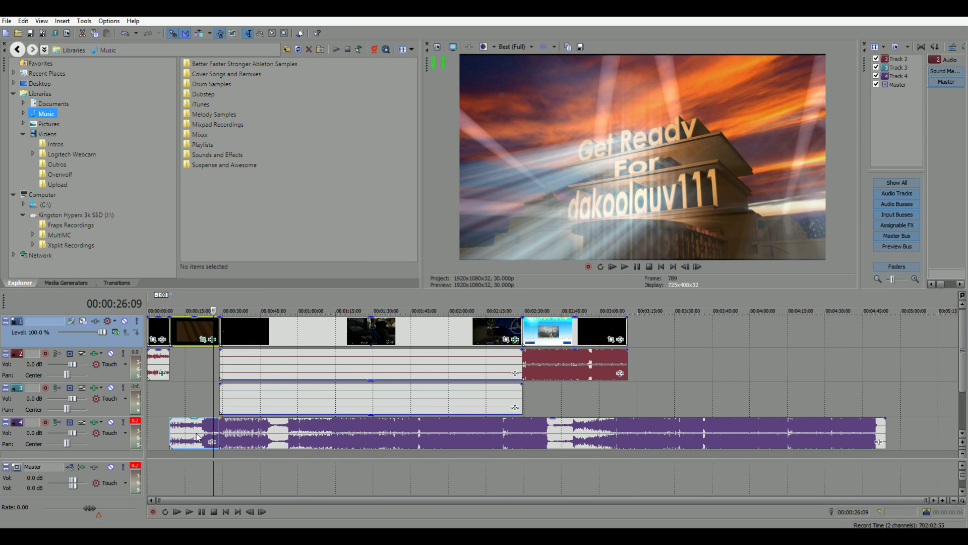
pyautogui.scroll(5, 296, 483)
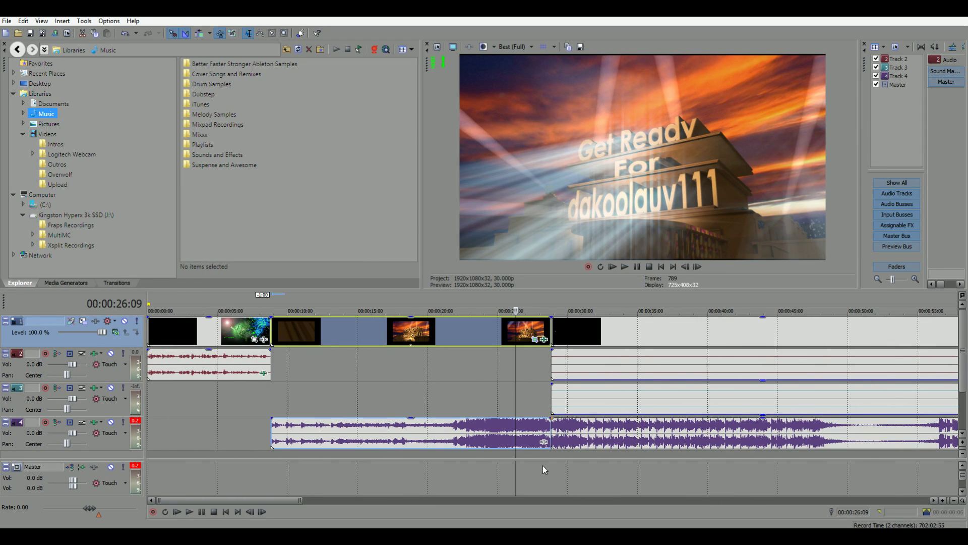
# Shift the music clip earlier to overlap the intro audio with a 9-frame crossfade.
pyautogui.click(604, 436)
pyautogui.click(603, 436)
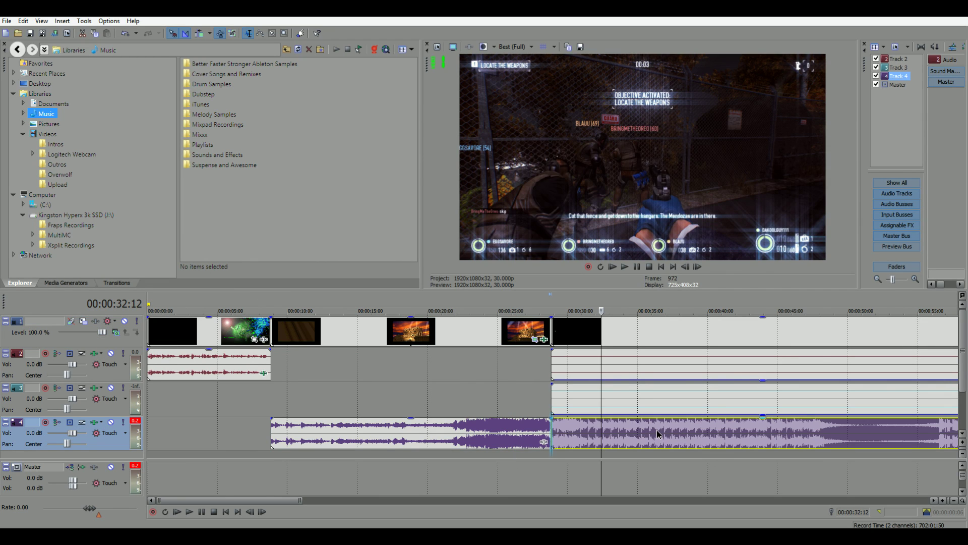
pyautogui.moveTo(657, 434); pyautogui.dragTo(656, 434)
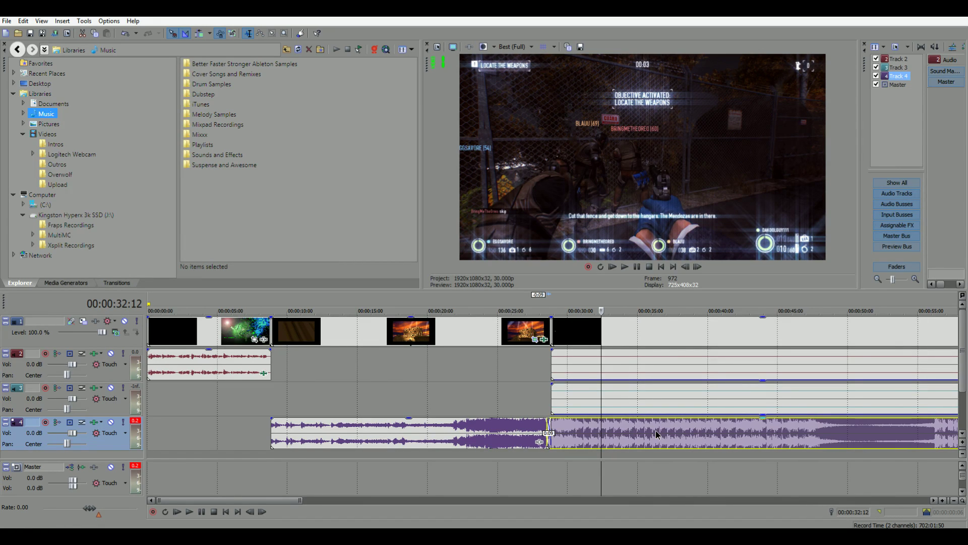
pyautogui.scroll(5, 577, 407)
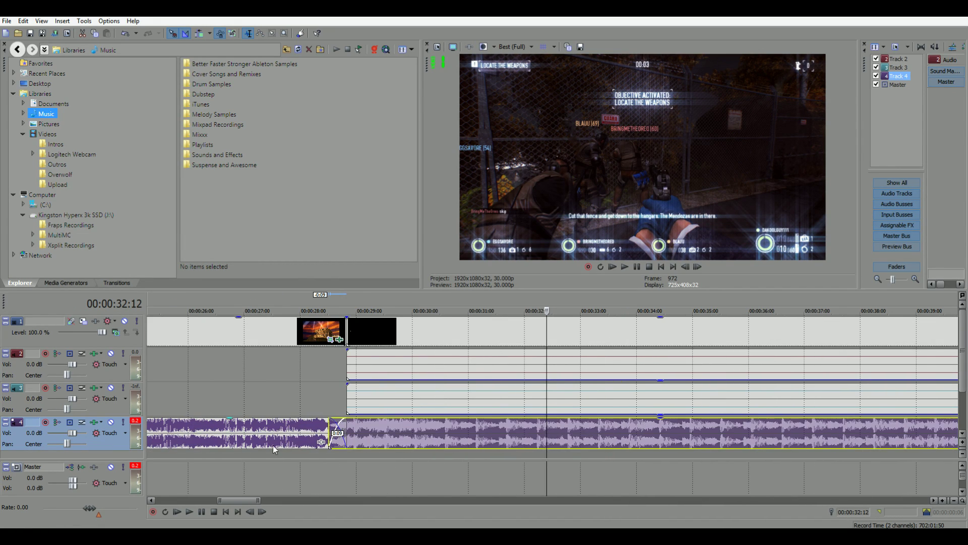
pyautogui.scroll(-10, 337, 435)
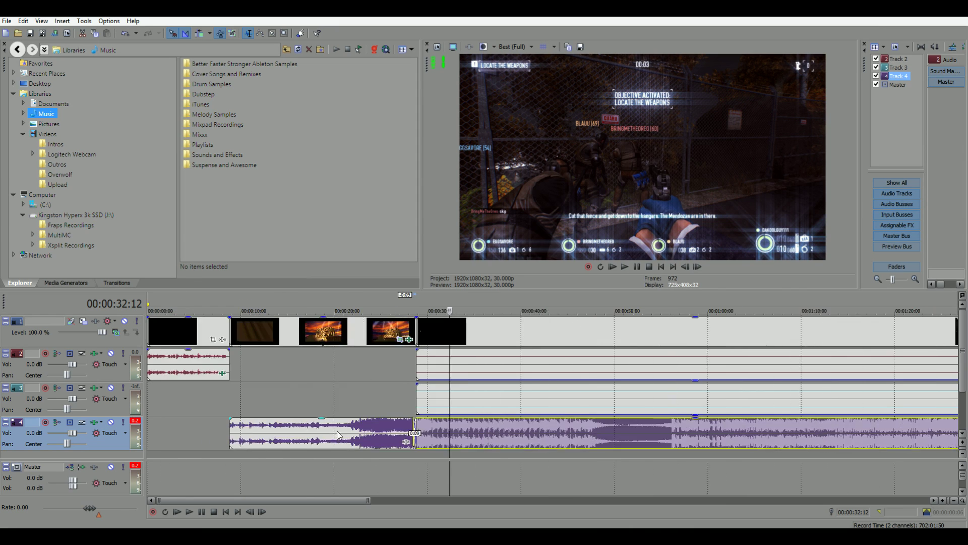
# Play from the second half of the intro into the gameplay to hear the crossfade, pausing at 00:00:30:14.
pyautogui.click(202, 305)
pyautogui.press('space')
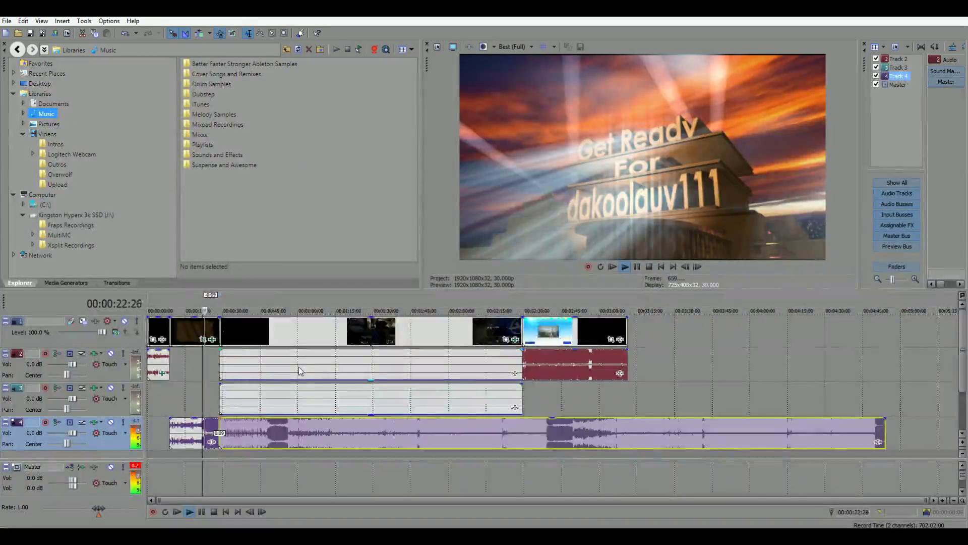
pyautogui.scroll(8, 317, 404)
pyautogui.scroll(3, 782, 454)
pyautogui.scroll(-1, 819, 440)
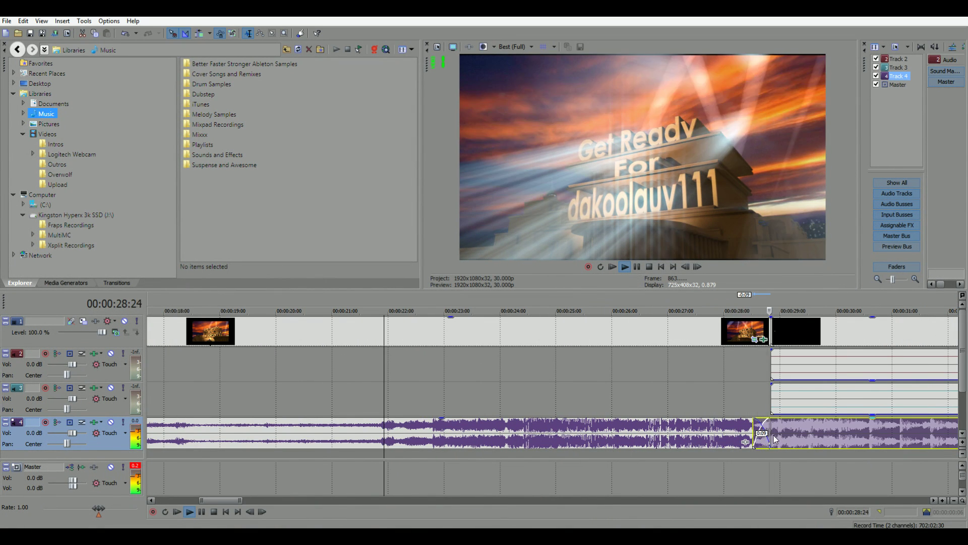
pyautogui.scroll(-10, 685, 397)
pyautogui.click(637, 266)
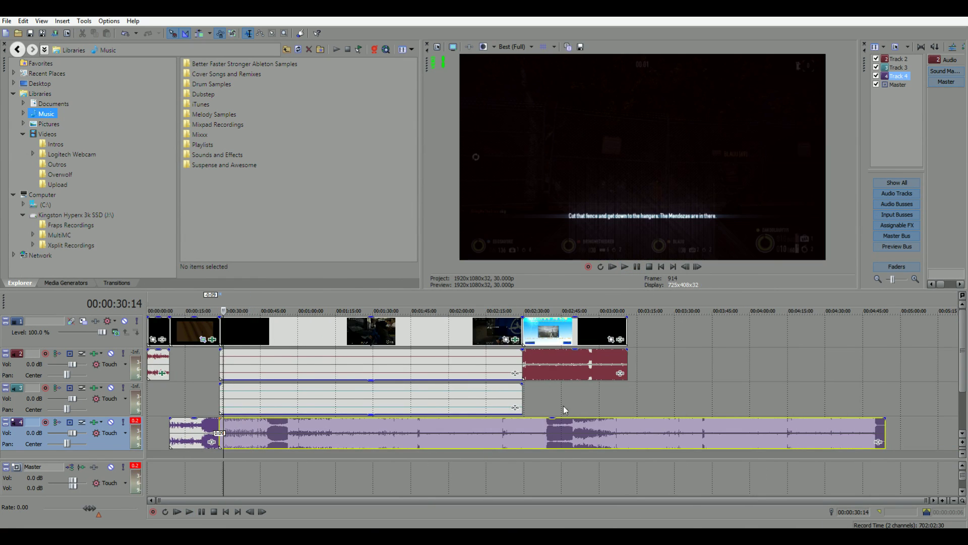
# Move the music clip further over the intro audio to lengthen the crossfade to 19 frames.
pyautogui.scroll(6, 583, 441)
pyautogui.scroll(2, 582, 441)
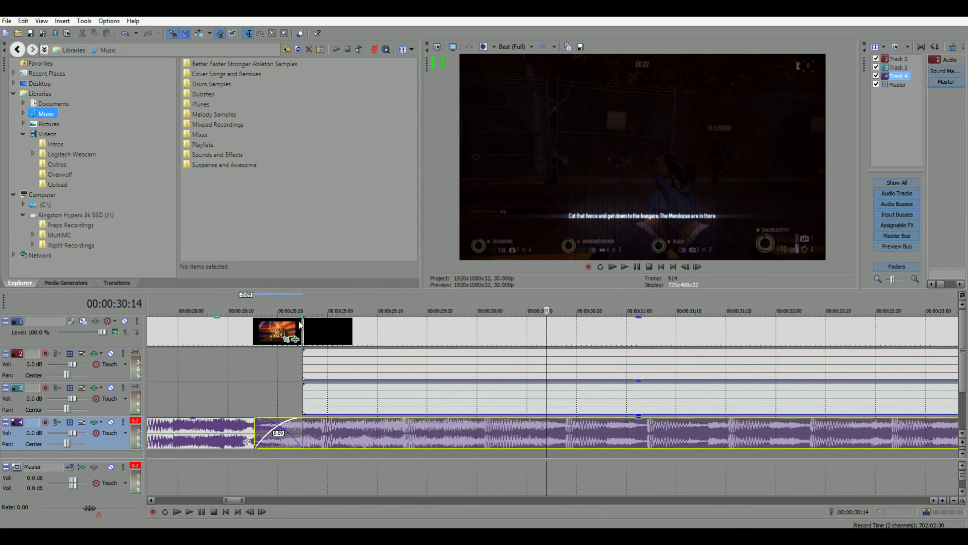
pyautogui.click(252, 298)
pyautogui.scroll(2, 252, 299)
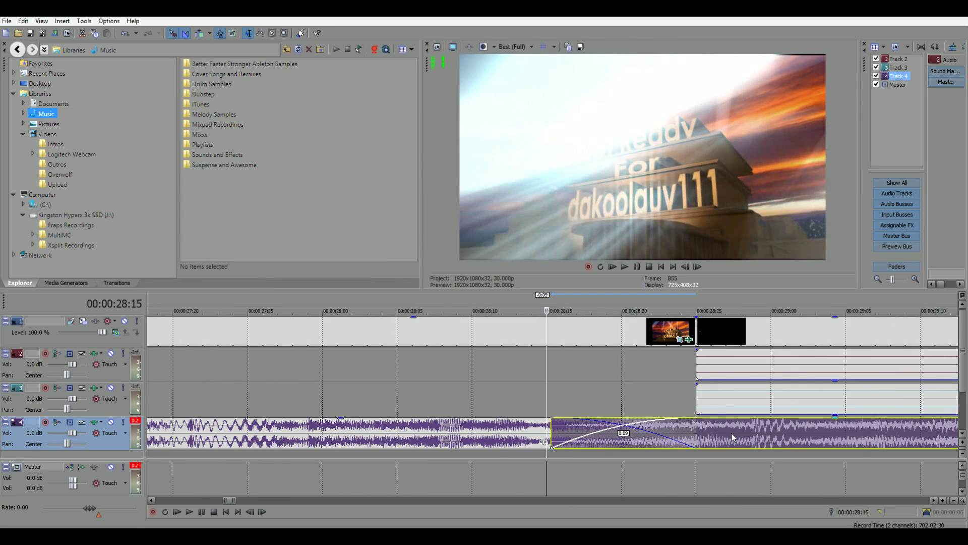
pyautogui.moveTo(764, 432); pyautogui.dragTo(600, 436)
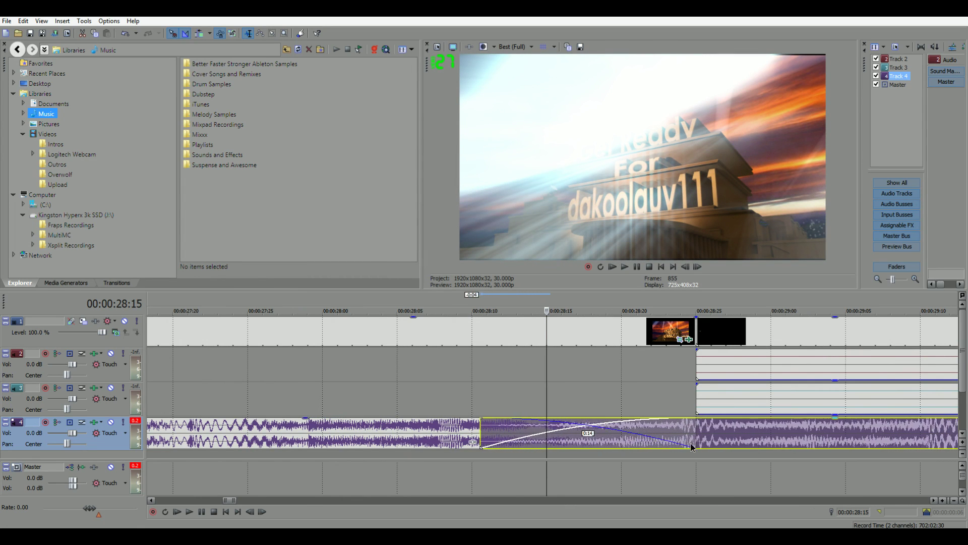
pyautogui.scroll(-2, 600, 437)
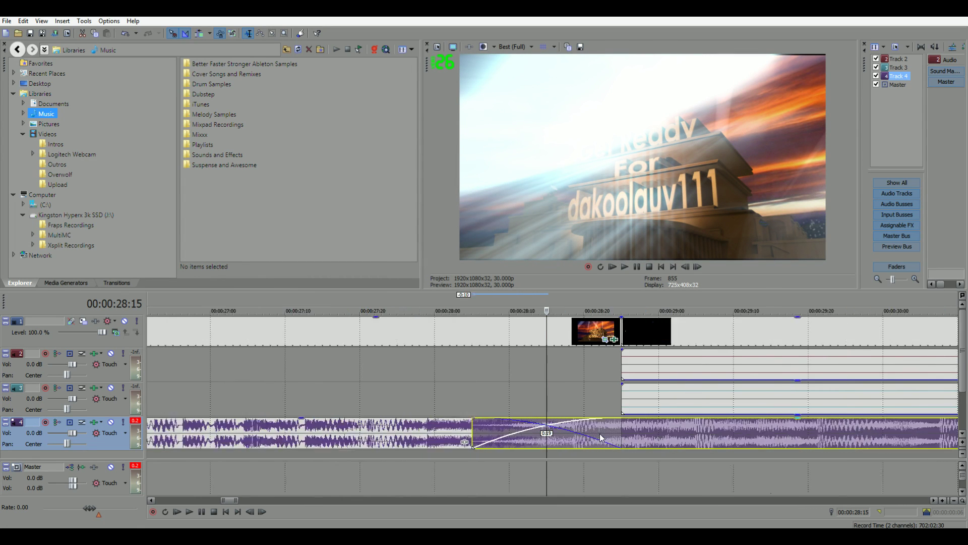
pyautogui.scroll(-5, 600, 437)
# Play the crossfade from 00:00:23:18 and trim the music clip's start to shorten the crossfade to 18 frames.
pyautogui.click(455, 300)
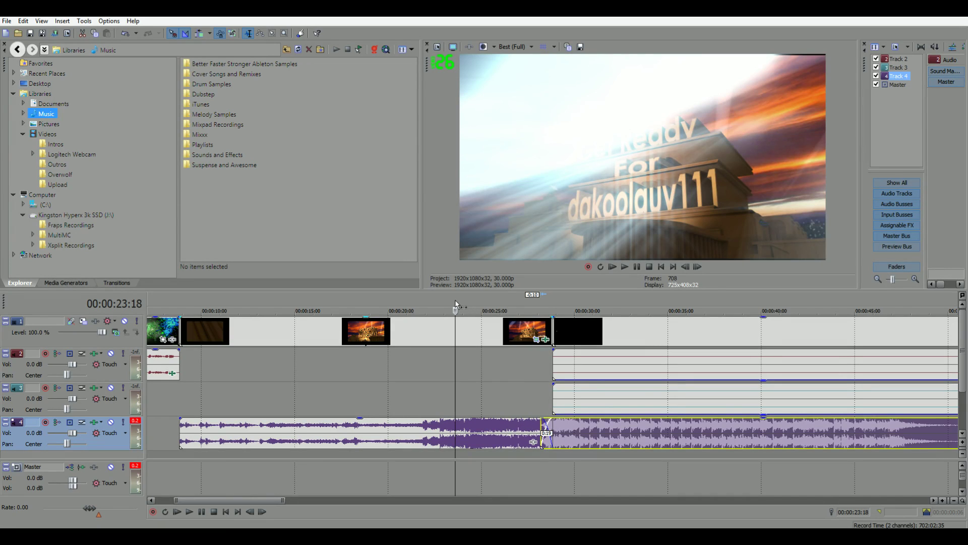
pyautogui.press('space')
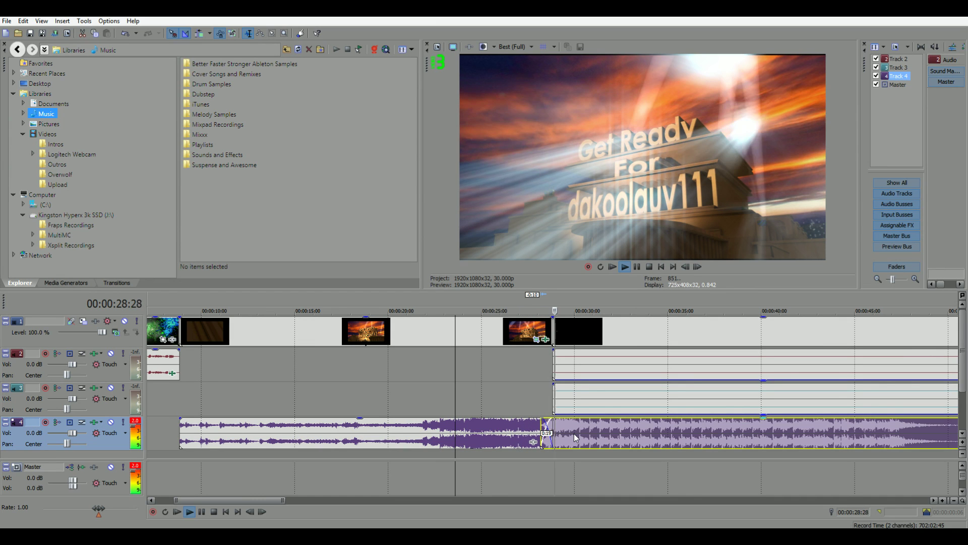
pyautogui.scroll(3, 563, 432)
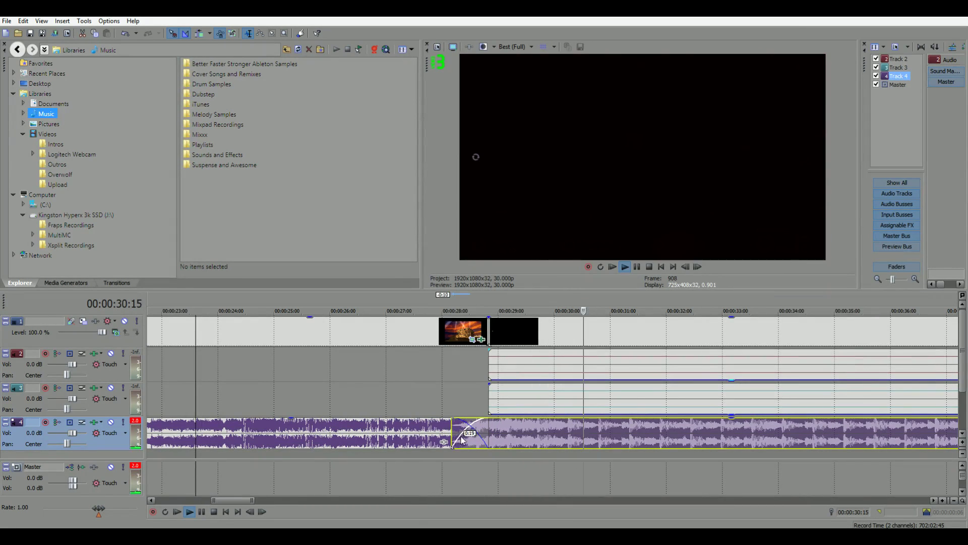
pyautogui.press('space')
pyautogui.moveTo(451, 430); pyautogui.dragTo(455, 430)
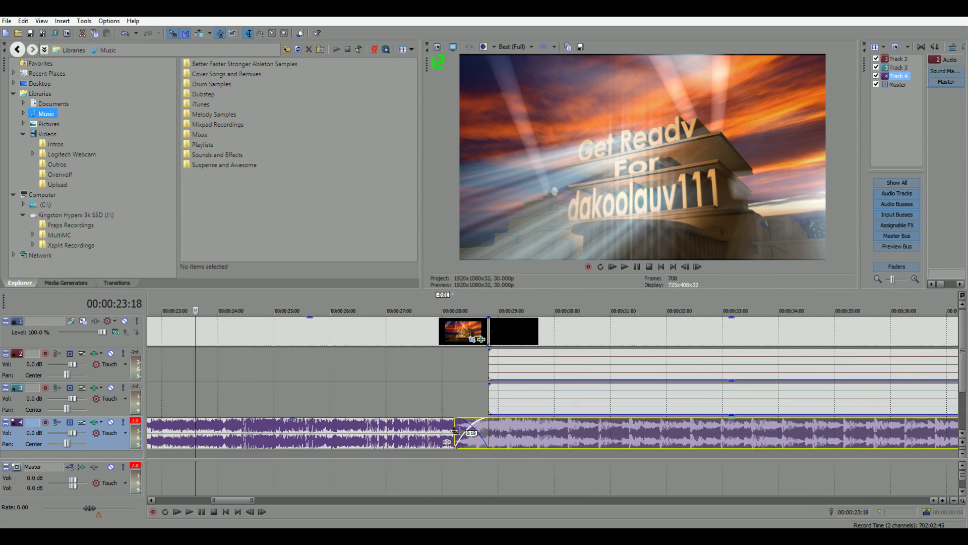